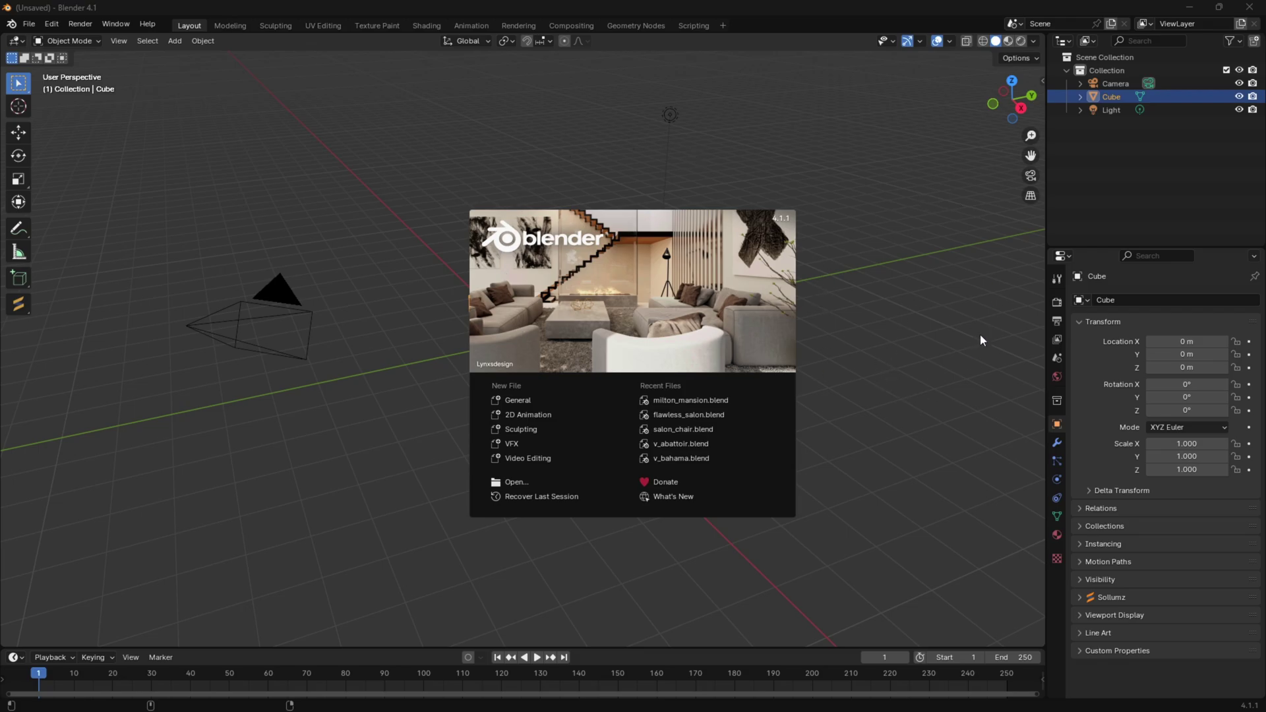
- Dismiss the splash screen, select the light, camera and cube one after another, and clear the selection
left_click(935, 357)
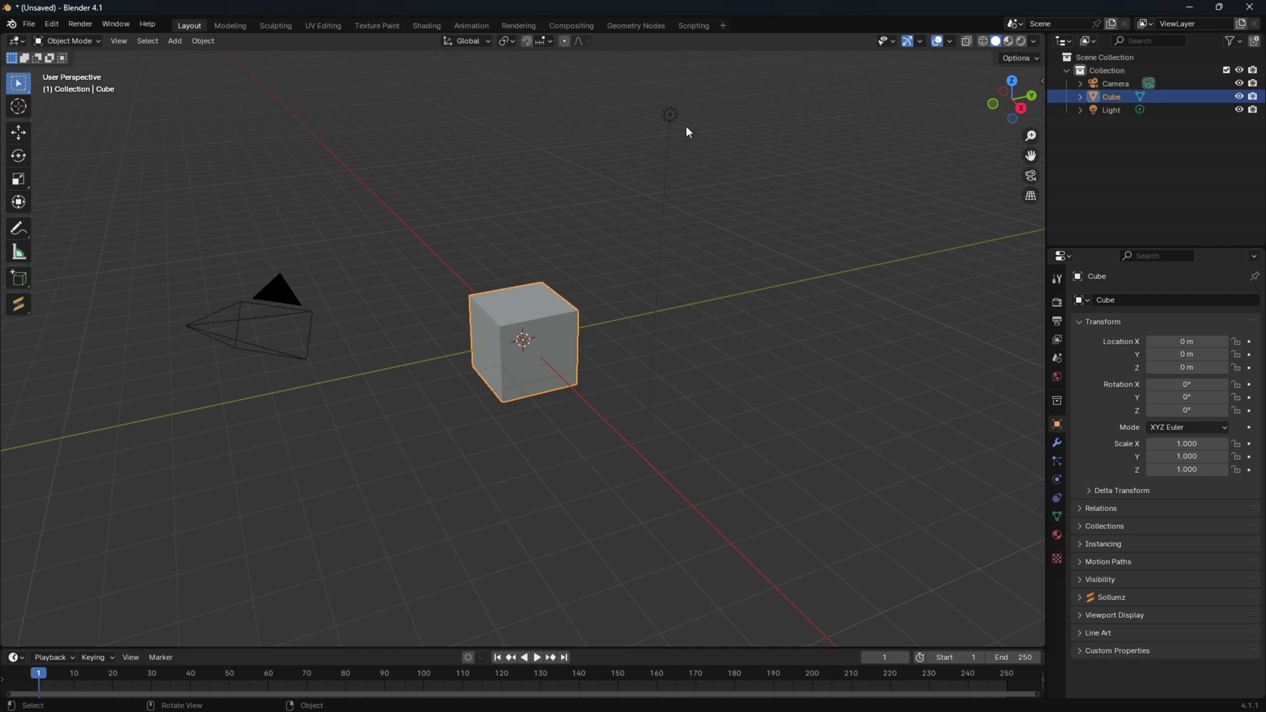
left_click(668, 120)
left_click(271, 308)
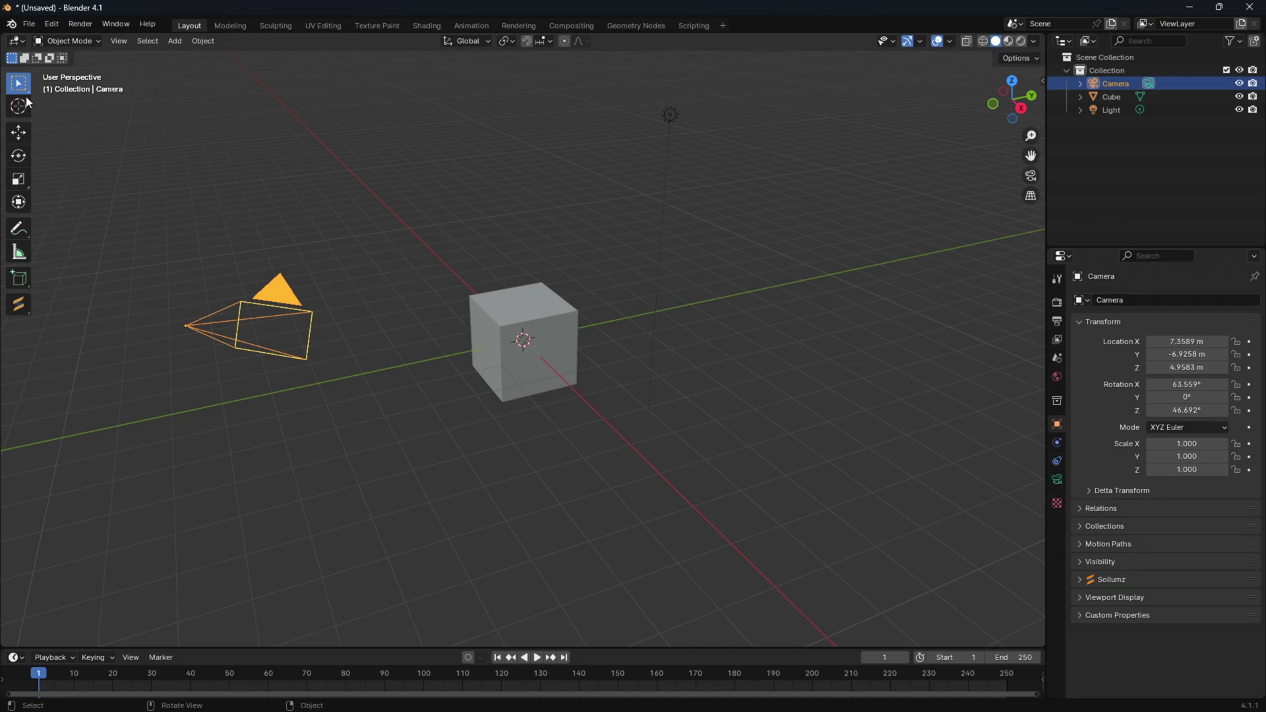
left_click(387, 374)
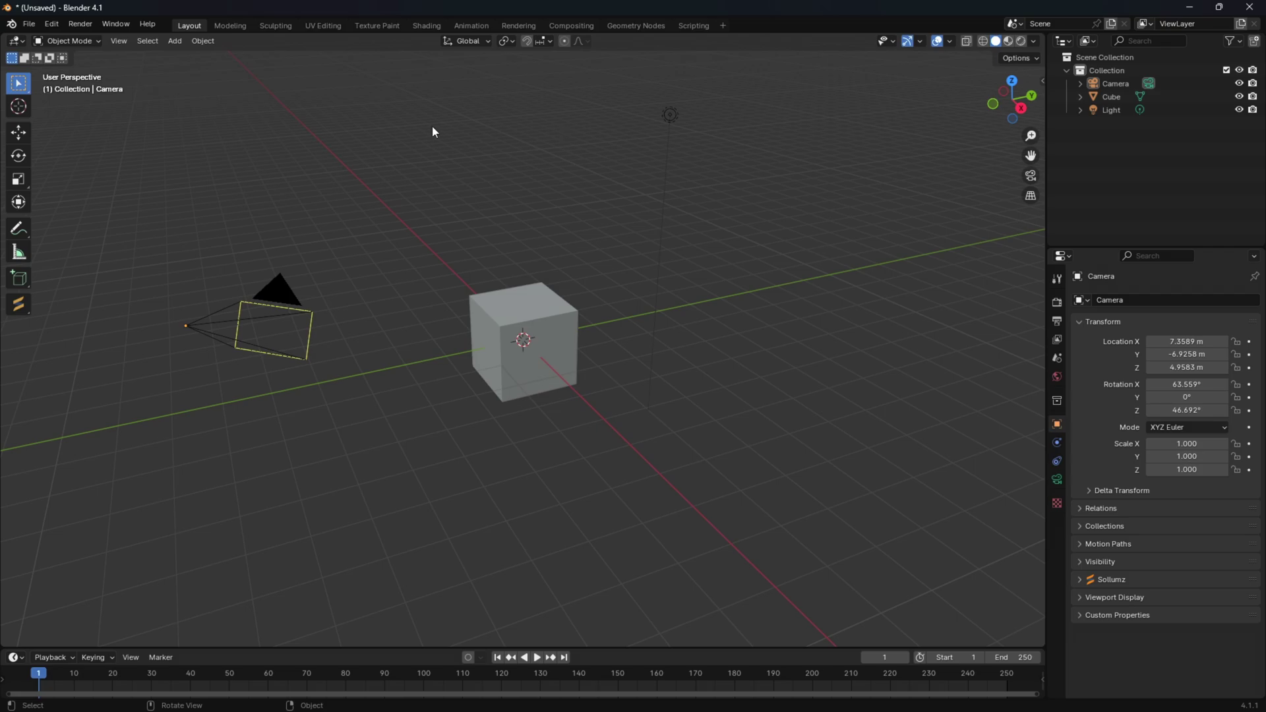
left_click(551, 366)
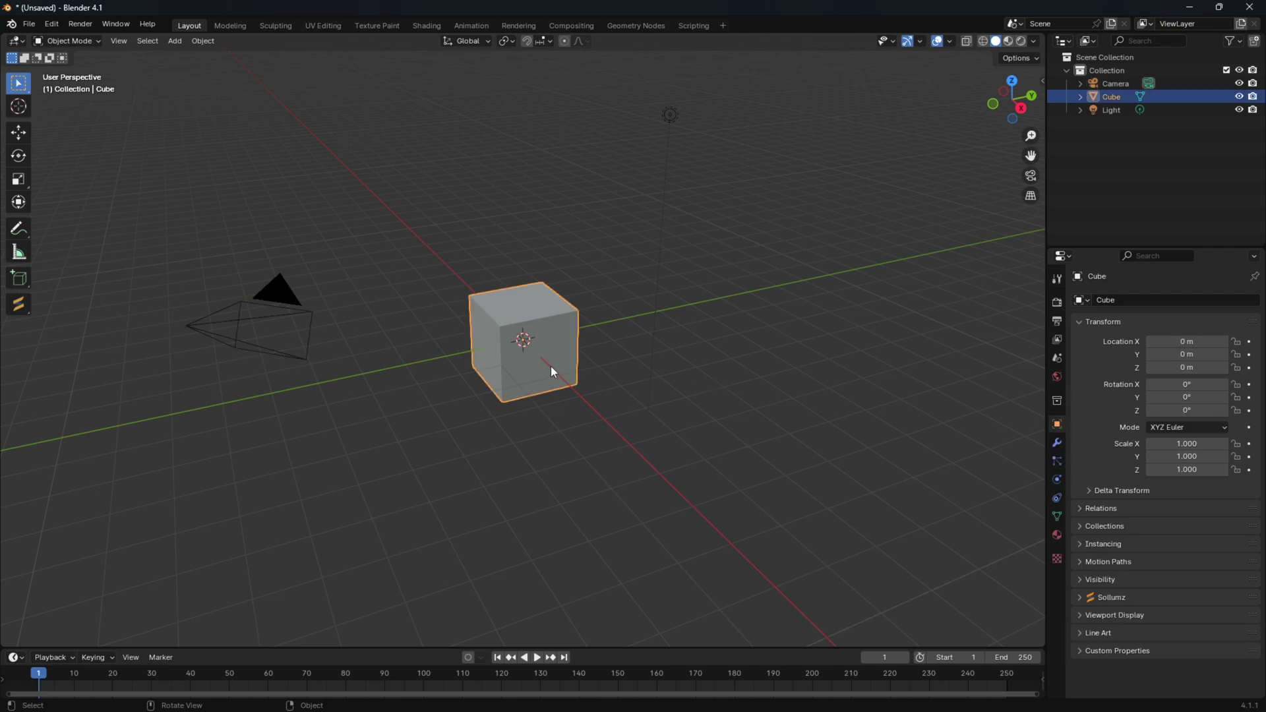
left_click(730, 393)
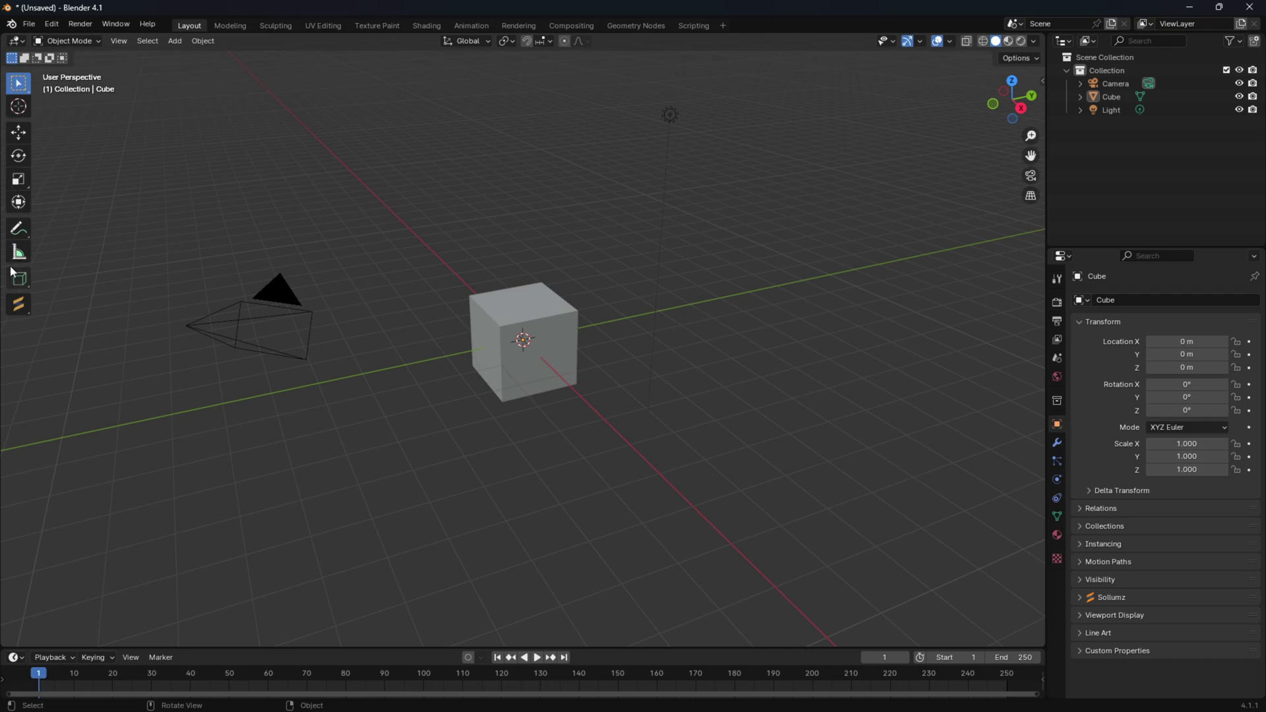
- Try the 3D Cursor, Move, Select Box and Rotate tools in turn with the cube selected to compare their gizmos
left_click(17, 110)
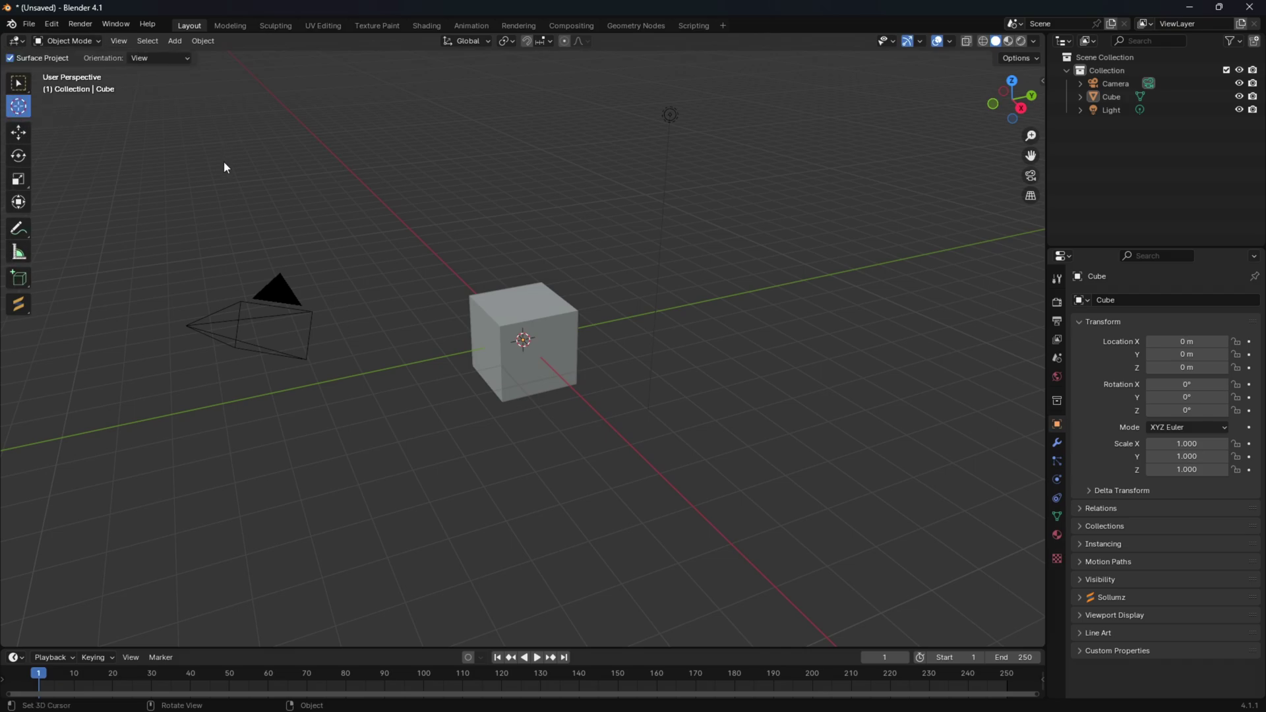
left_click(17, 134)
left_click(490, 311)
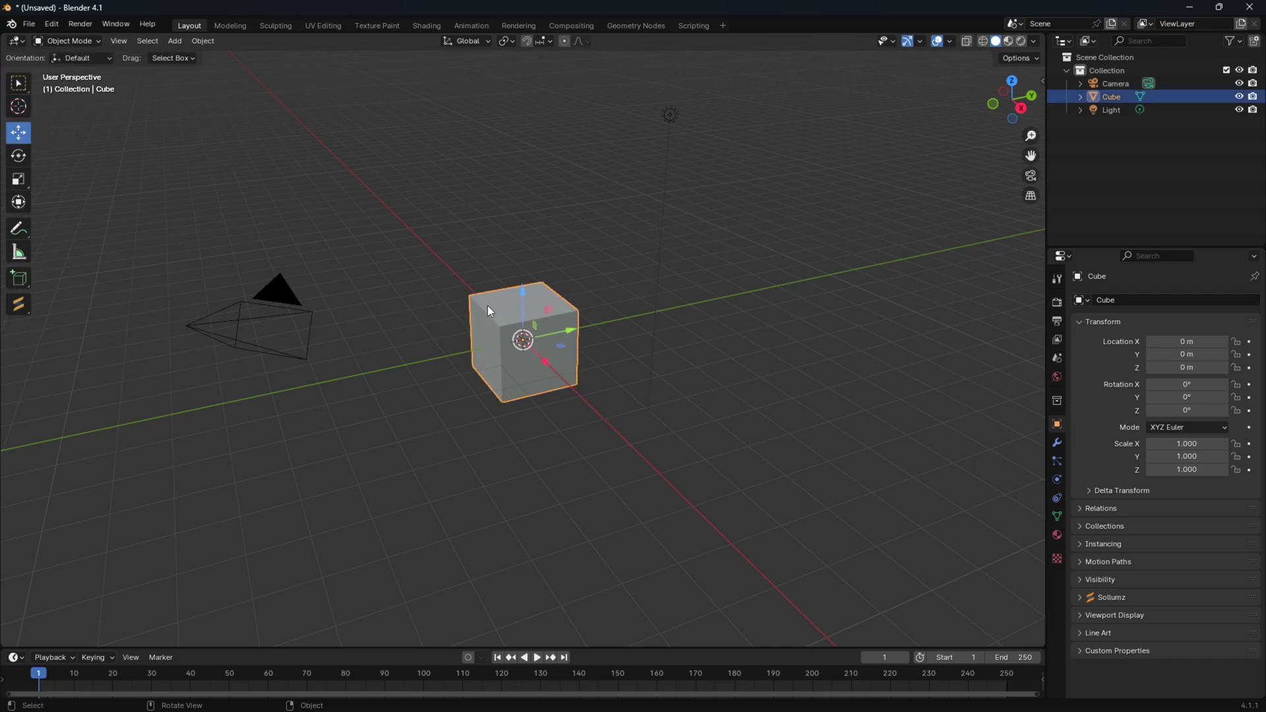
left_click(20, 116)
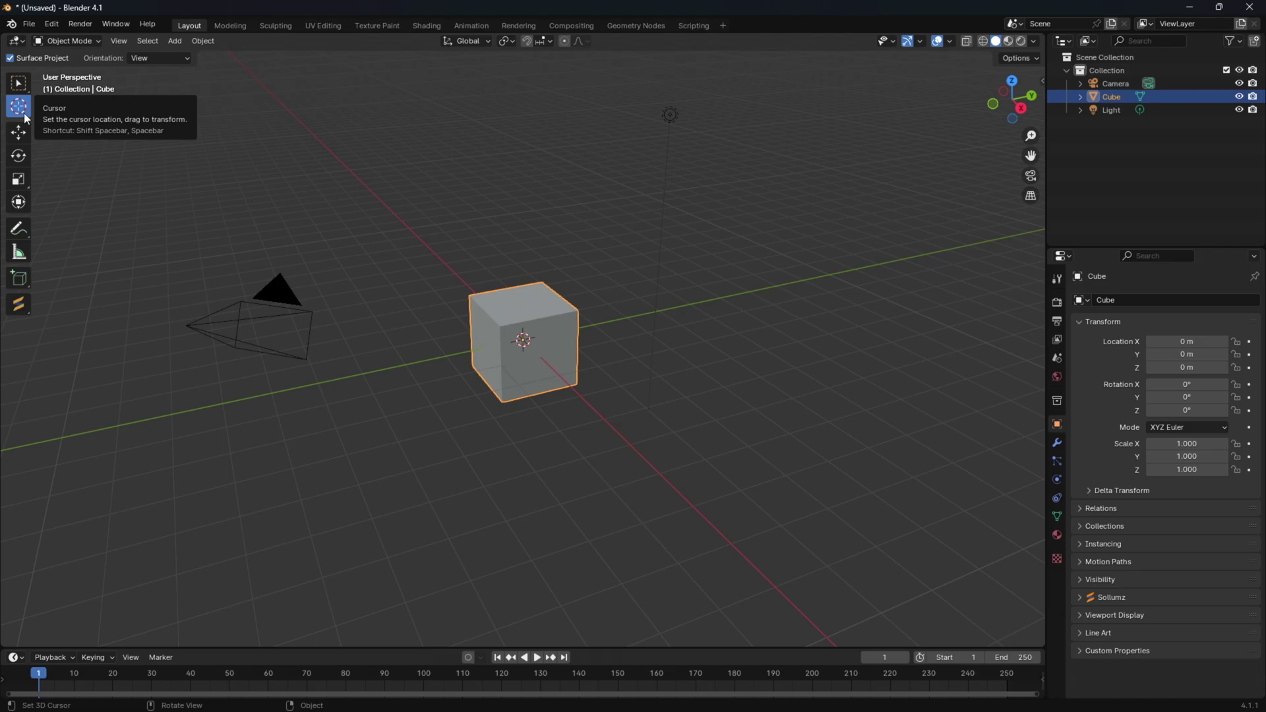
left_click(19, 86)
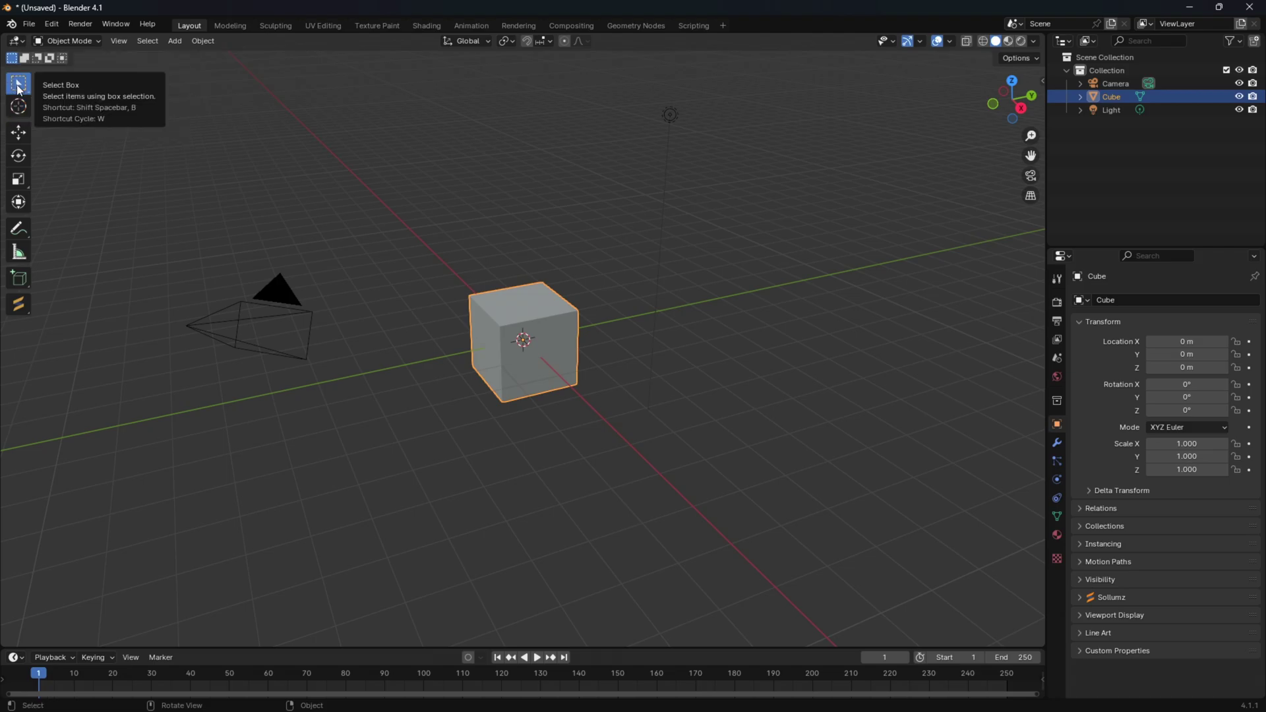
left_click(18, 133)
left_click(22, 159)
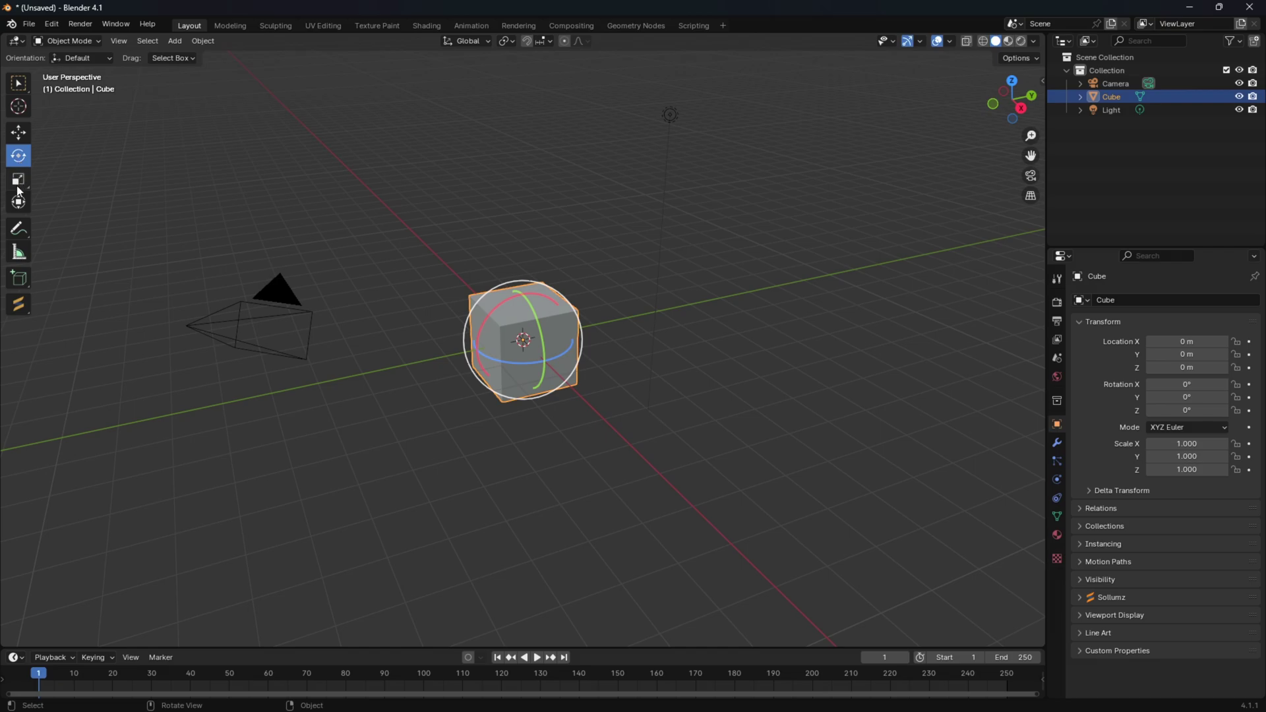
- Move the cube up about 0.5 m along the Z axis and try shifting it along Y
left_click(19, 133)
left_click_drag(522, 288, 528, 234)
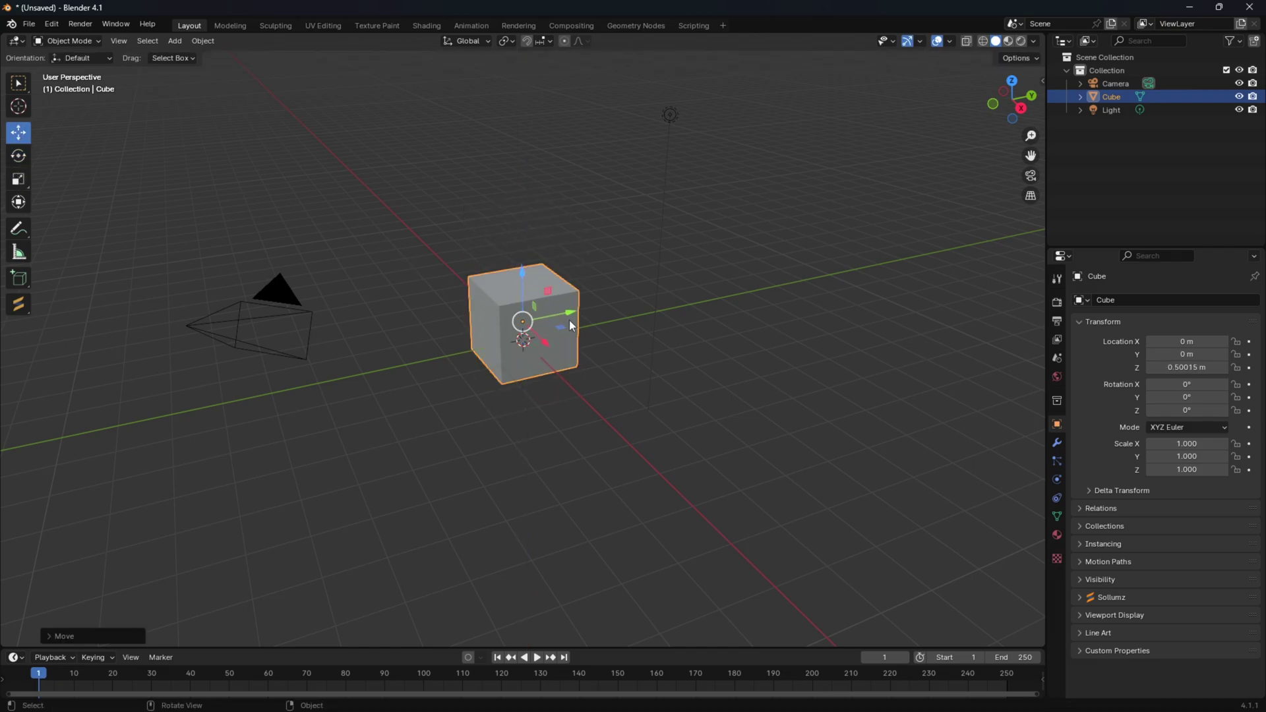
left_click_drag(572, 320, 568, 322)
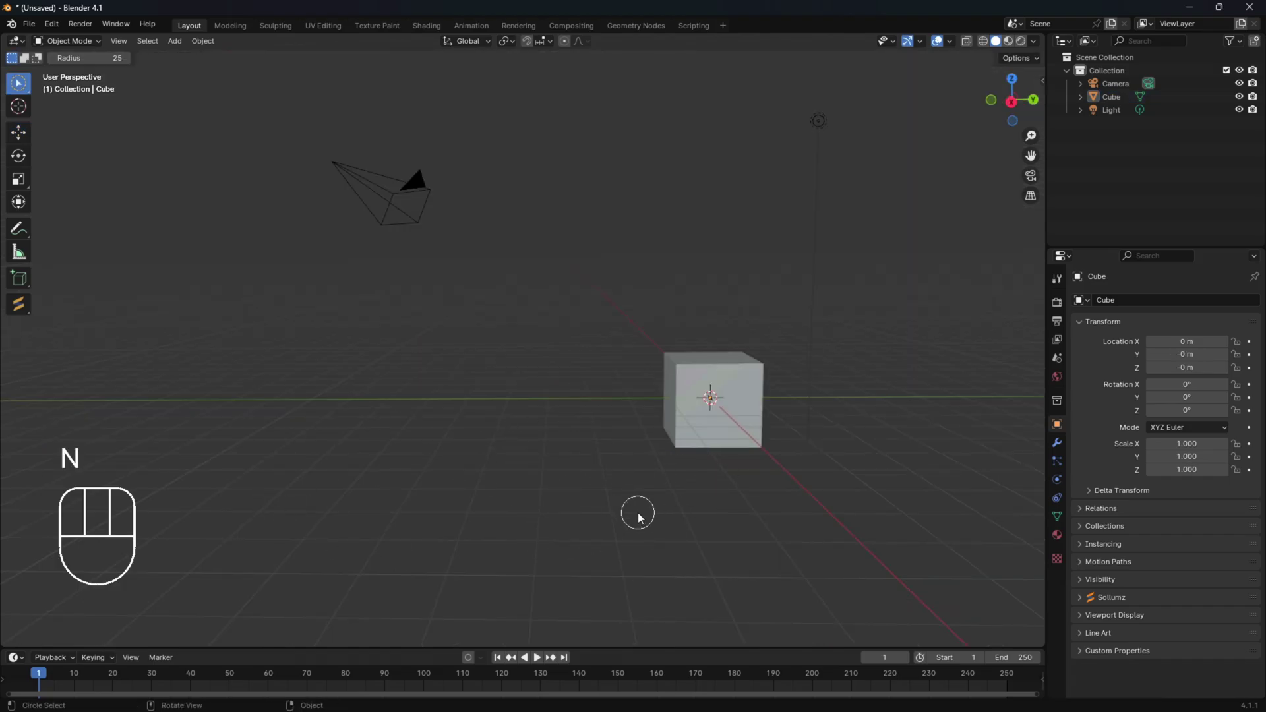
- Compare the Shading, UV Editing and Layout workspaces by switching between them, ending in Layout
middle_click_drag(735, 517, 760, 517)
middle_click_drag(829, 494, 758, 508, "shift")
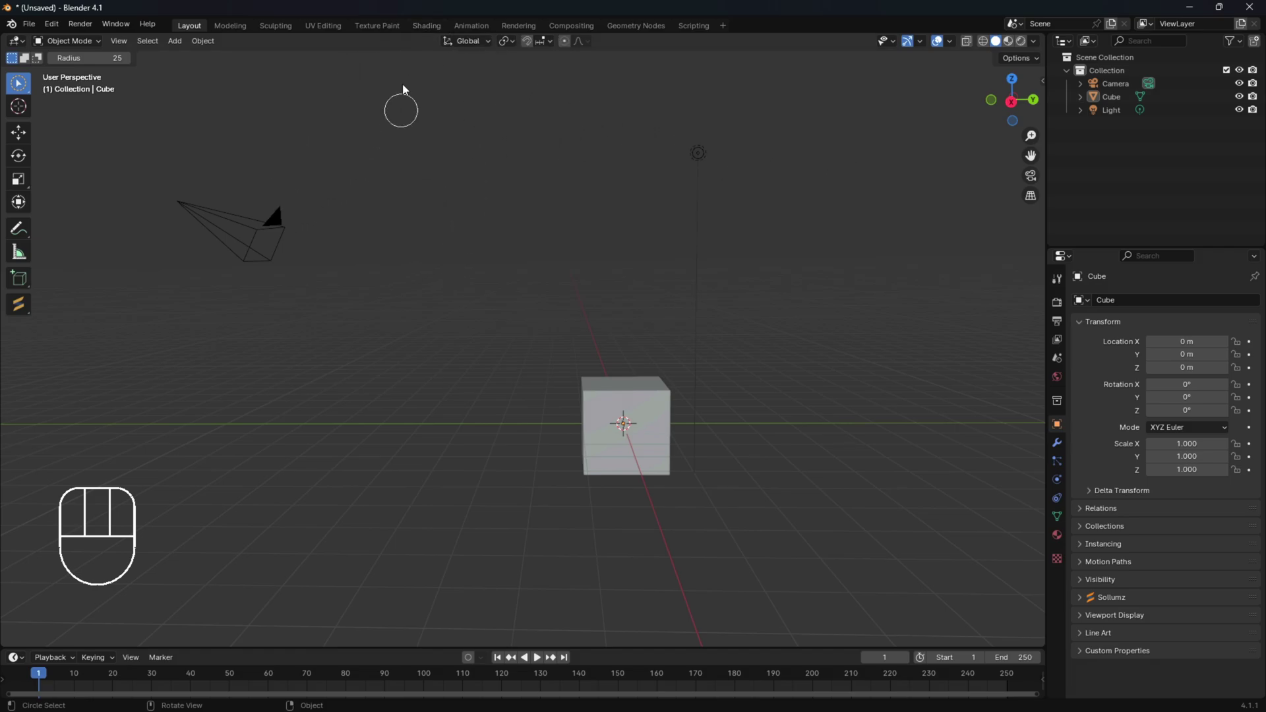
left_click(425, 27)
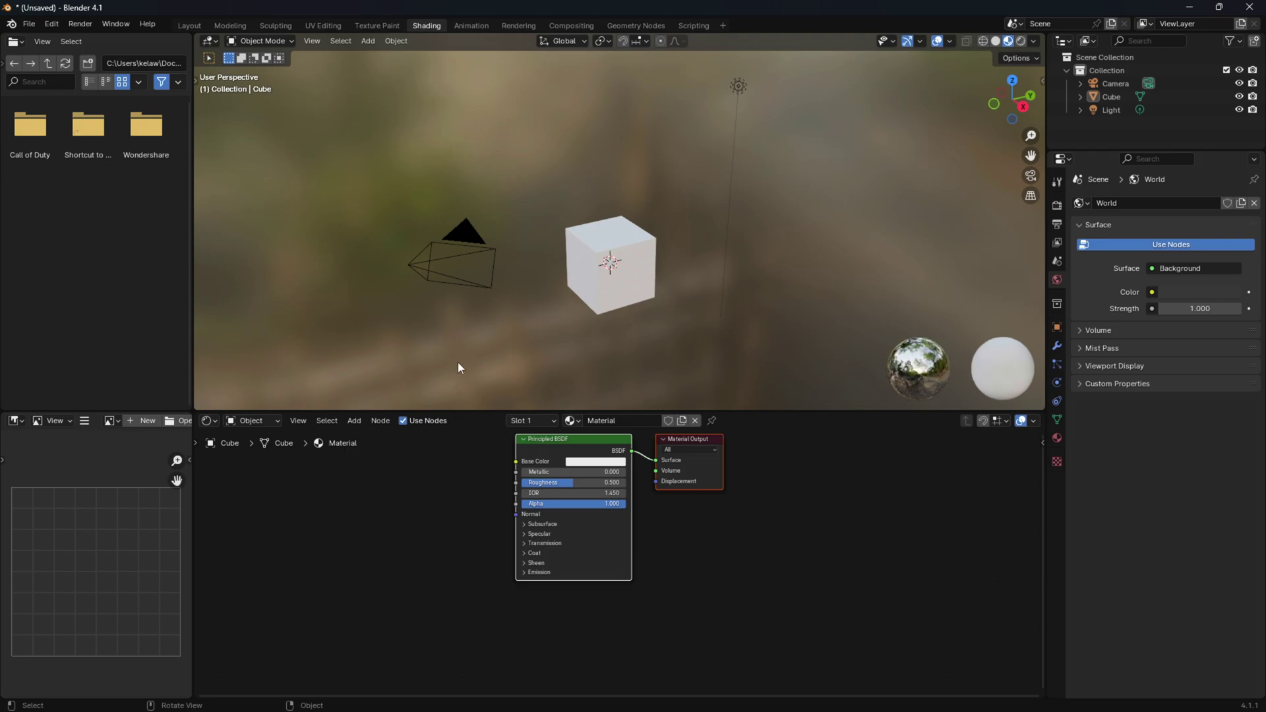
left_click(323, 25)
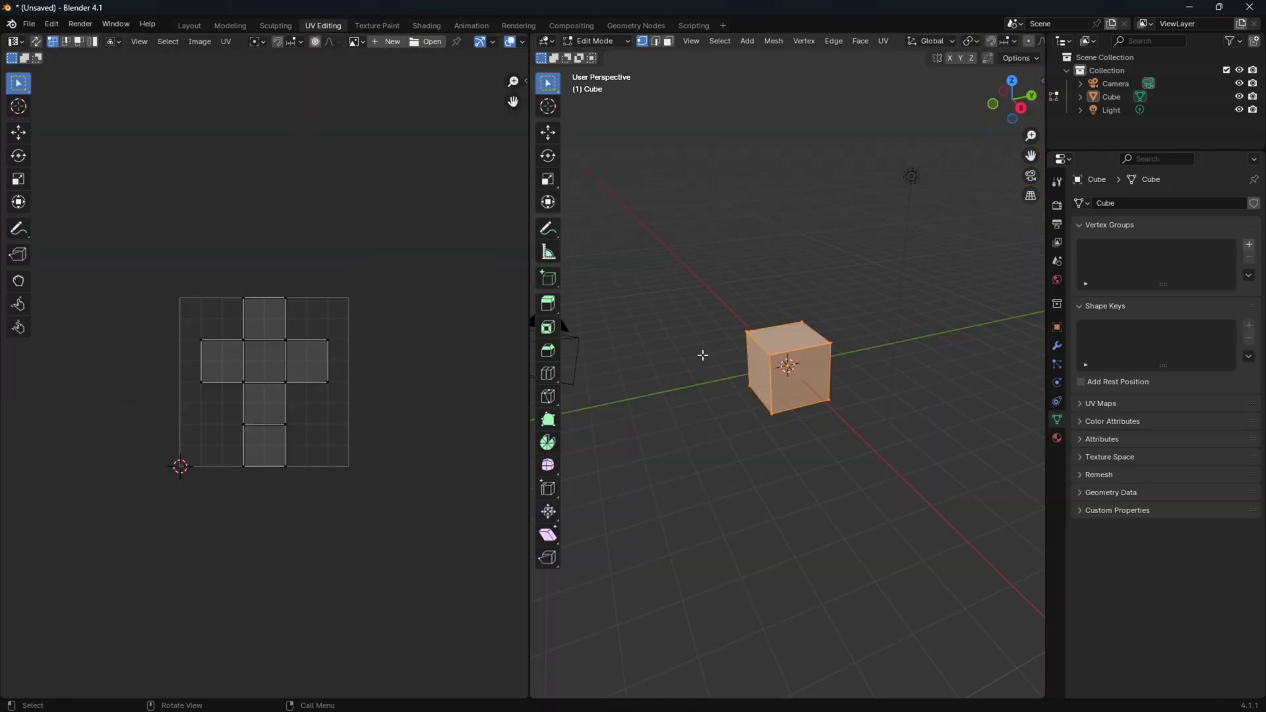
left_click(191, 26)
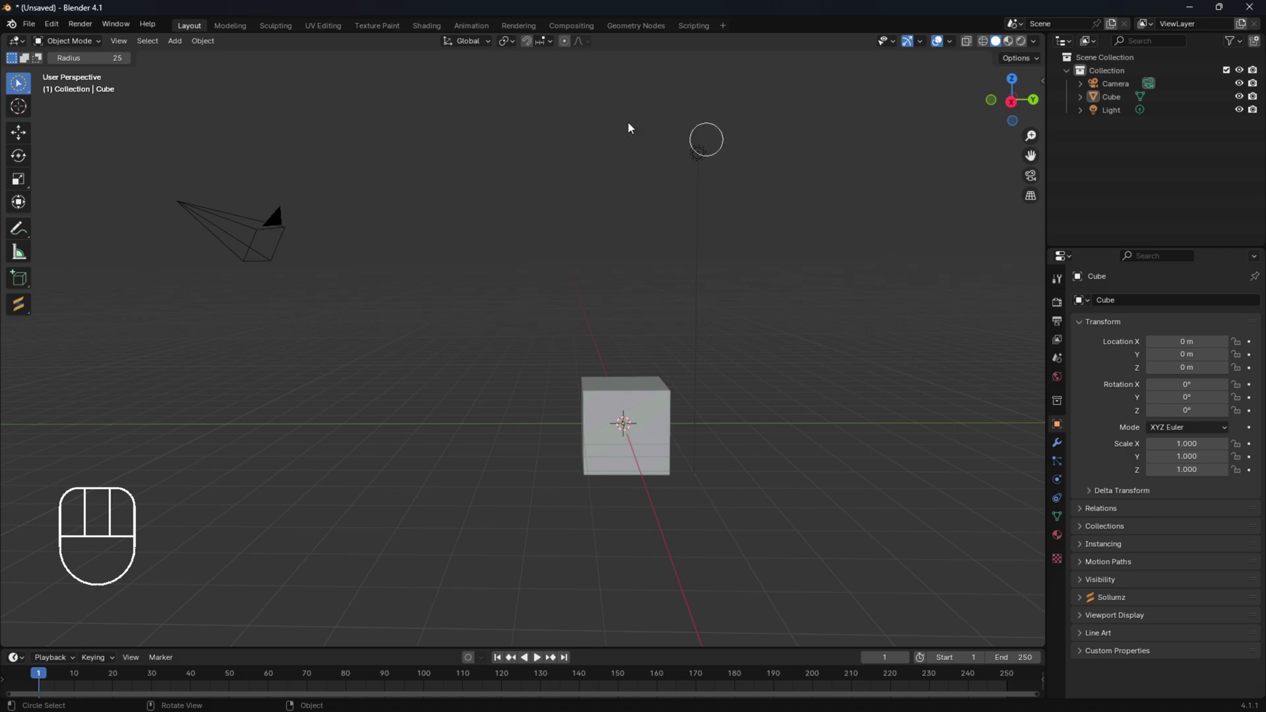
left_click(325, 25)
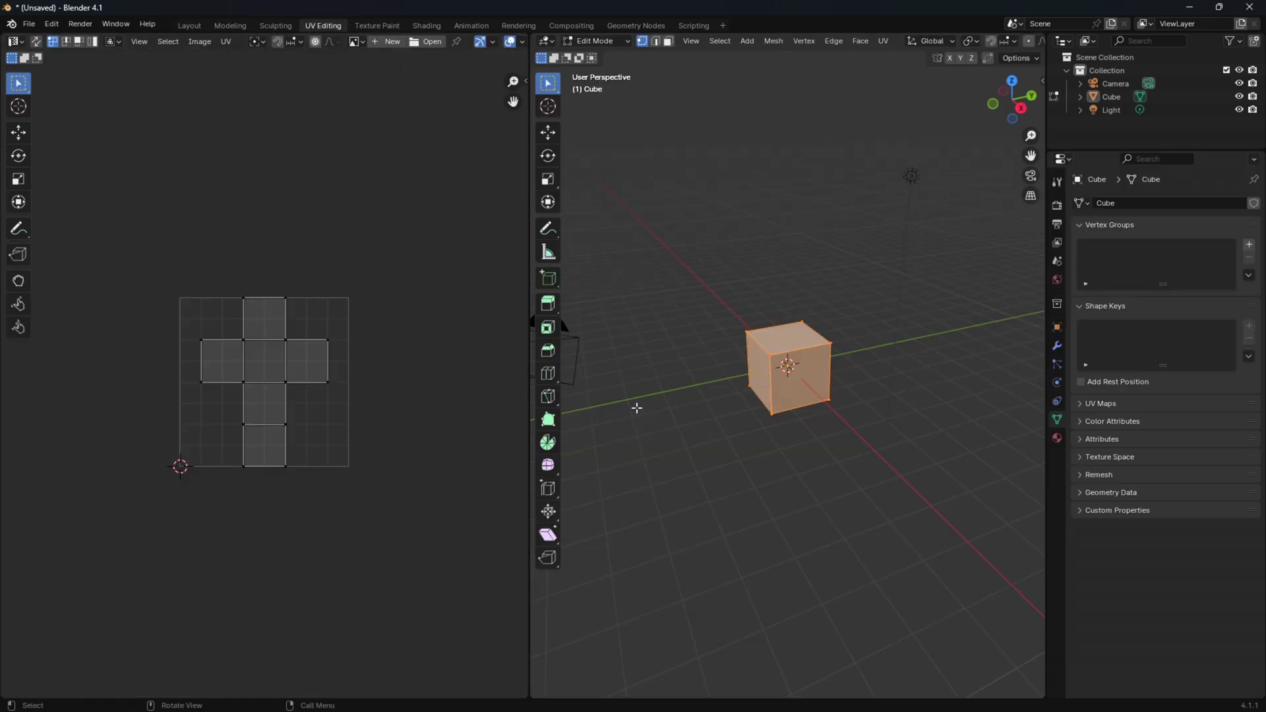
left_click(427, 25)
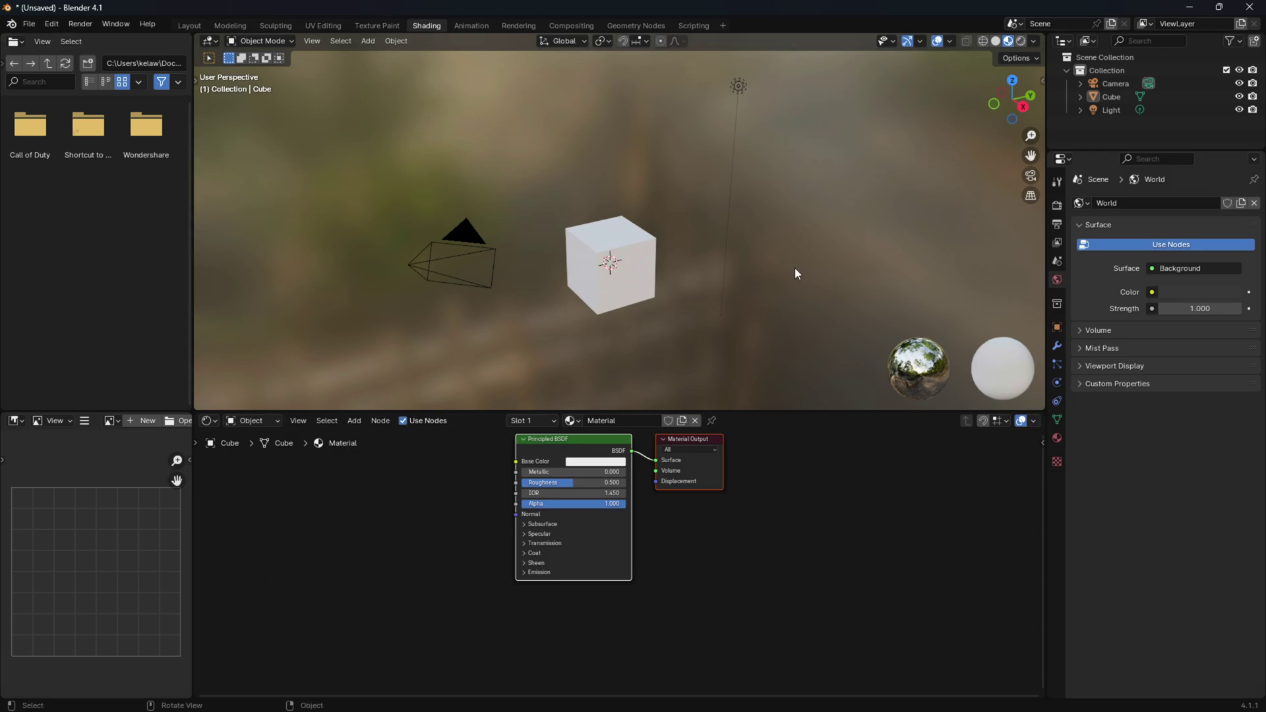
left_click(186, 25)
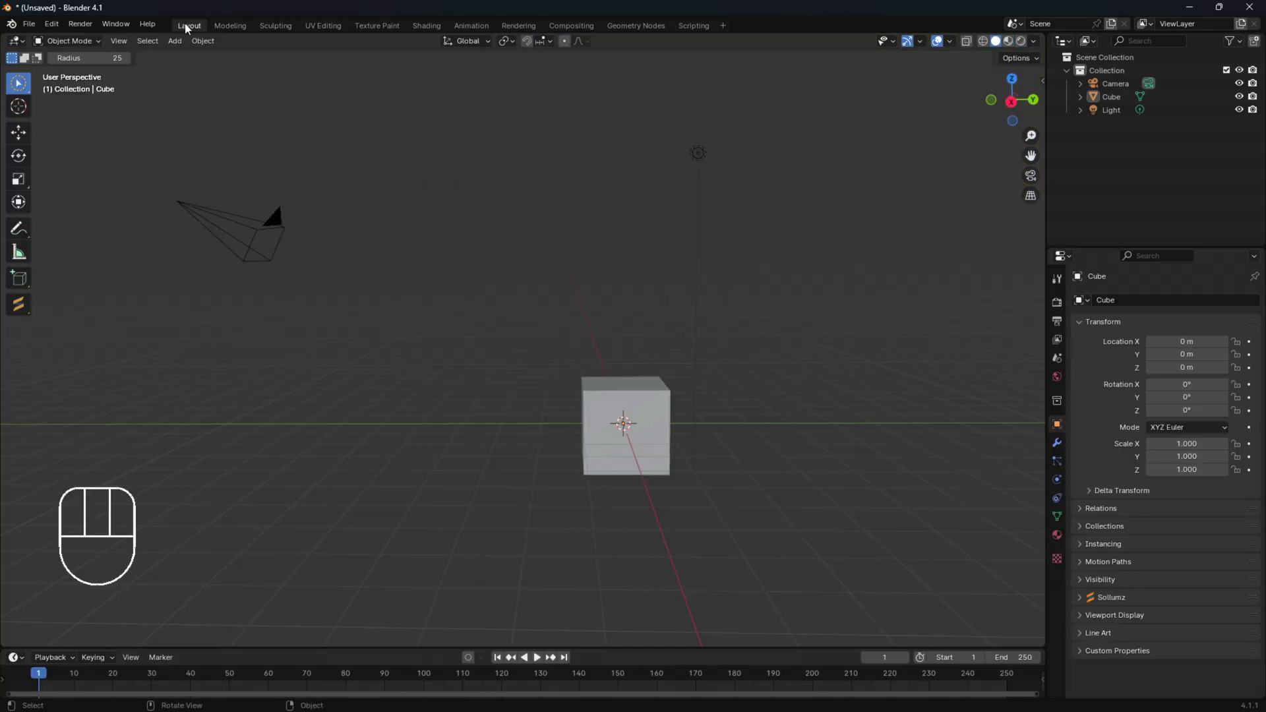
left_click(318, 27)
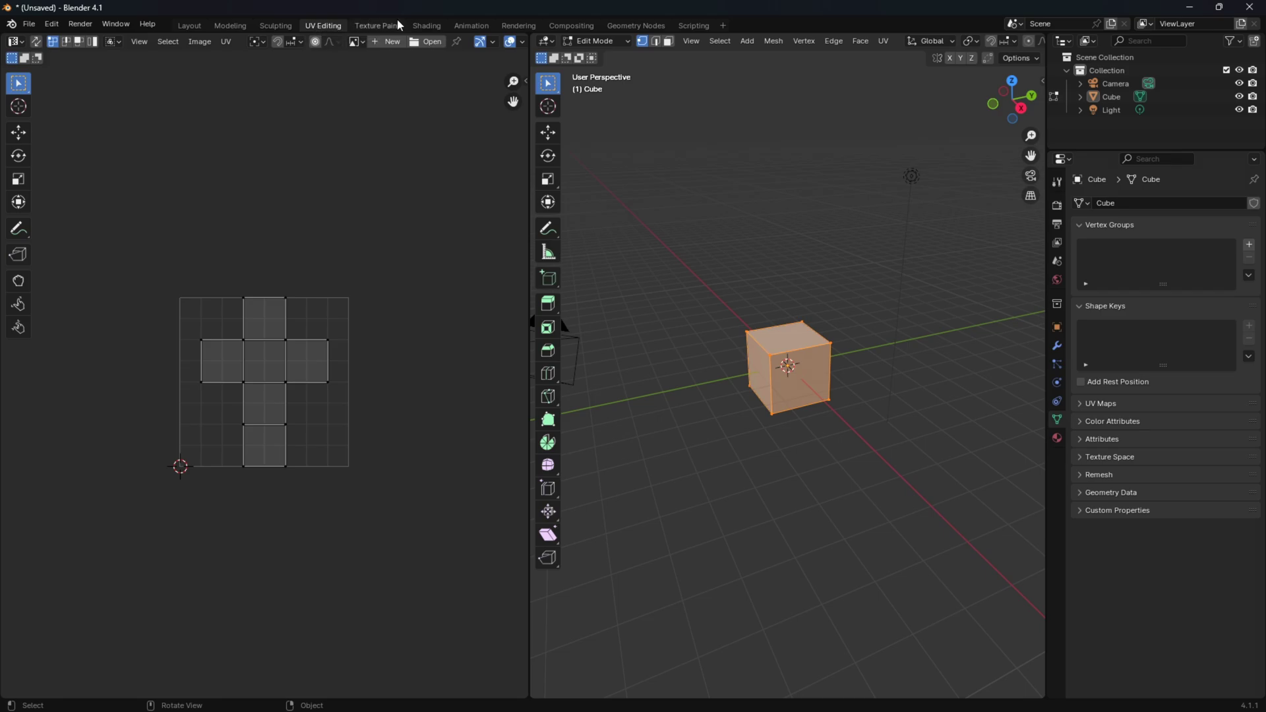
left_click(426, 26)
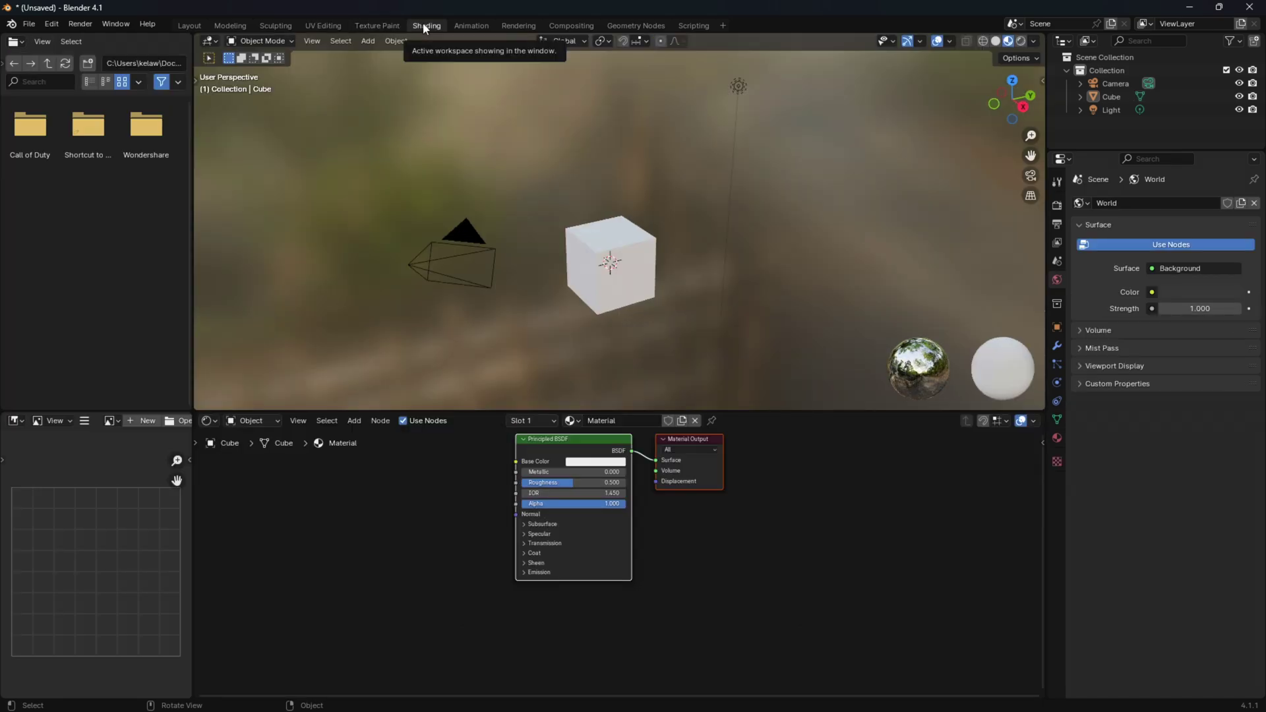
left_click(201, 27)
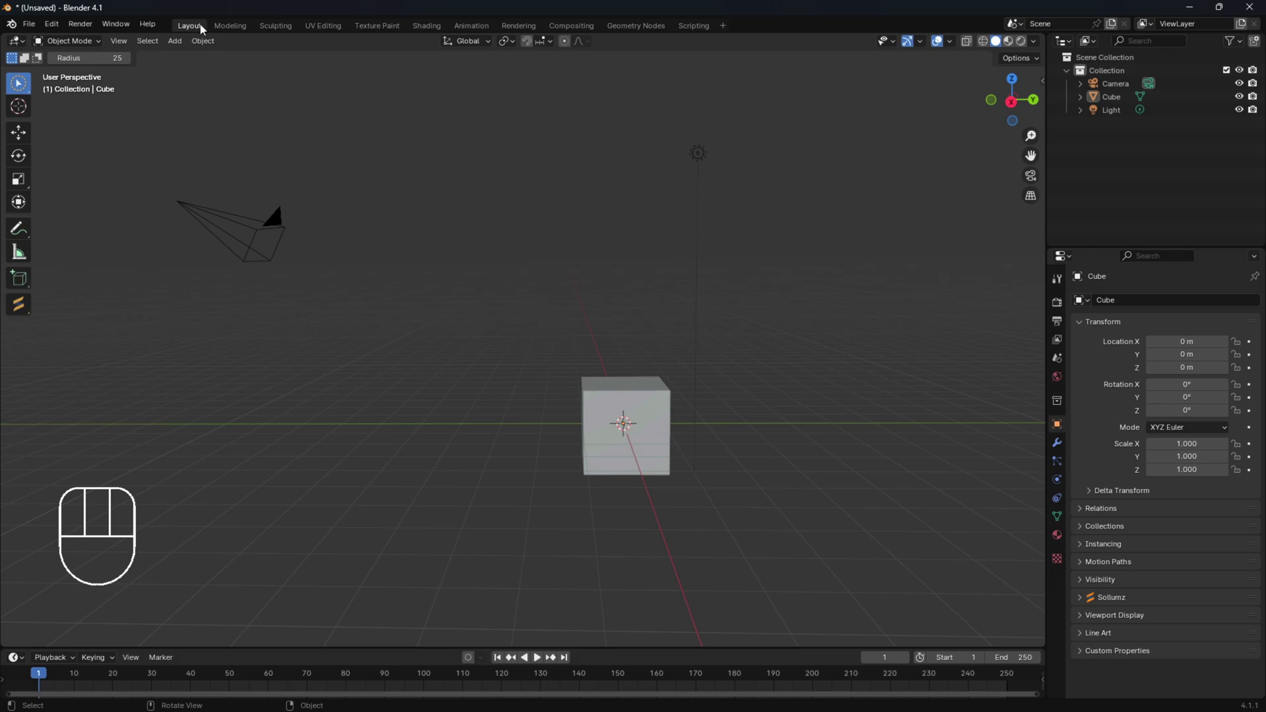
left_click(314, 26)
left_click(421, 26)
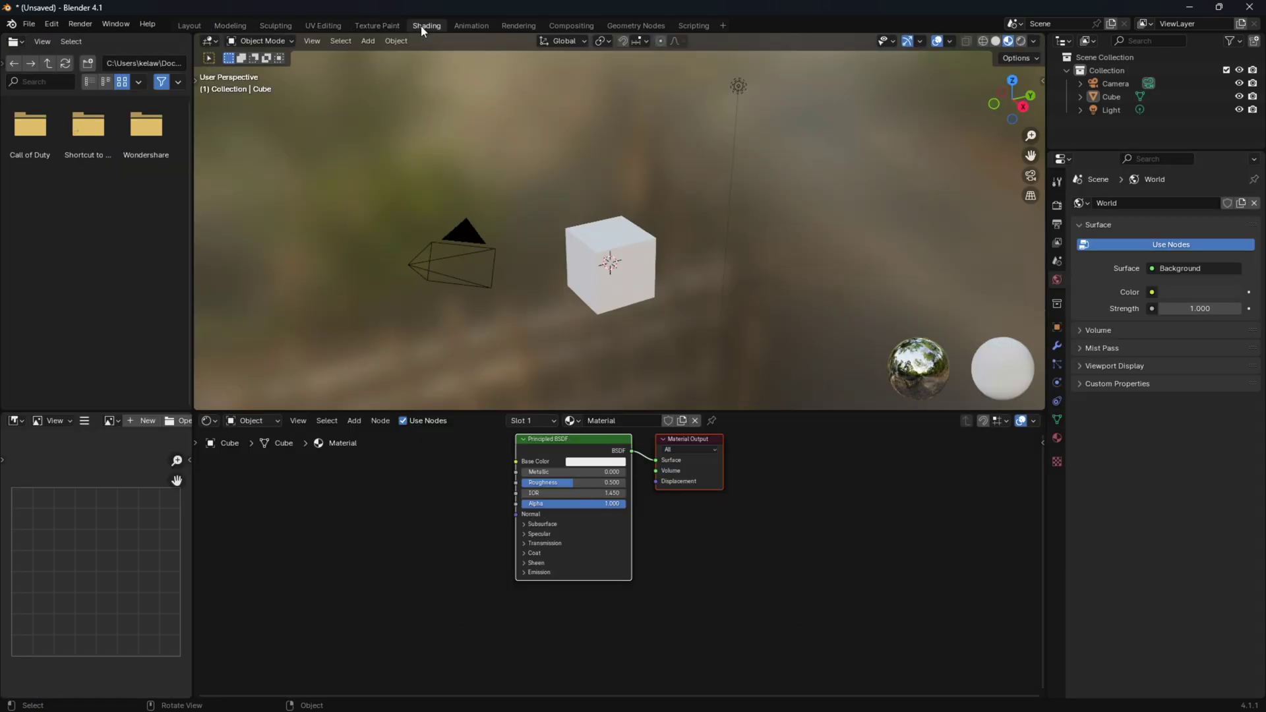
left_click(196, 21)
- Select the cube, start deleting it and cancel the deletion
key("a")
left_click(662, 335)
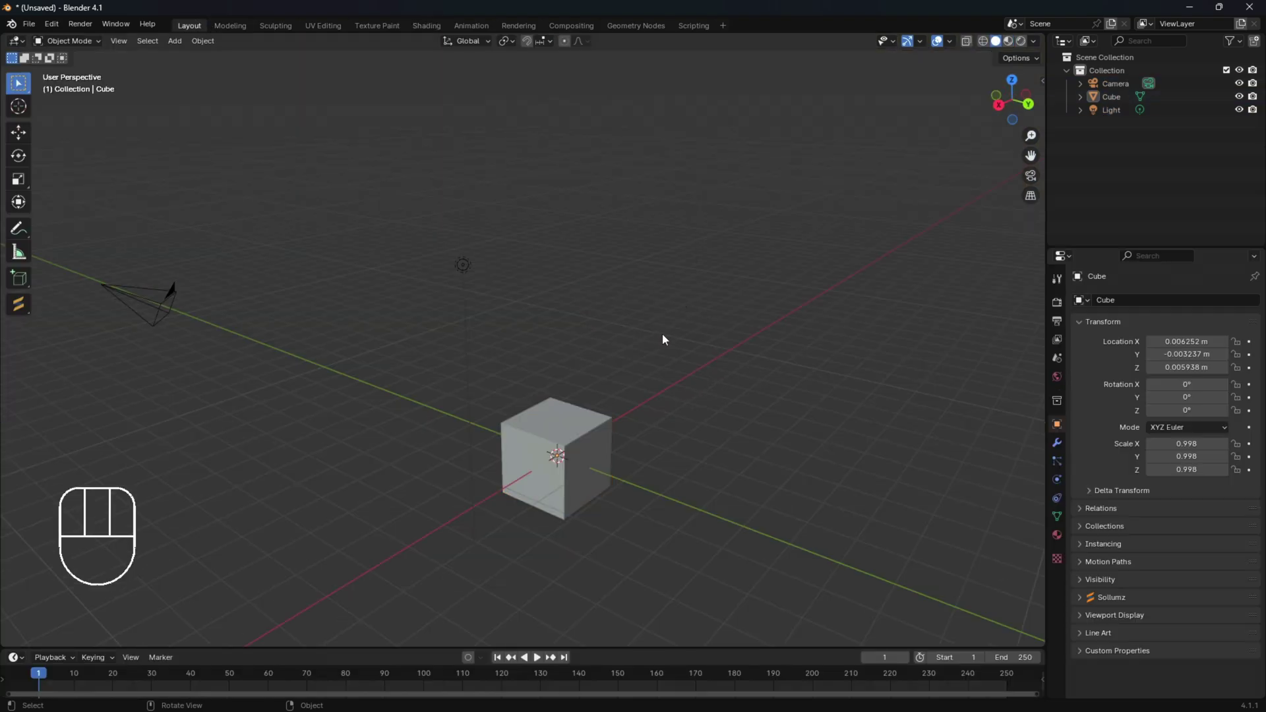
left_click(565, 441)
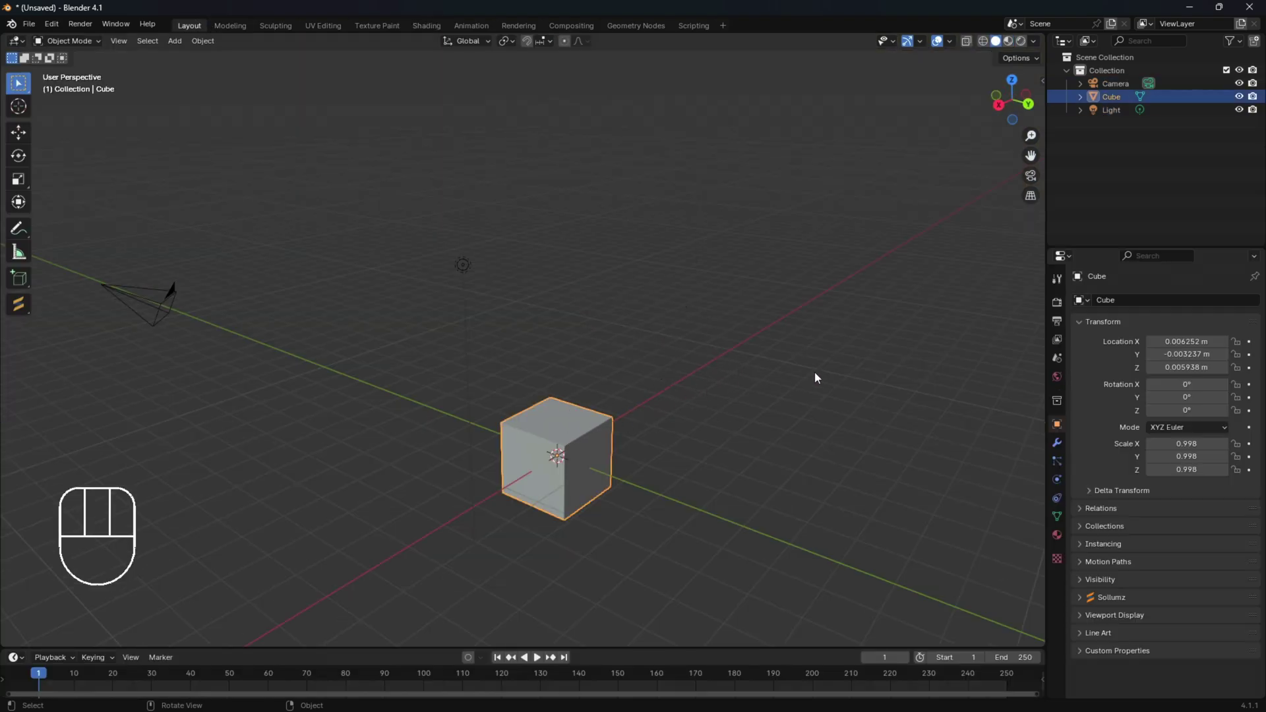
middle_click_drag(781, 330, 845, 336)
key("x")
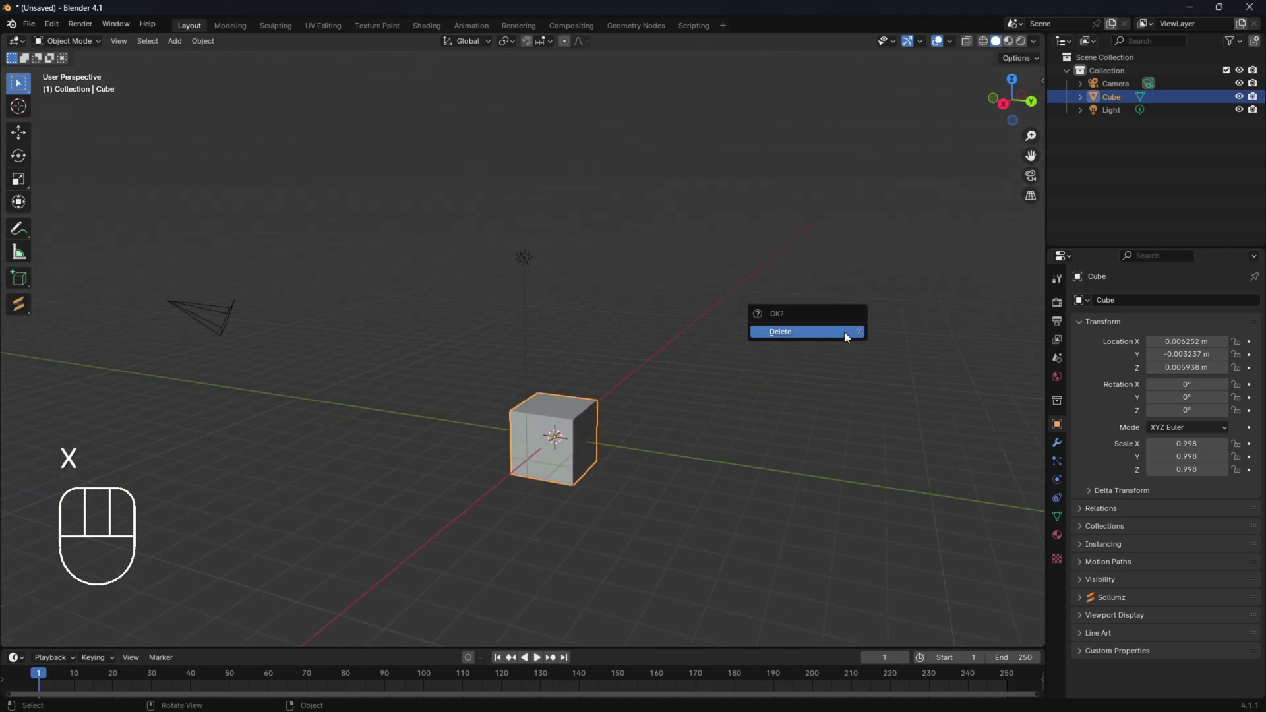
left_click(931, 385)
middle_click_drag(900, 386, 815, 358)
- Box-select the camera, cube and light together and clear the selection
left_click_drag(732, 359, 786, 323)
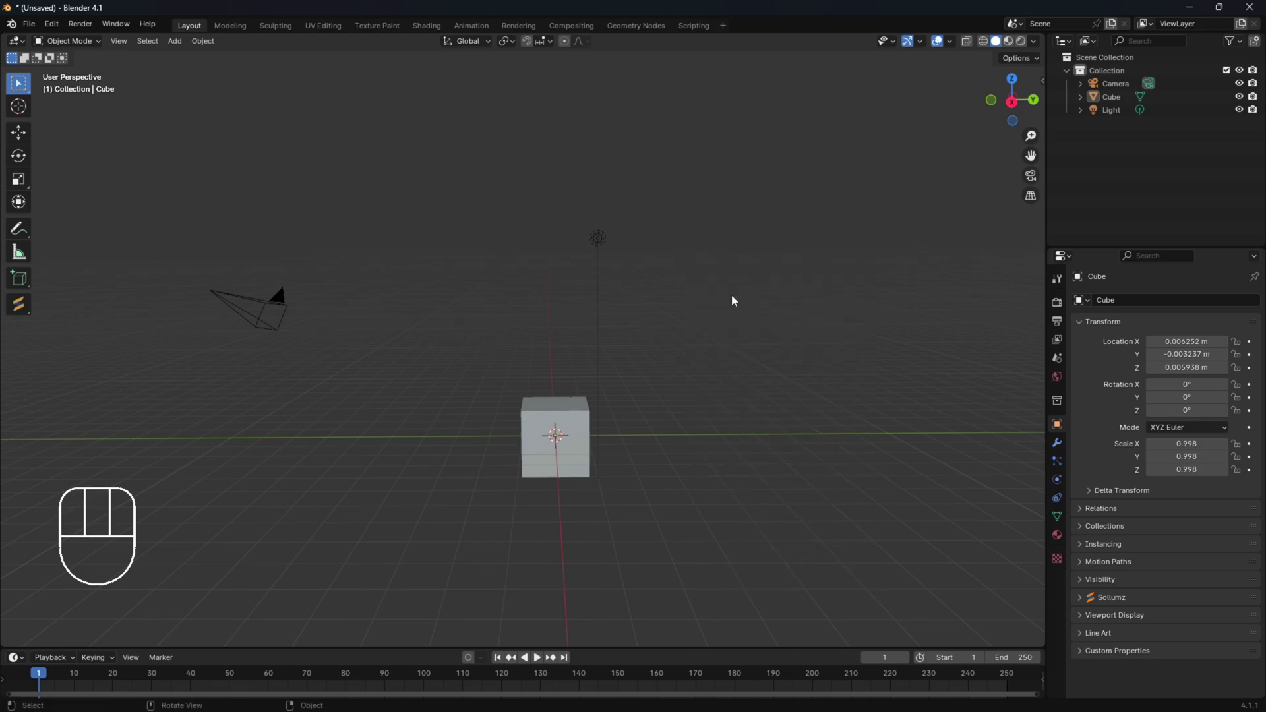
left_click_drag(166, 191, 939, 608)
left_click(809, 437)
left_click_drag(169, 166, 889, 537)
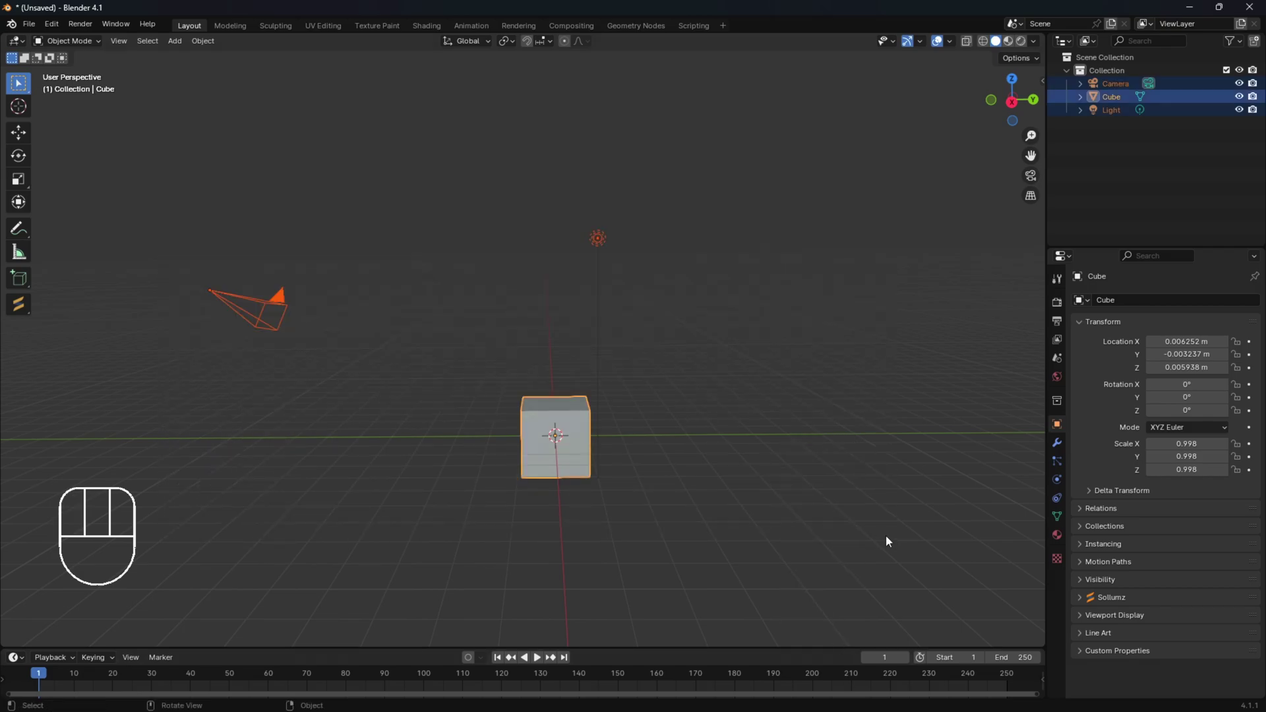
left_click(824, 469)
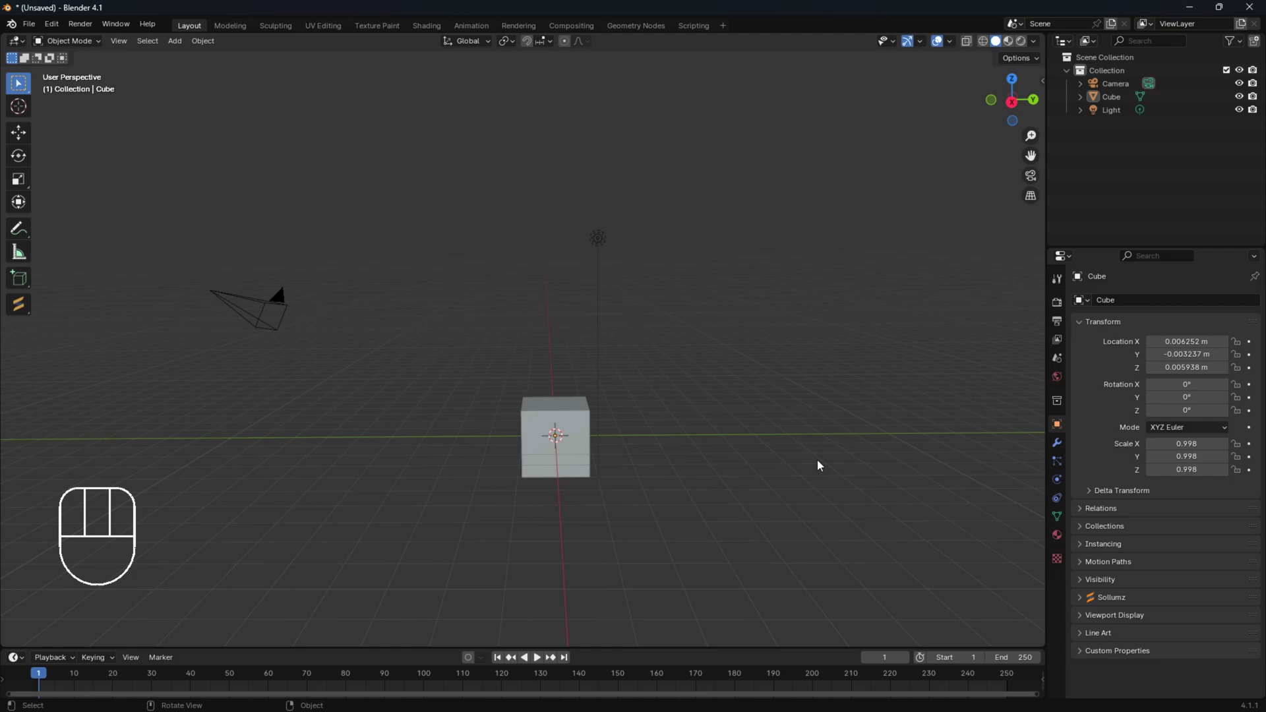
middle_click_drag(888, 393, 564, 232)
middle_click_drag(544, 476, 599, 512)
middle_click_drag(715, 469, 656, 472)
middle_click_drag(413, 472, 654, 508)
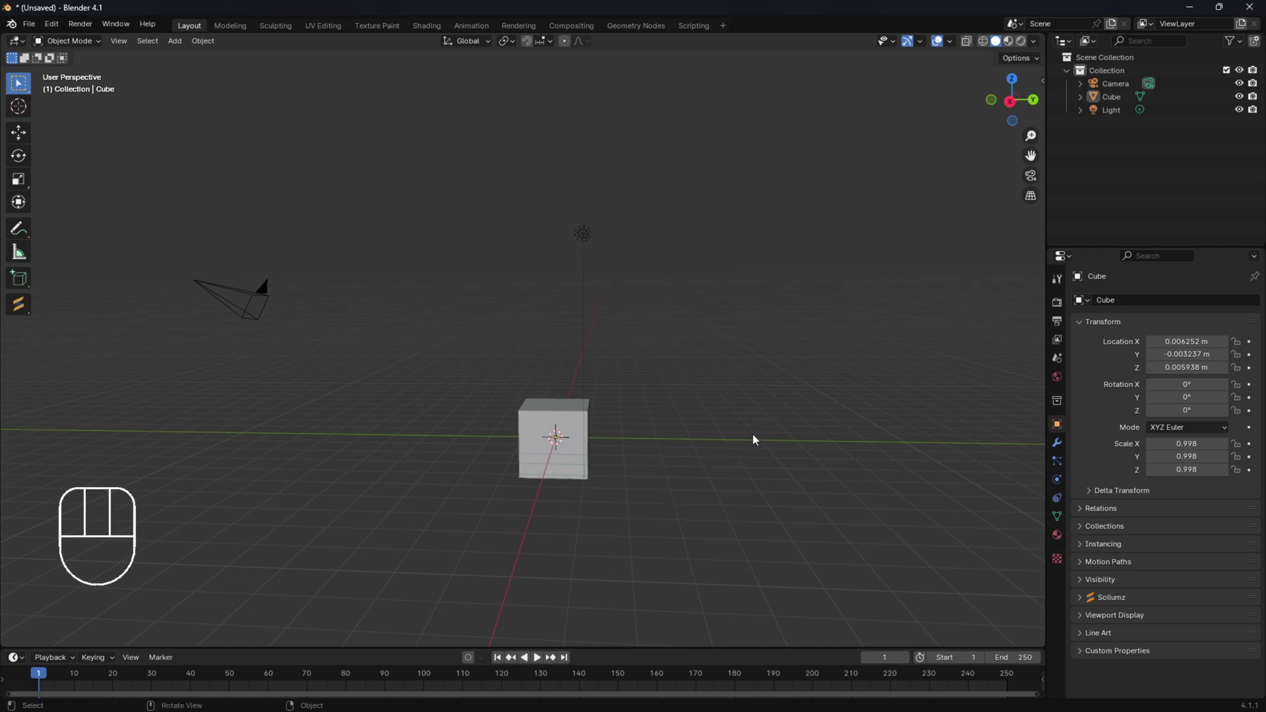
- Select the light, the camera and the cube individually in the viewport, ending with the cube
right_click(776, 439)
left_click(580, 235)
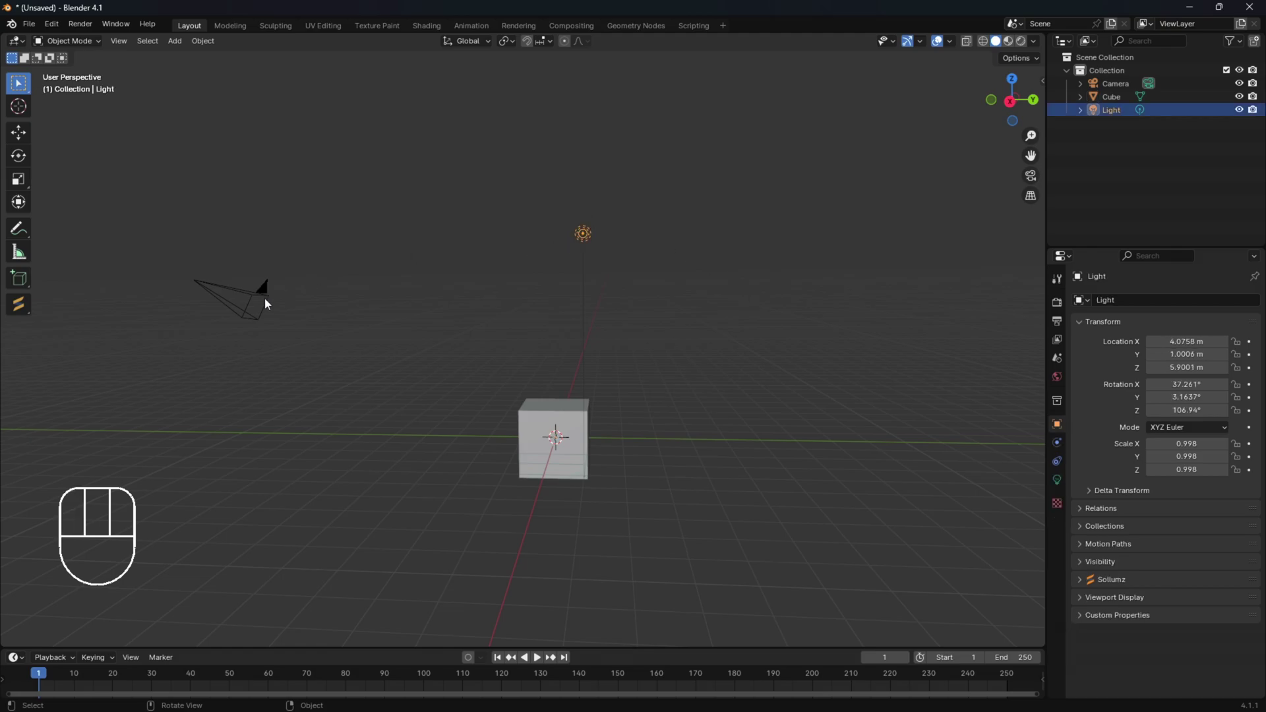
left_click(251, 304)
left_click(546, 434)
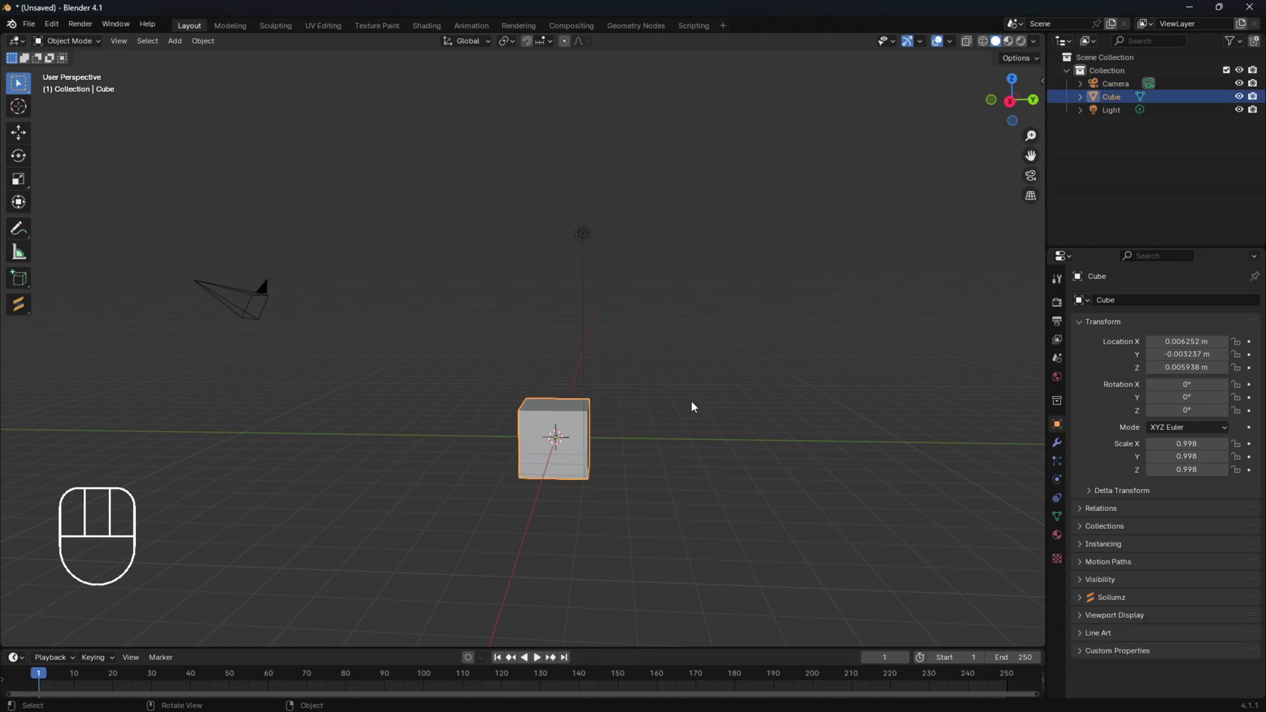
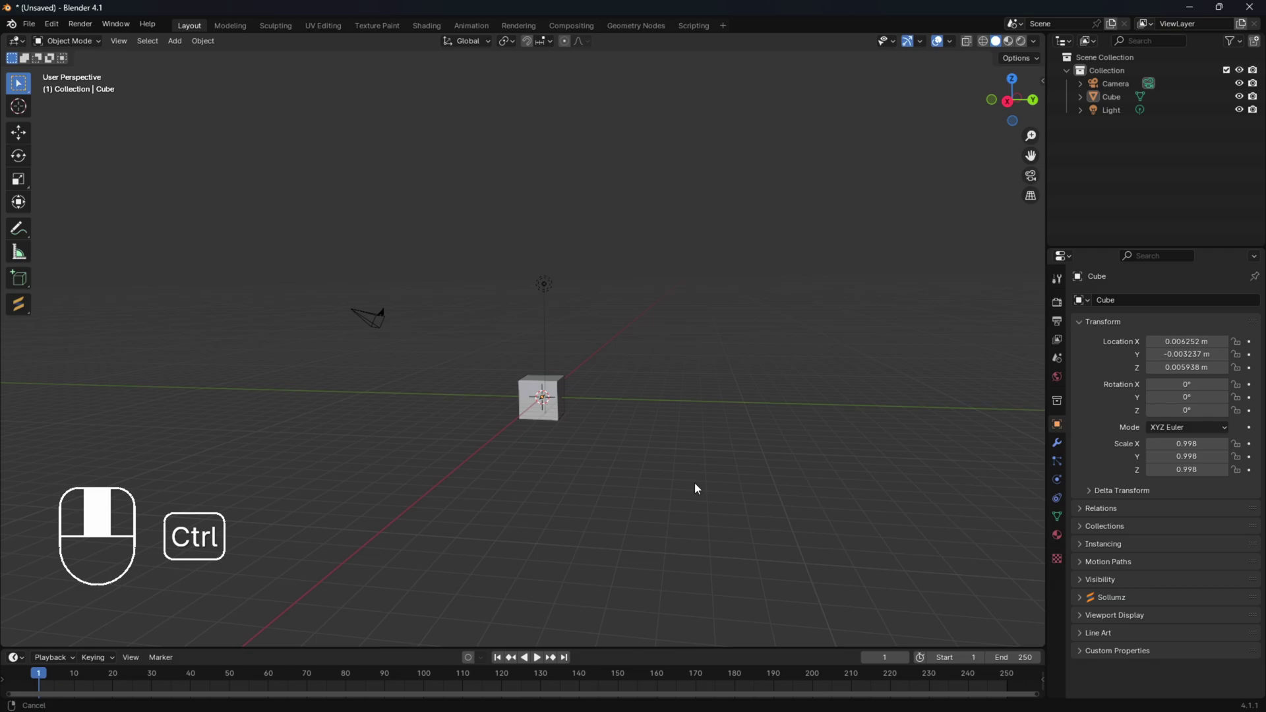
middle_click_drag(694, 488, 692, 515, "ctrl")
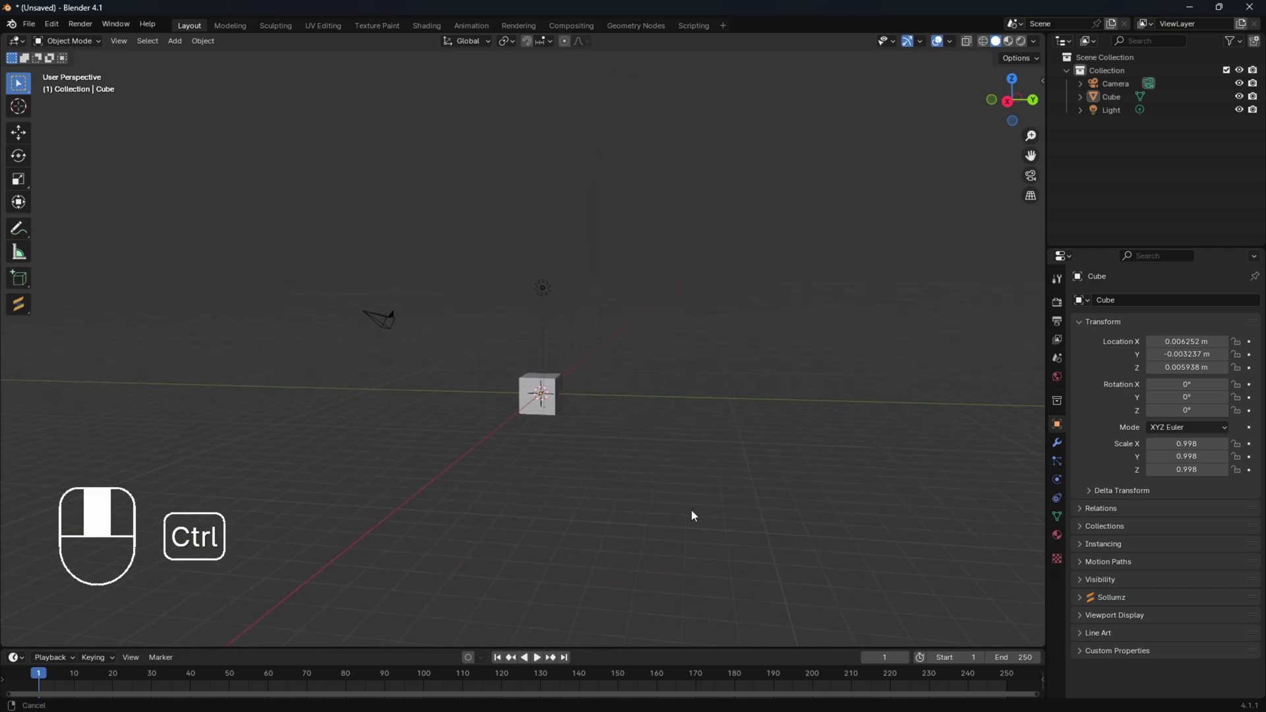
middle_click_drag(729, 634, 690, 386, "ctrl")
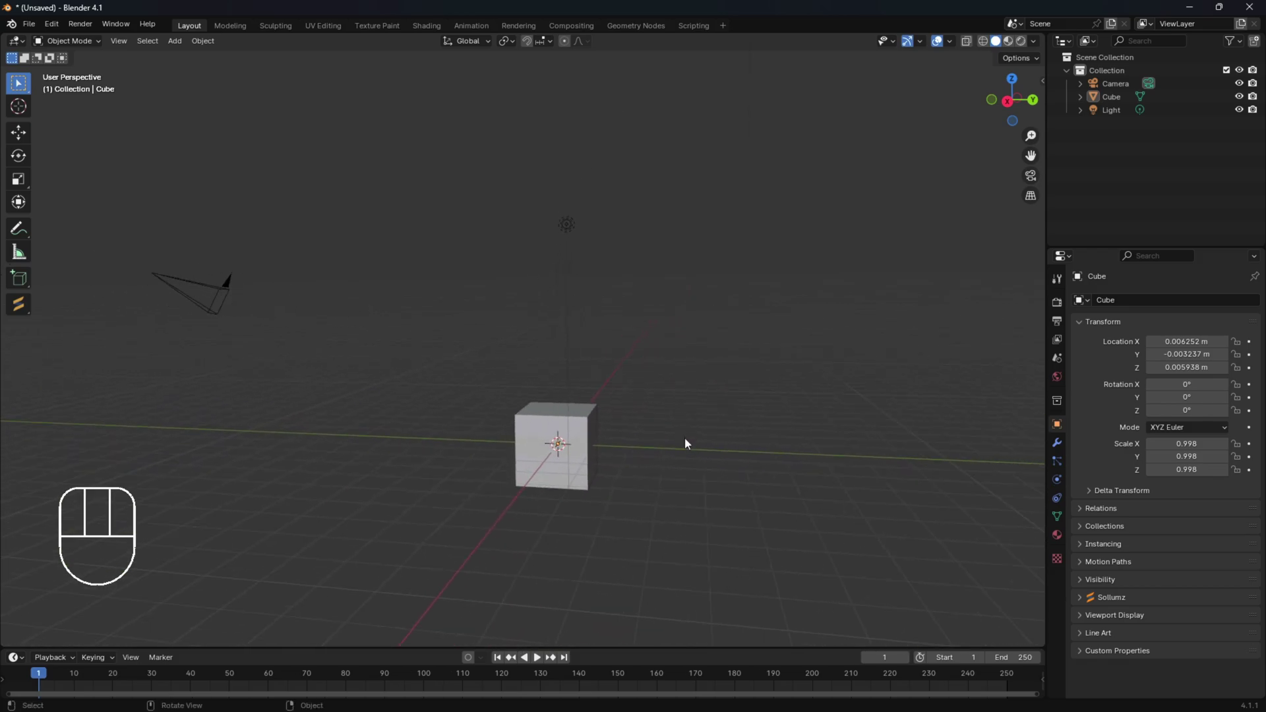
- Zoom the viewport out and back in to view the cube, camera and light at different distances
scroll(659, 453, "down", 5)
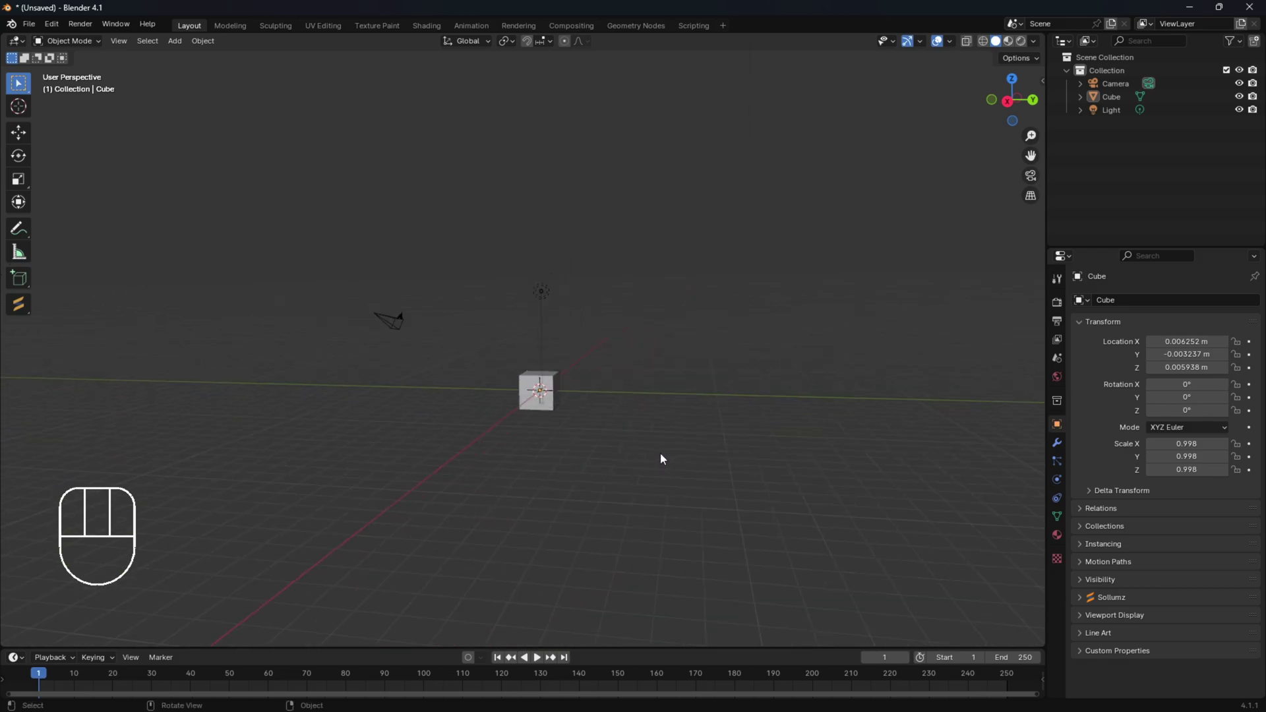
scroll(659, 453, "up", 6)
scroll(659, 464, "down", 1)
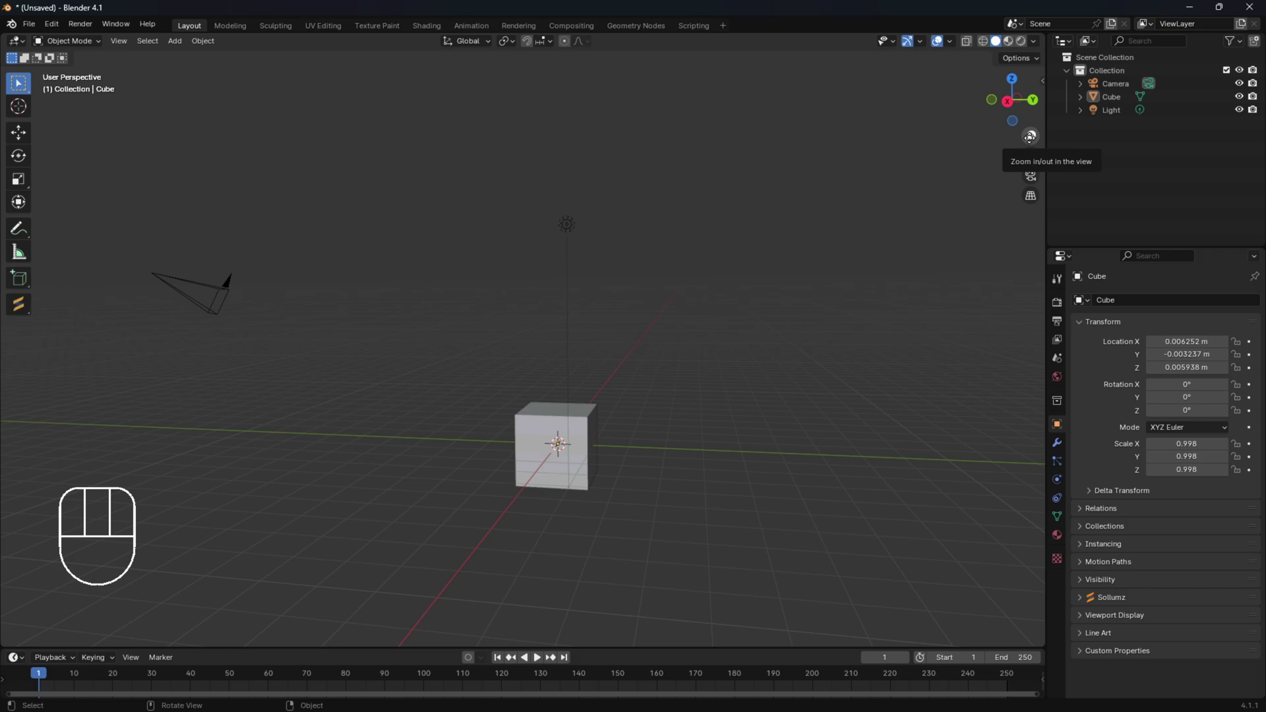
left_click_drag(1030, 137, 1043, 174)
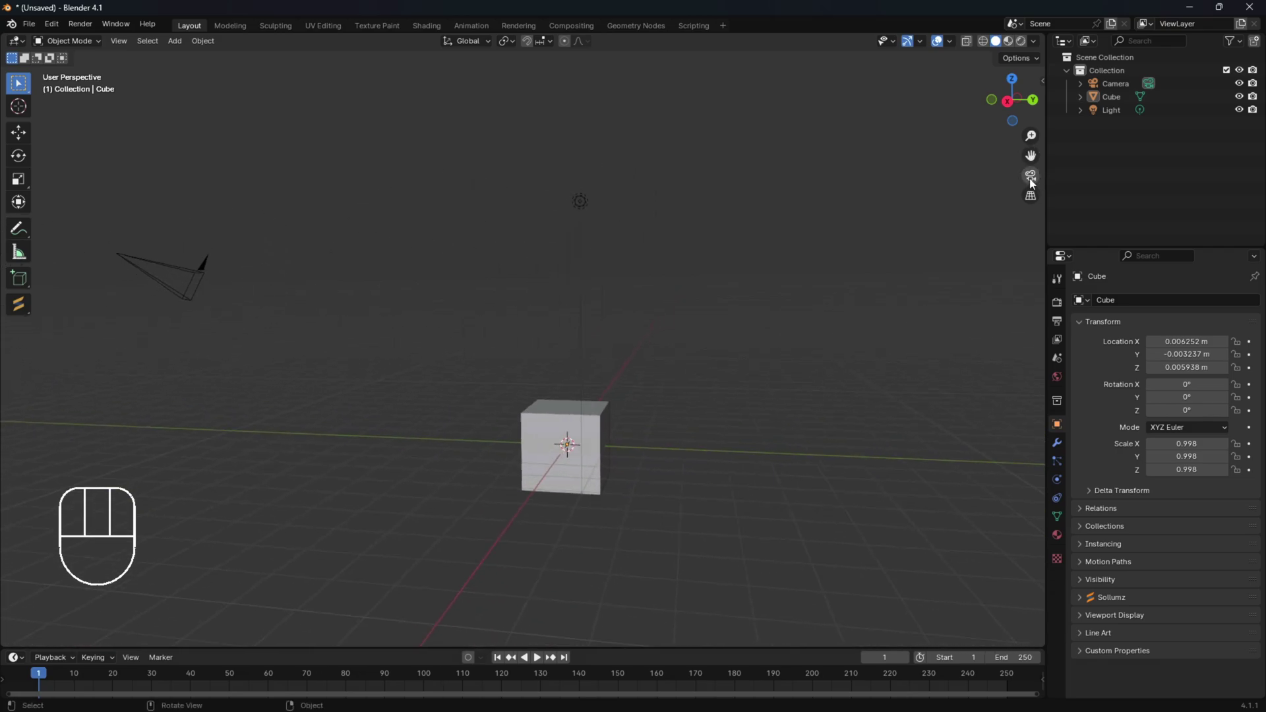
- View the scene through the camera and back, and switch between orthographic and perspective projection
left_click(1031, 176)
left_click(1032, 183)
left_click(1033, 200)
left_click(1032, 200)
mouse_move(753, 420)
middle_mouse_down()
mouse_move(778, 459)
mouse_move(698, 484)
mouse_move(670, 396)
mouse_move(763, 420)
middle_mouse_up()
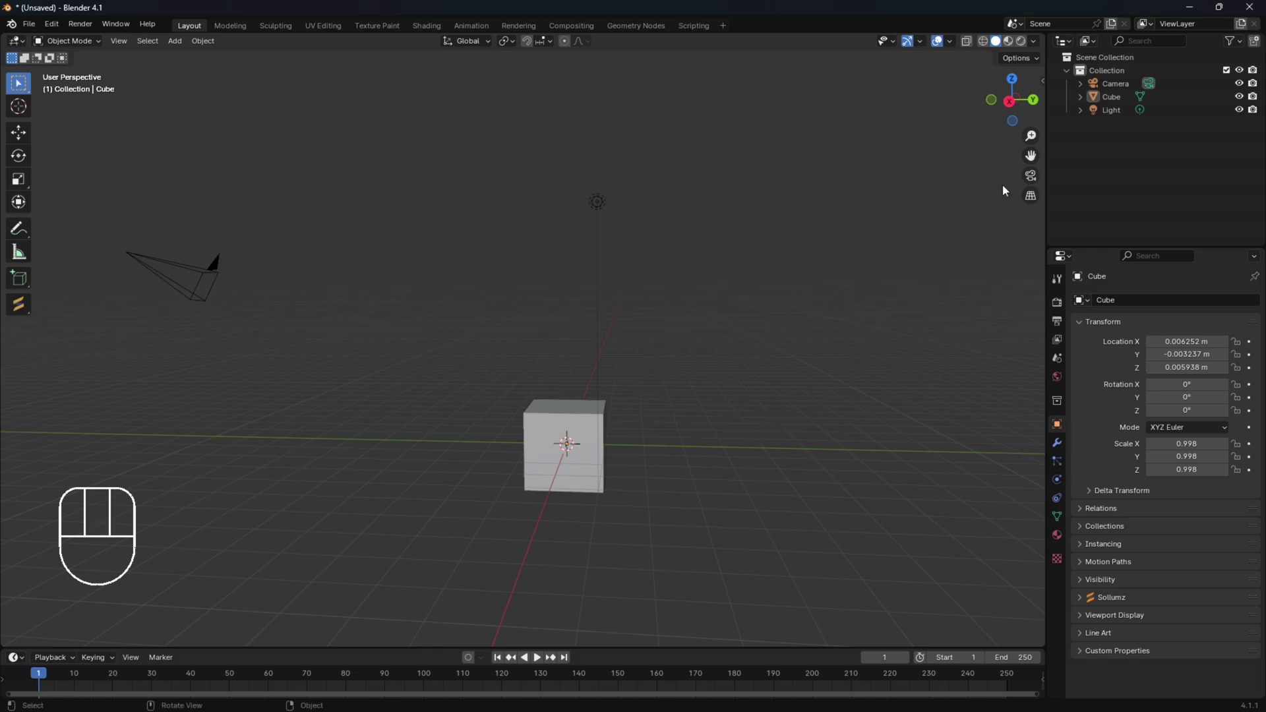
- Pan the view across the scene and orbit around the cube, examining the objects from several sides
left_click_drag(1031, 155, 1156, 170)
left_click_drag(857, 198, 713, 185)
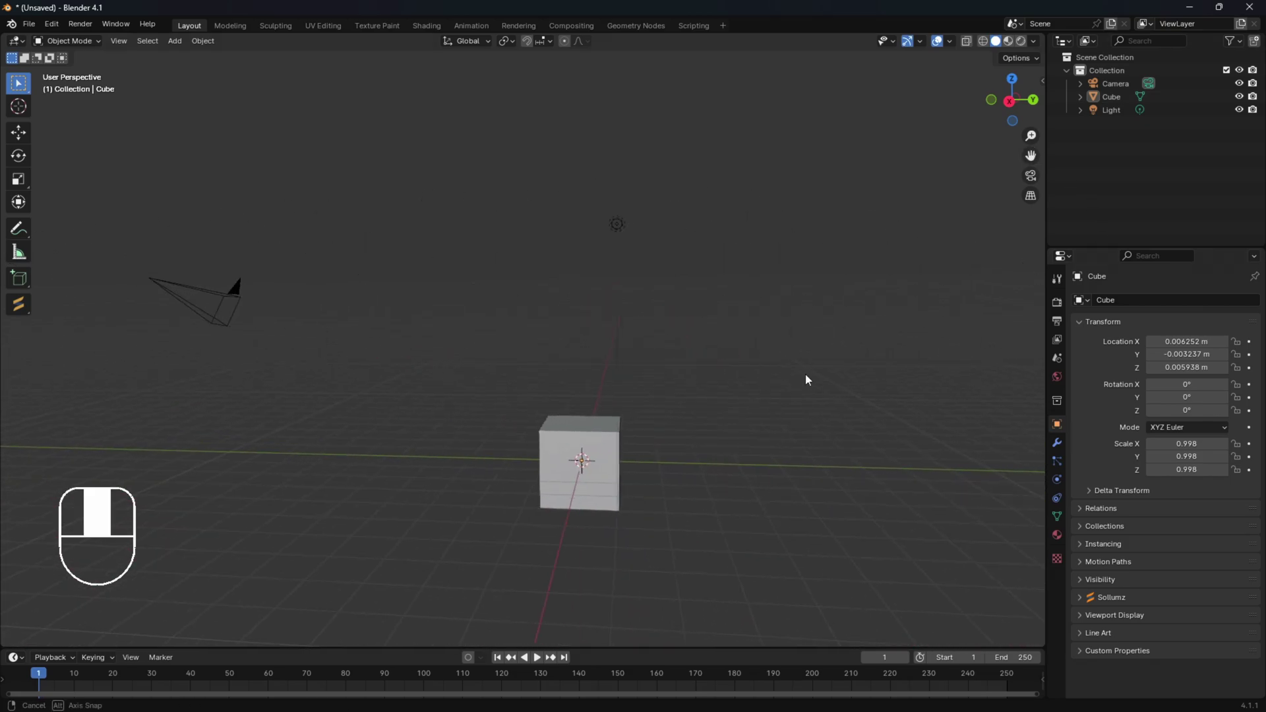
middle_click_drag(803, 374, 670, 361)
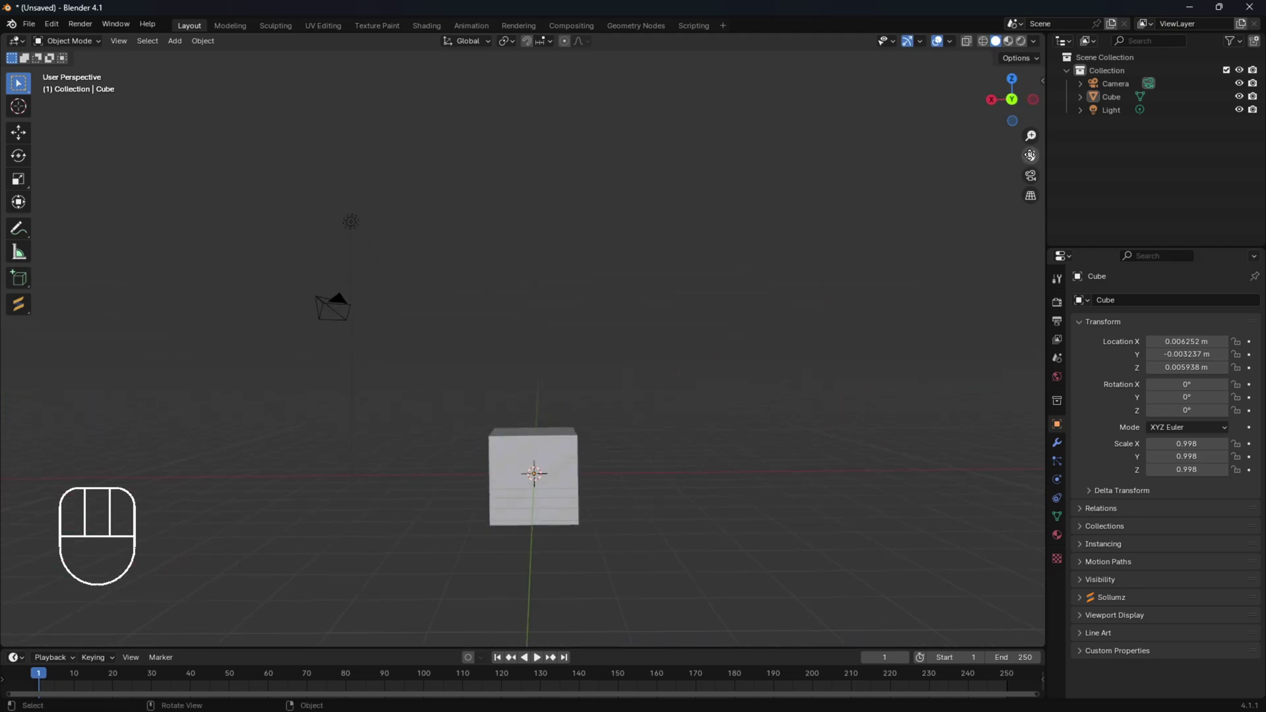
left_click_drag(1030, 156, 970, 220)
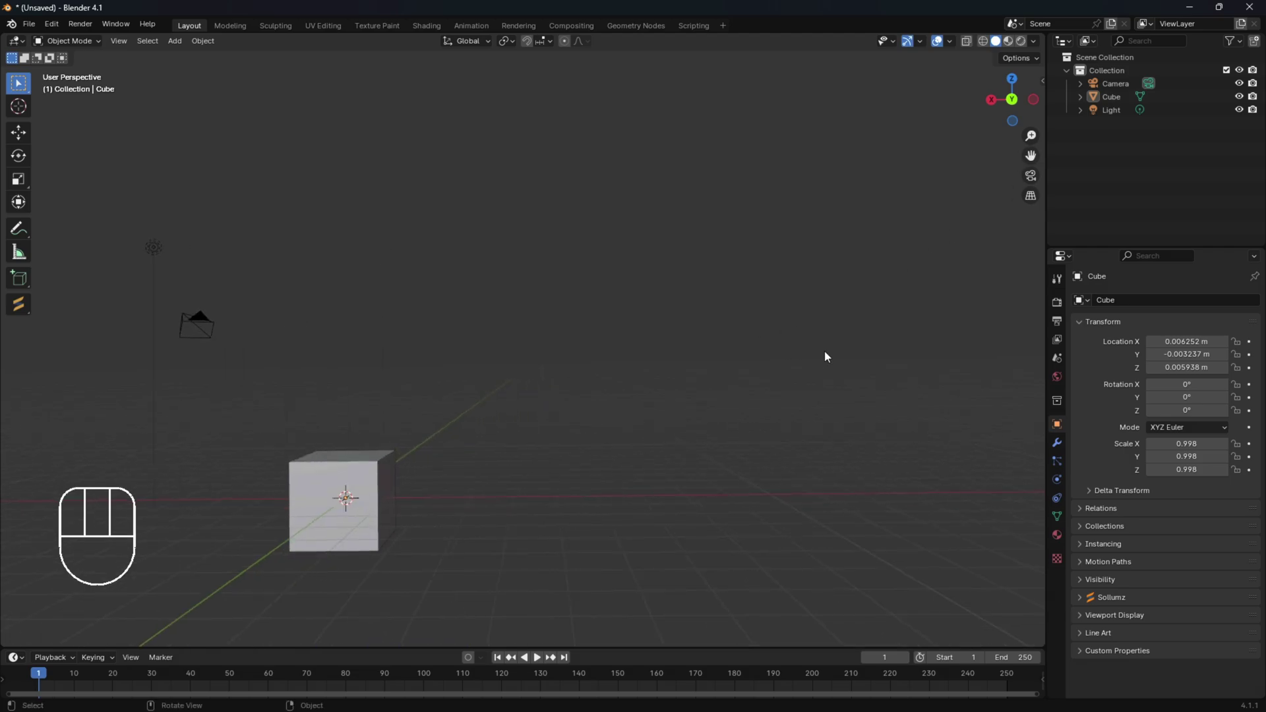
middle_click_drag(824, 357, 811, 237)
left_click_drag(1031, 156, 1038, 161)
middle_click_drag(589, 364, 626, 374)
middle_click_drag(521, 370, 760, 390, "shift")
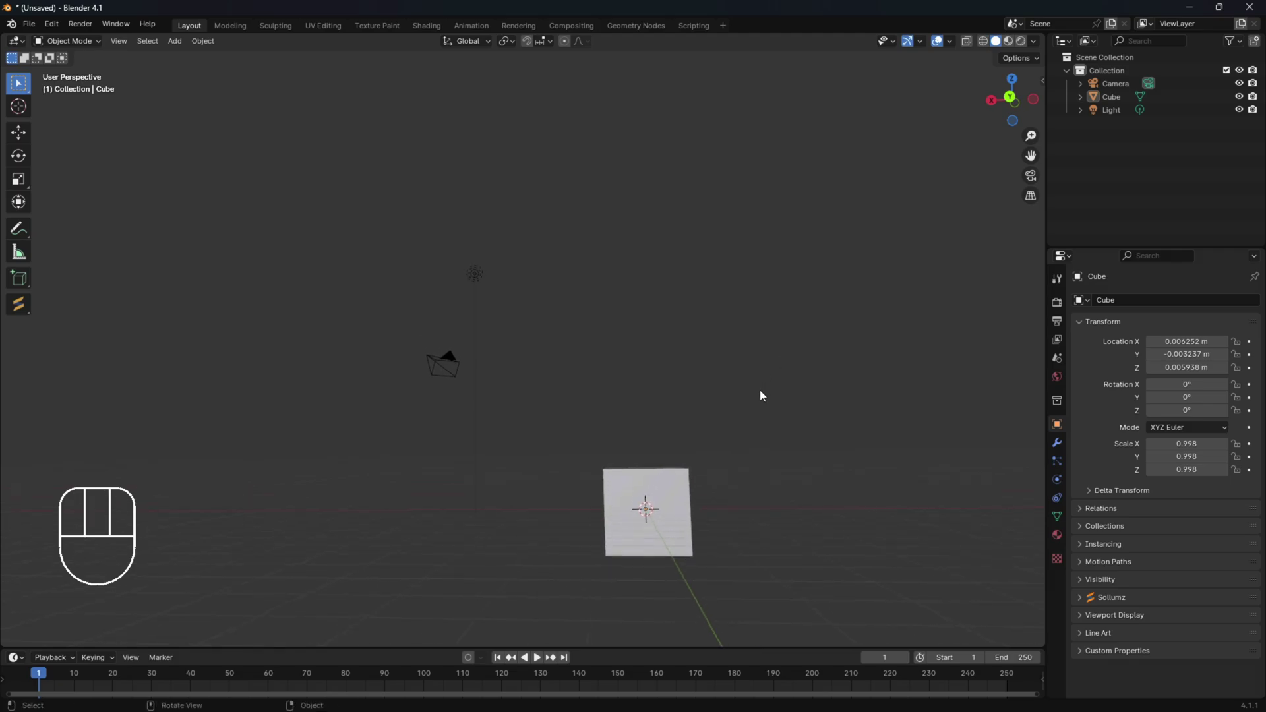
middle_click_drag(823, 490, 664, 419)
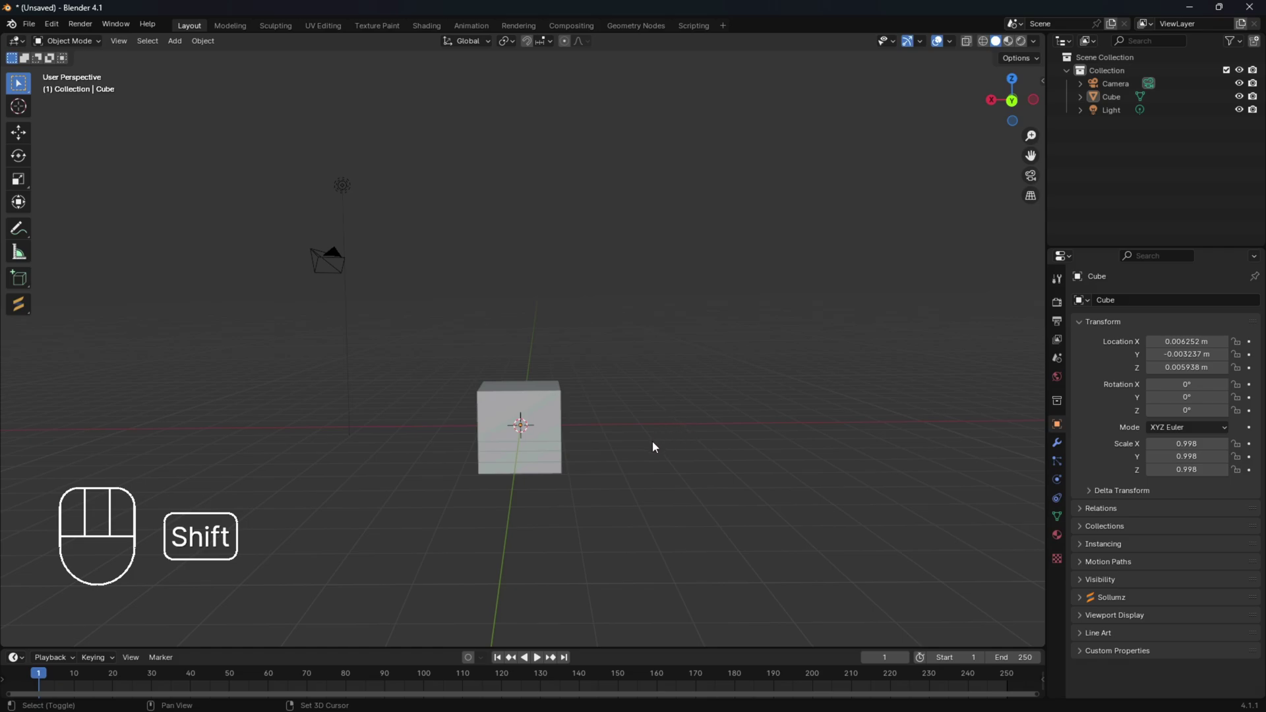
middle_click_drag(651, 439, 810, 383, "shift")
- Examine the cube's faces up close by zooming in and panning the view across them
scroll(491, 402, "up", 3)
scroll(528, 410, "up", 3)
middle_click_drag(527, 410, 472, 410, "shift")
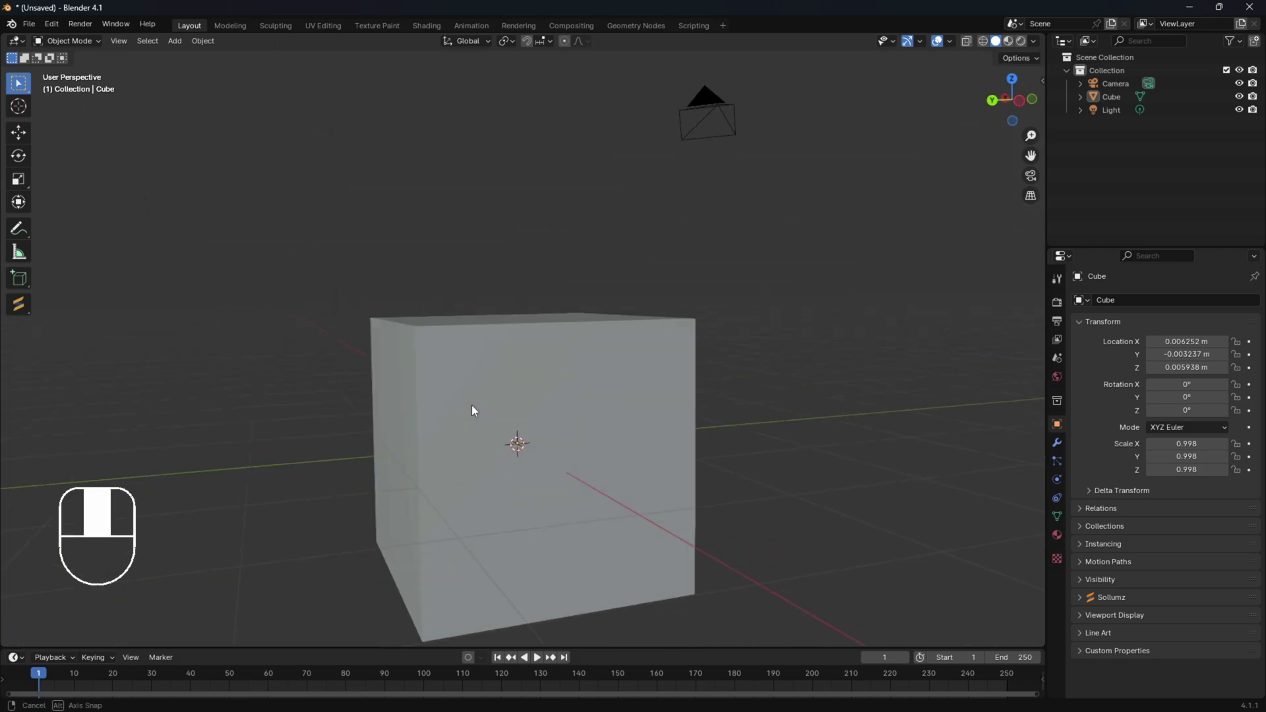
scroll(548, 409, "down", 3)
scroll(550, 412, "up", 7)
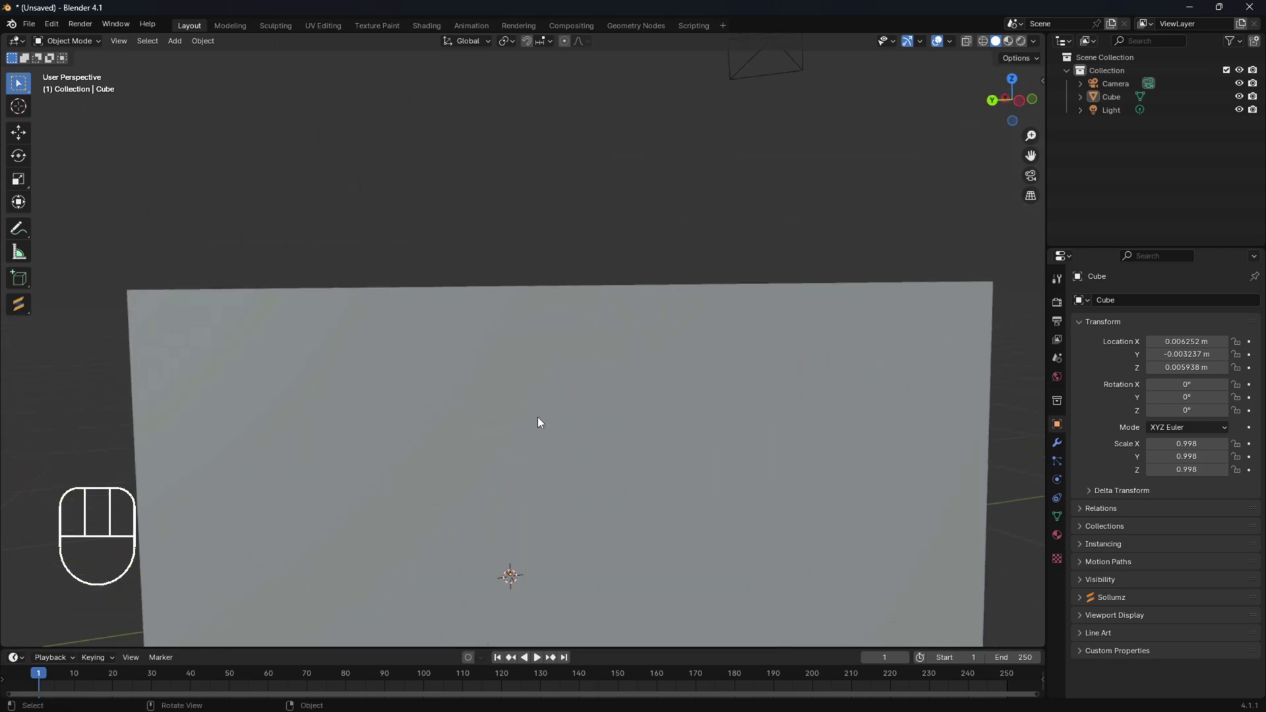
middle_click_drag(719, 409, 851, 406, "shift")
middle_click_drag(579, 382, 633, 382, "shift")
middle_click_drag(316, 382, 422, 382, "shift")
middle_click_drag(835, 383, 475, 370, "shift")
middle_click_drag(613, 370, 413, 369, "shift")
scroll(611, 373, "down", 6)
middle_click_drag(611, 372, 745, 390)
middle_click_drag(462, 381, 2, 371, "shift")
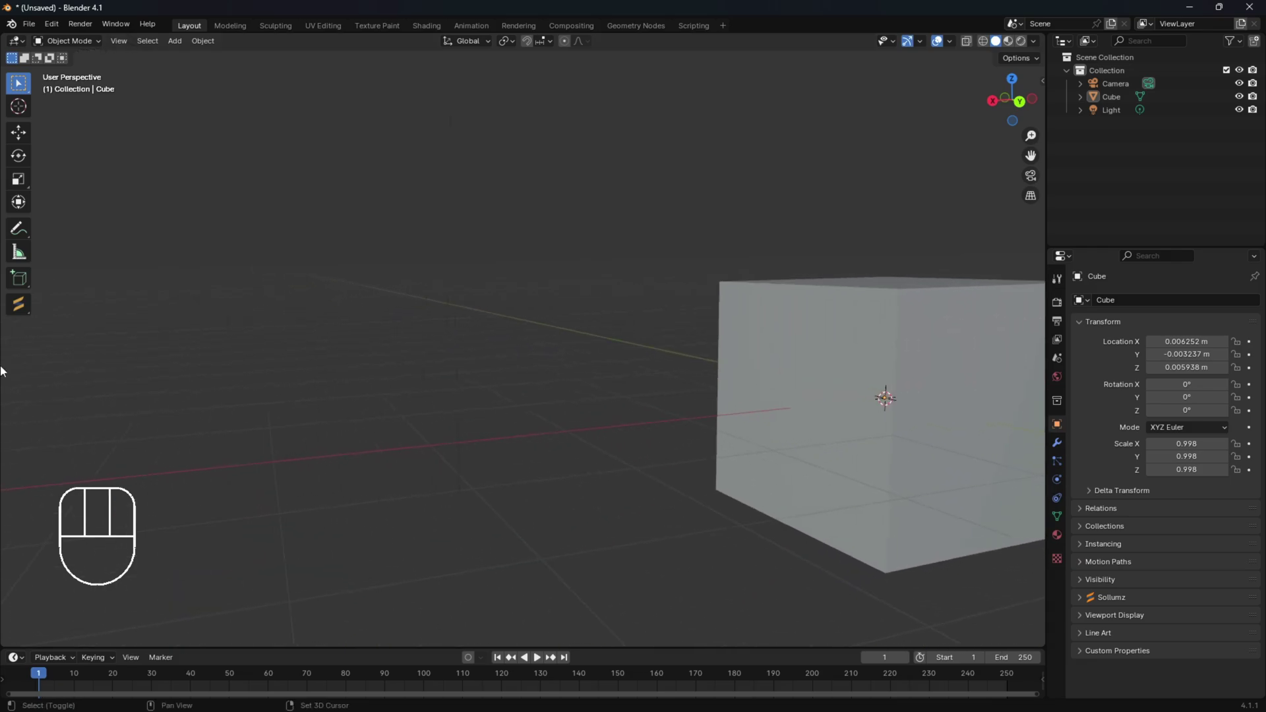
- Practise combining orbiting, zooming and panning to inspect the cube from near and far
middle_click_drag(650, 373, 408, 367)
scroll(434, 342, "up", 4)
scroll(413, 368, "down", 5)
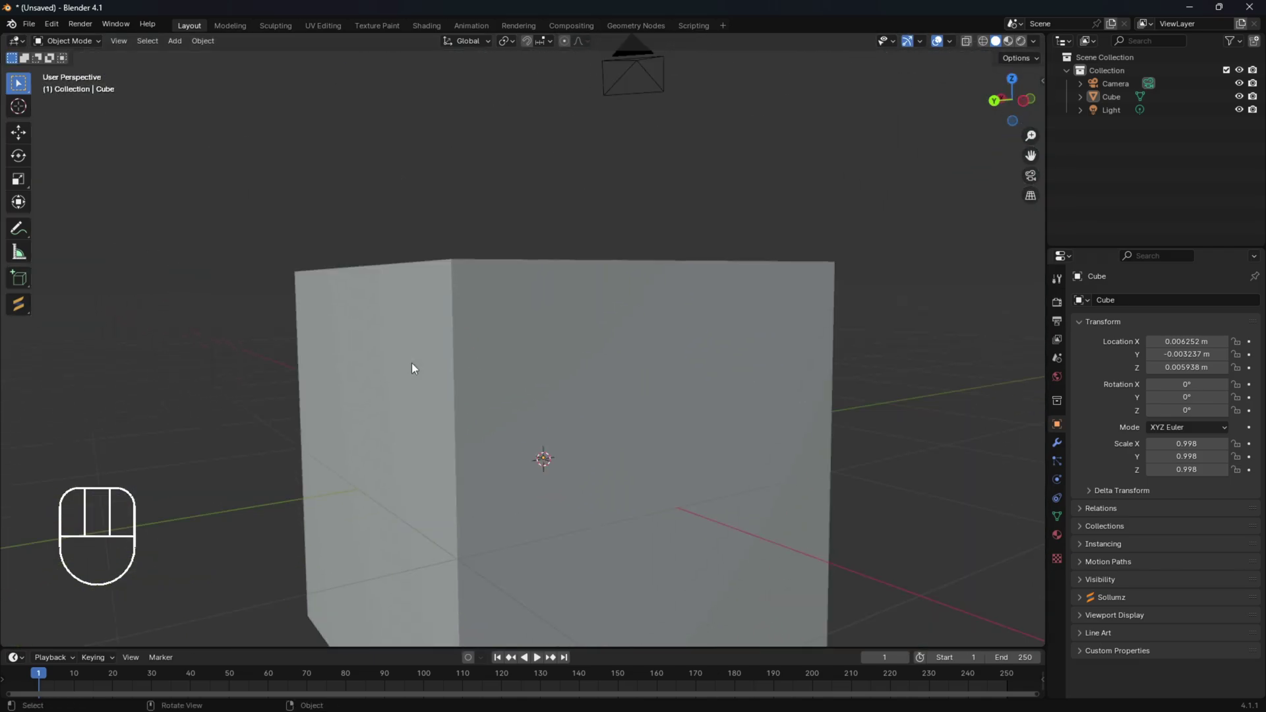
scroll(414, 368, "up", 3)
scroll(414, 376, "down", 2)
scroll(413, 375, "up", 5)
mouse_move(391, 376)
middle_mouse_down("shift")
mouse_move(625, 373)
mouse_move(82, 353)
mouse_move(192, 339)
mouse_move(562, 350)
mouse_move(492, 387)
mouse_move(475, 379)
mouse_move(692, 376)
mouse_move(141, 351)
mouse_move(461, 334)
mouse_move(544, 348)
mouse_move(452, 350)
mouse_move(517, 356)
mouse_move(582, 353)
mouse_move(387, 334)
mouse_move(607, 343)
mouse_move(727, 339)
mouse_move(562, 327)
mouse_move(869, 327)
mouse_move(773, 337)
mouse_move(678, 320)
mouse_move(580, 342)
mouse_move(606, 340)
mouse_move(568, 328)
mouse_move(631, 386)
mouse_move(231, 340)
mouse_move(437, 350)
mouse_move(404, 357)
middle_mouse_up("shift")
scroll(578, 333, "down", 3)
scroll(579, 332, "down", 2)
scroll(678, 319, "up", 4)
scroll(555, 374, "down", 8)
scroll(413, 356, "up", 4)
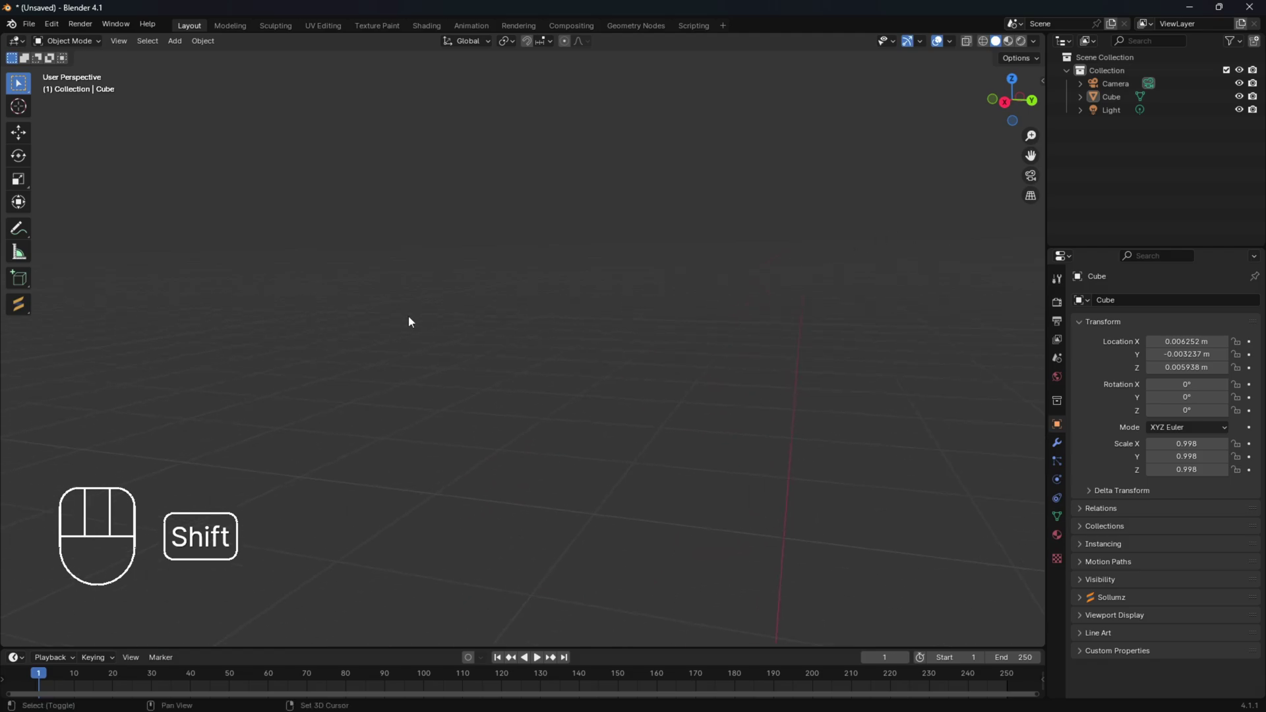
middle_click_drag(664, 254, 571, 311)
scroll(567, 306, "up", 6)
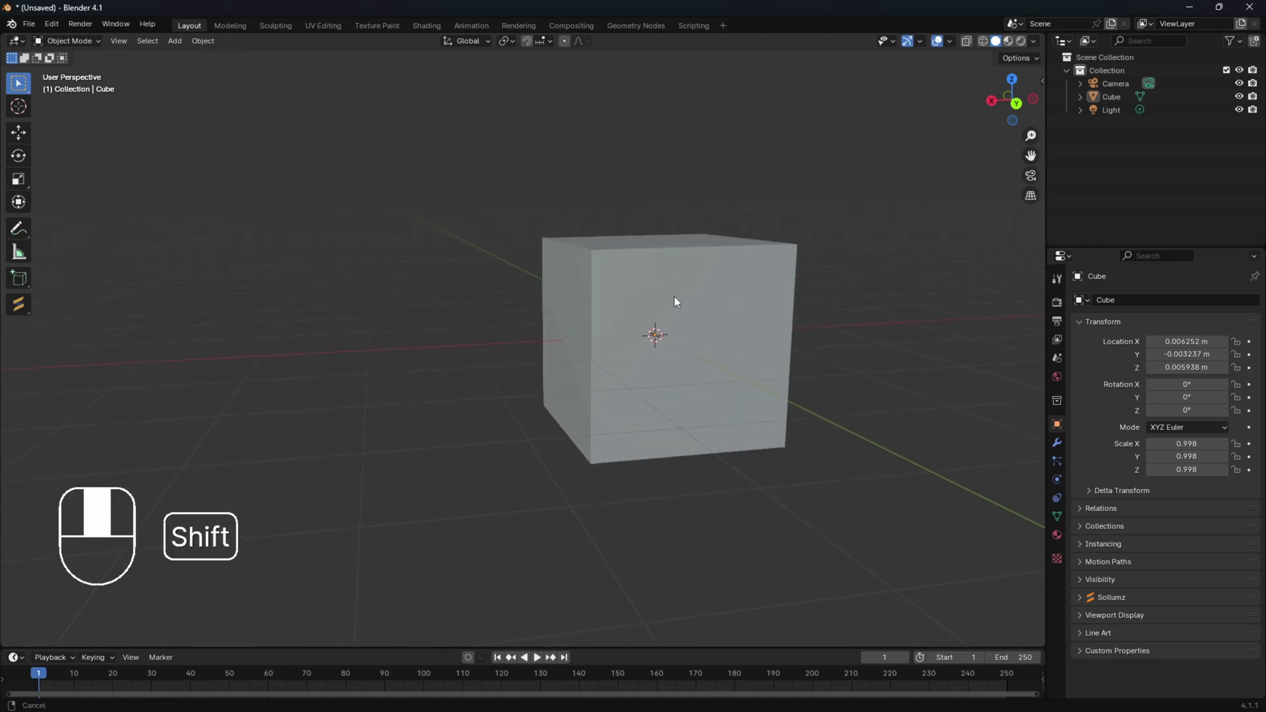
middle_click_drag(679, 302, 579, 298, "shift")
scroll(699, 297, "up", 3)
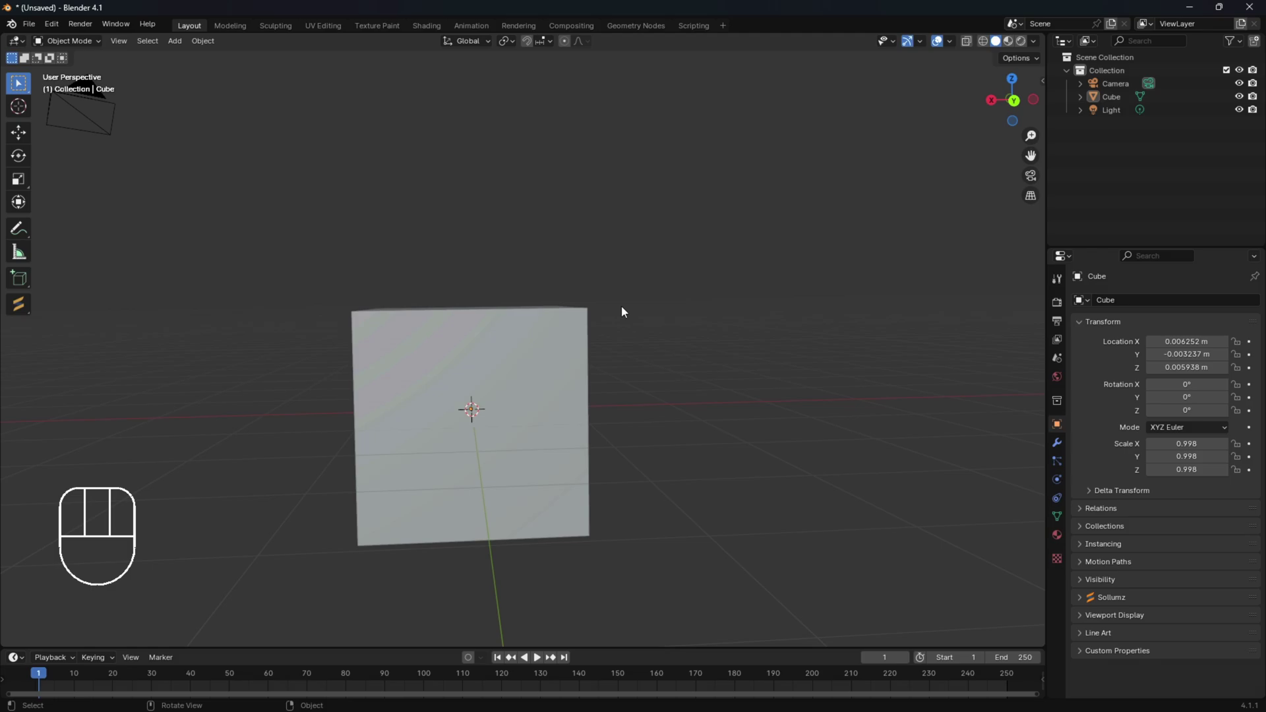
- Select the cube, camera and light one at a time in the viewport, repeating the cycle and ending with the cube
scroll(627, 249, "down", 5)
middle_click_drag(622, 260, 350, 326)
left_click(509, 331)
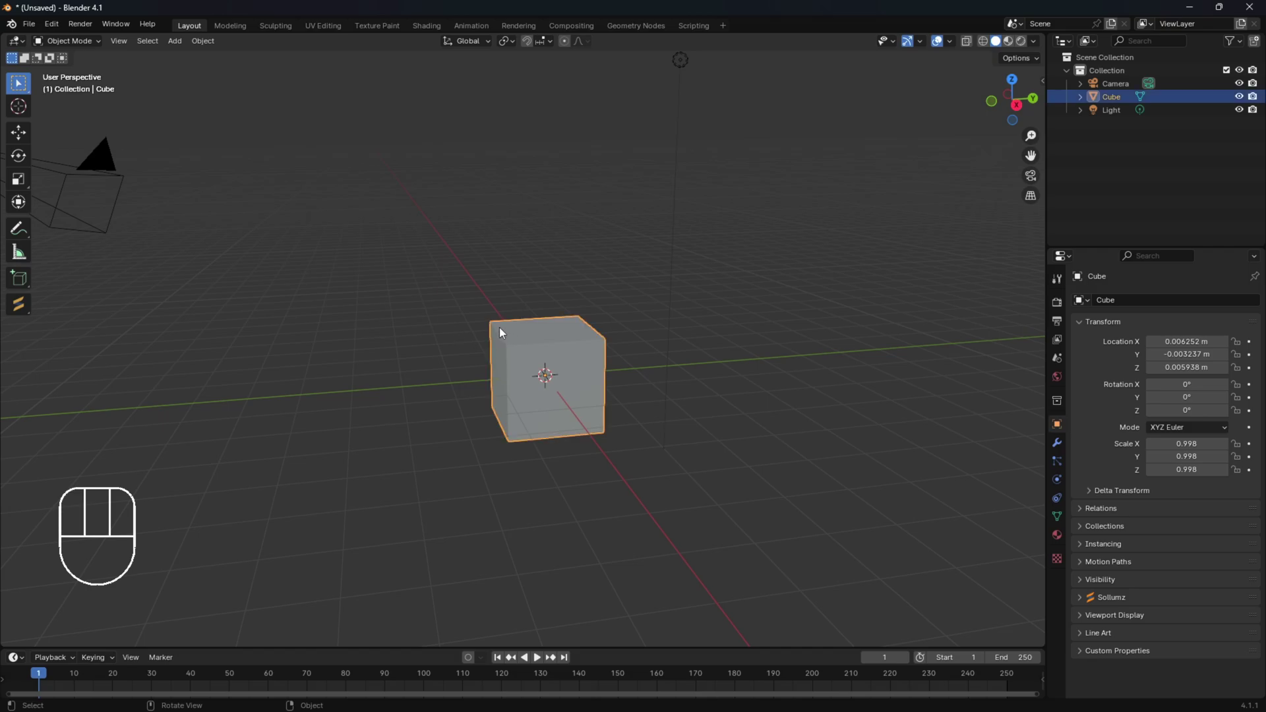
scroll(500, 327, "down", 2)
left_click(238, 241)
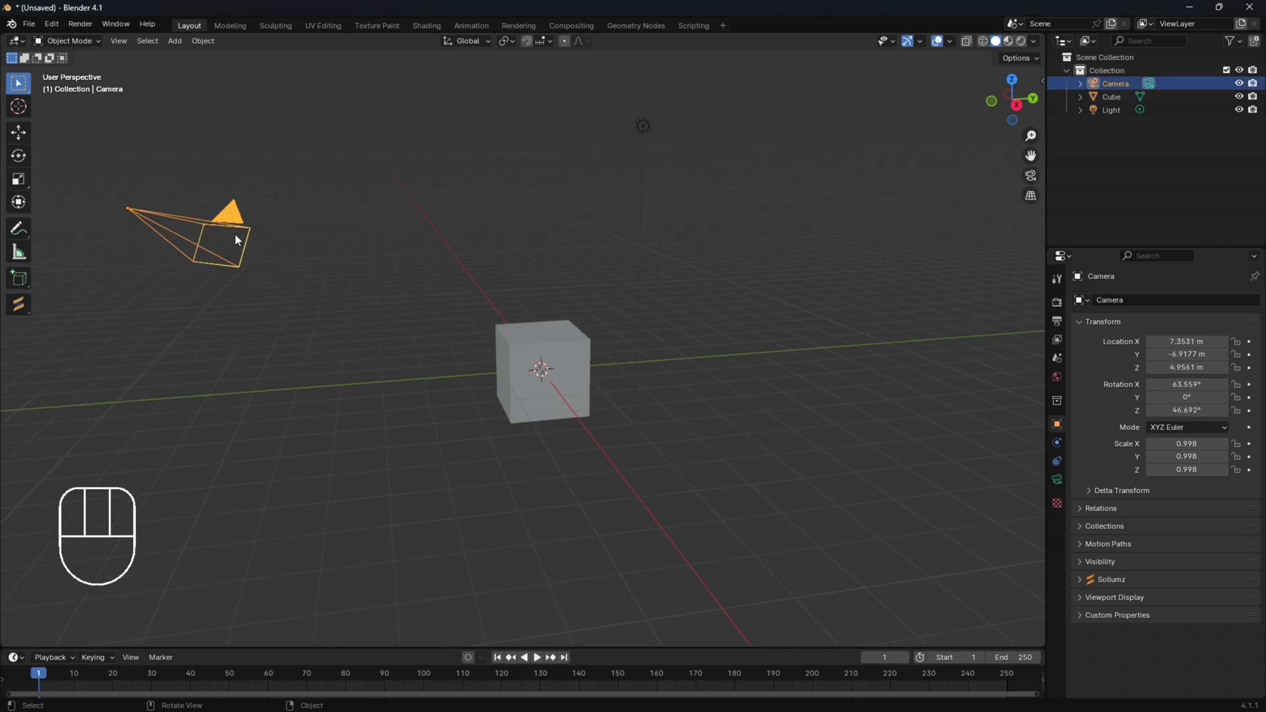
left_click(643, 129)
left_click(564, 337)
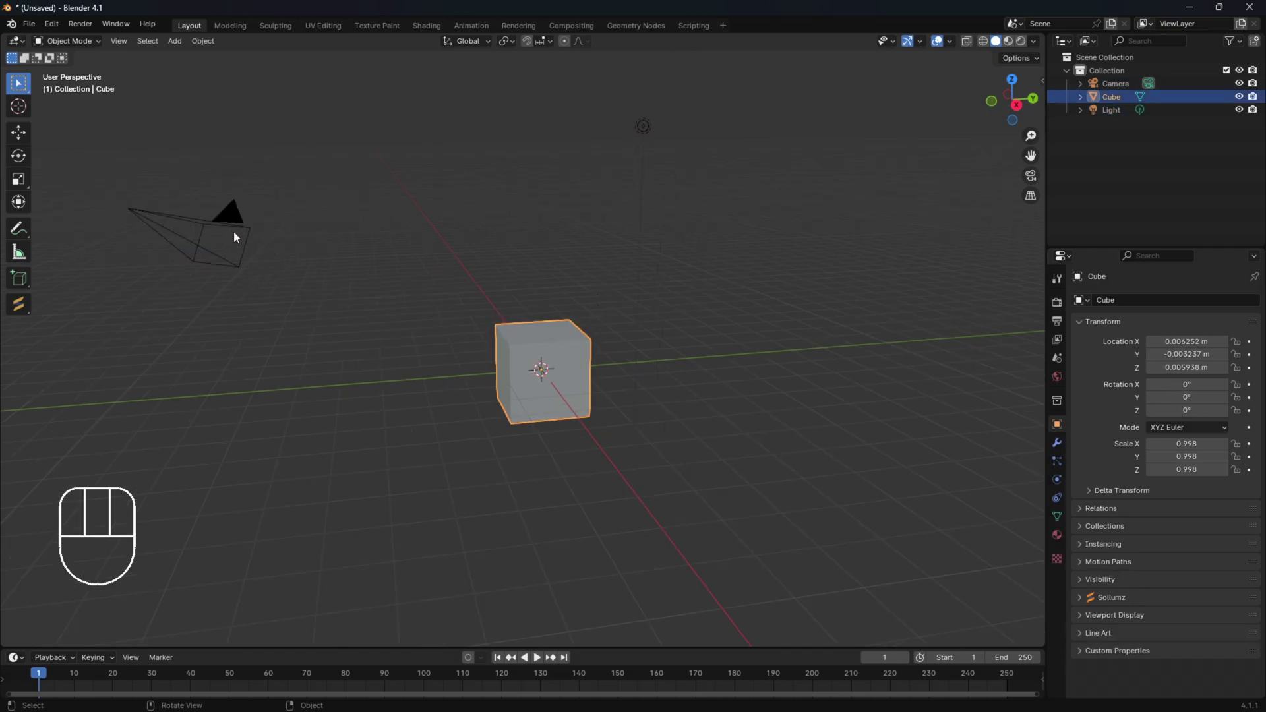
left_click(235, 237)
left_click(643, 128)
left_click(562, 340)
- Cycle the selection through the camera, cube and light using their entries in the scene collection, ending with the light
left_click(1121, 84)
left_click(1113, 97)
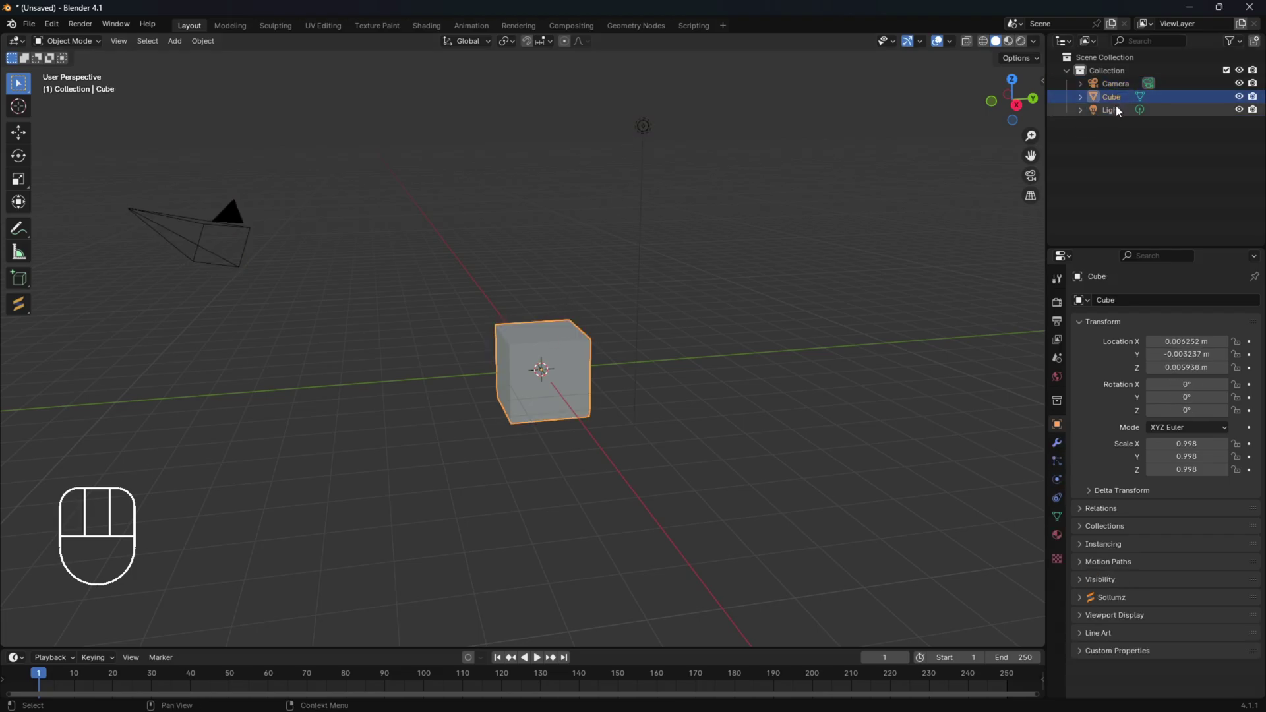
left_click(1114, 110)
left_click(1116, 84)
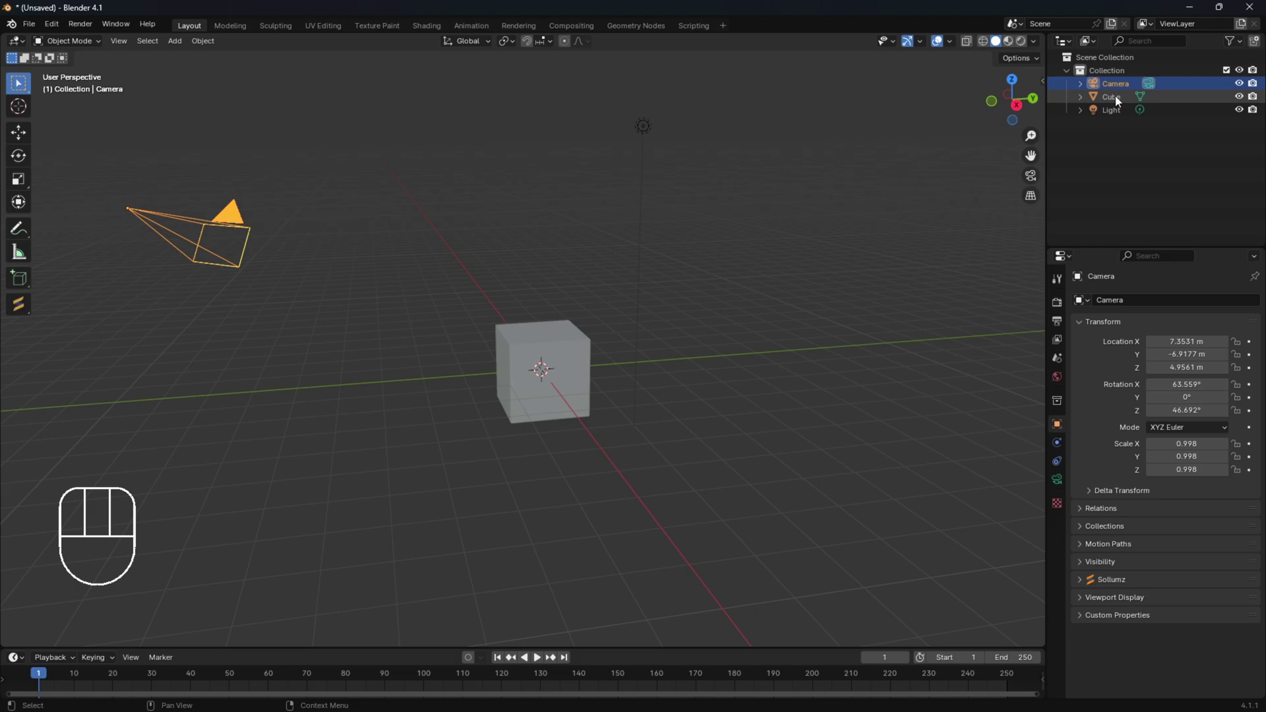
left_click(1113, 97)
left_click(1116, 111)
left_click(1117, 84)
left_click(1115, 97)
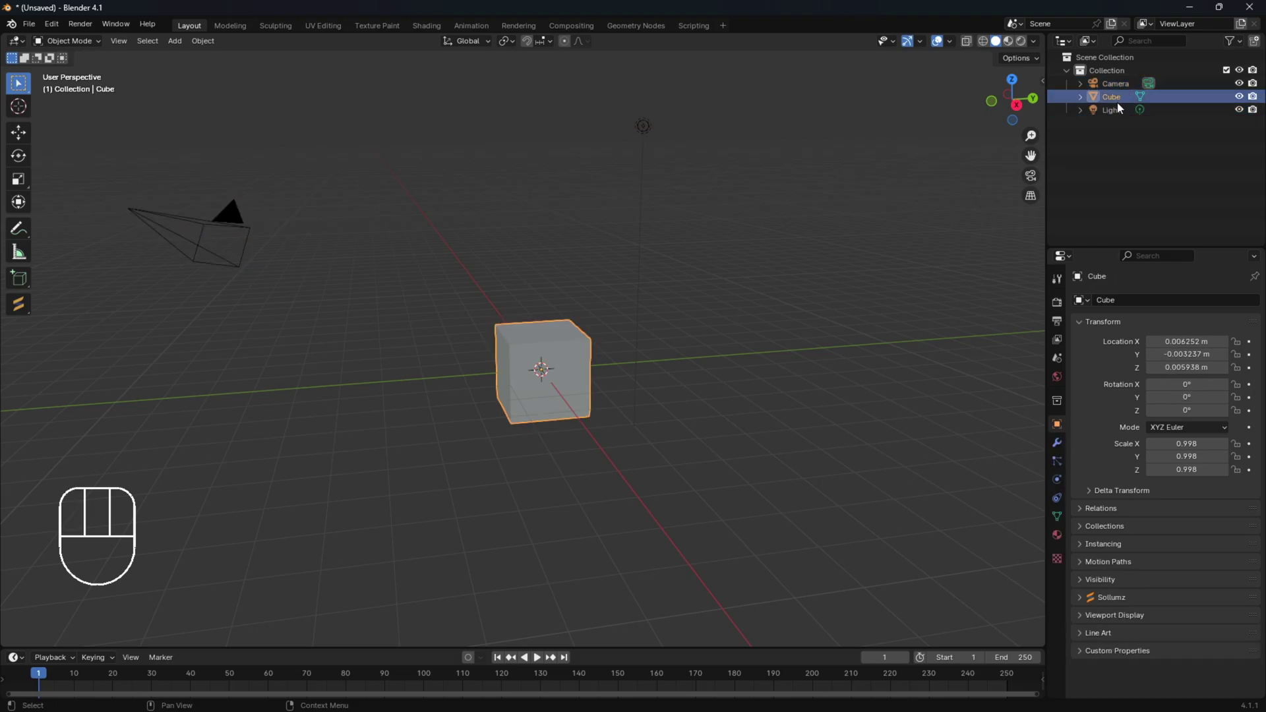
left_click(1116, 110)
left_click(1117, 84)
left_click(1115, 97)
left_click(1116, 110)
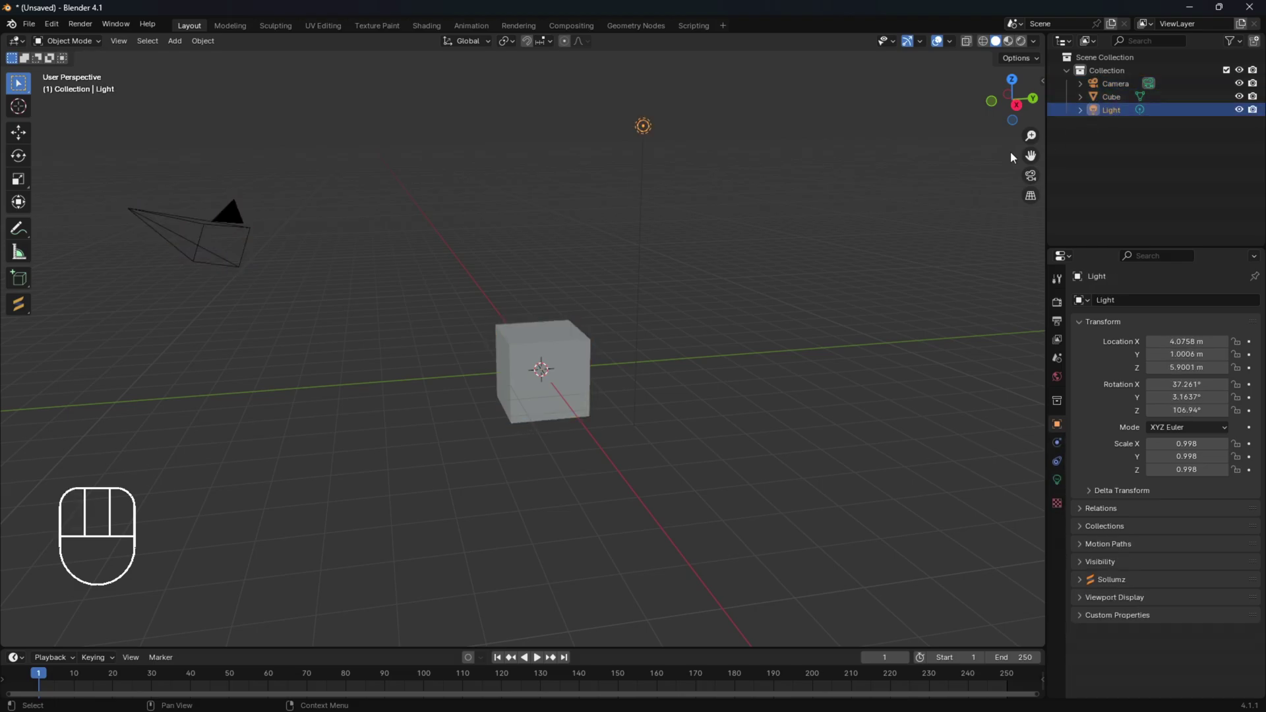
- Select the cube in the viewport and clear the selection
left_click(551, 339)
left_click(710, 327)
middle_click_drag(773, 332, 706, 346)
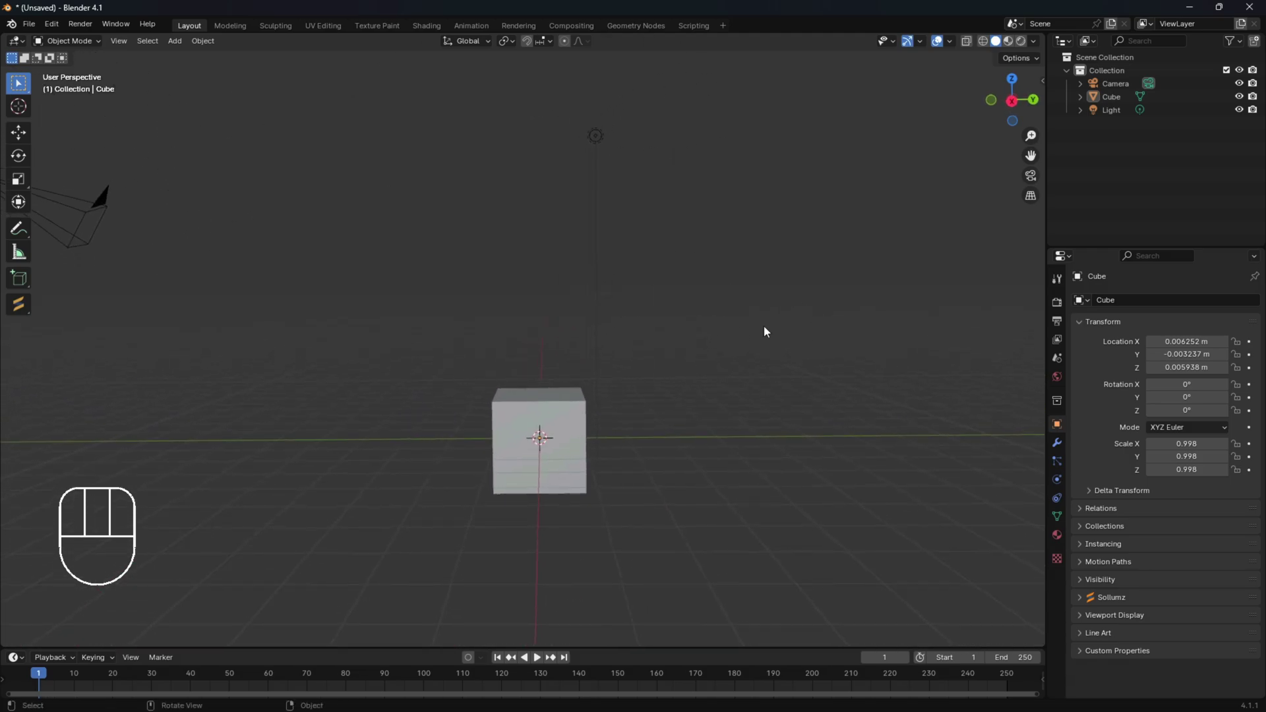
- Select the light, open its context options in the viewport, and dismiss them, leaving the light deselected
left_click(596, 137)
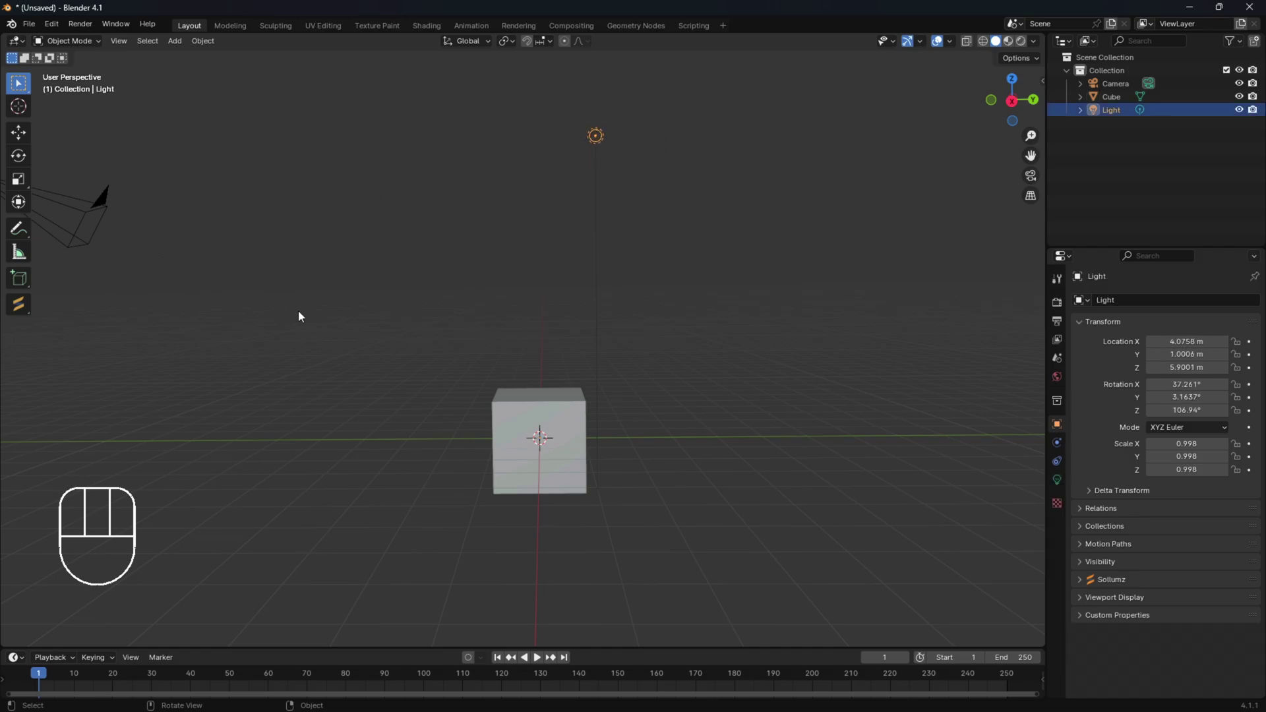
scroll(300, 317, "down", 2)
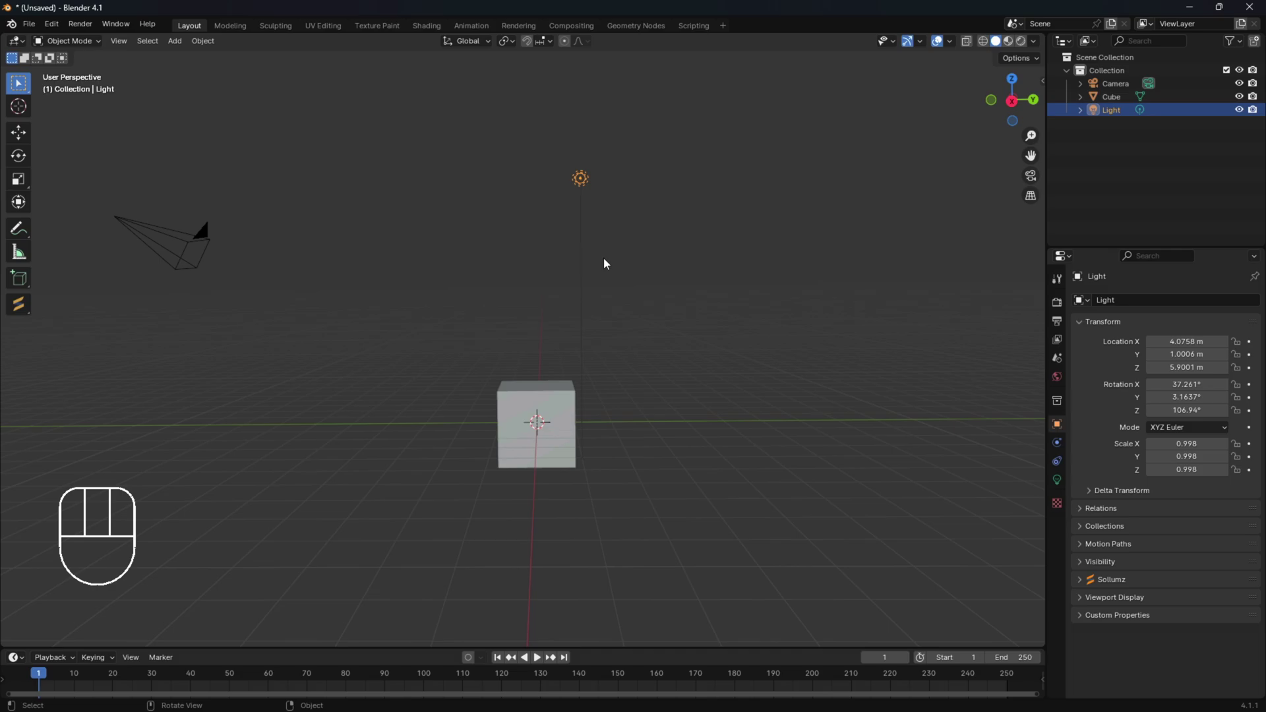
right_click(577, 176)
left_click(636, 213)
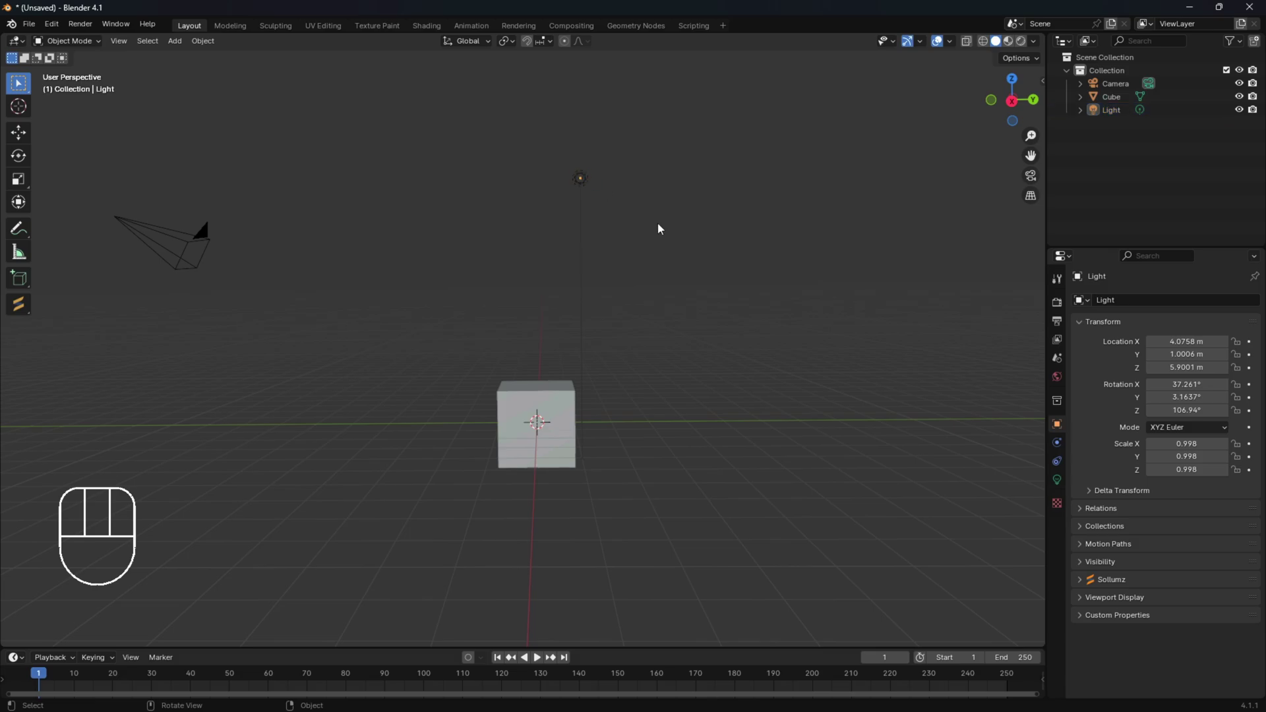
- Delete the light from the viewport and undo the deletion
left_click(581, 180)
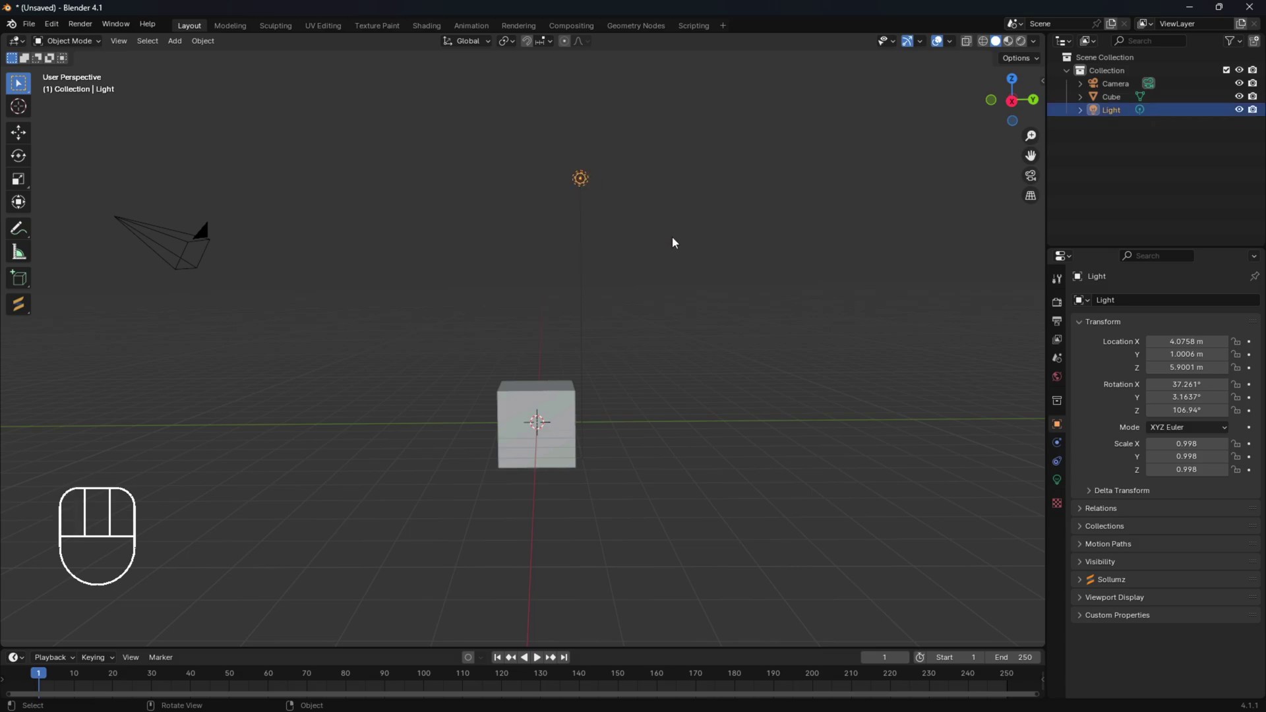
key("x")
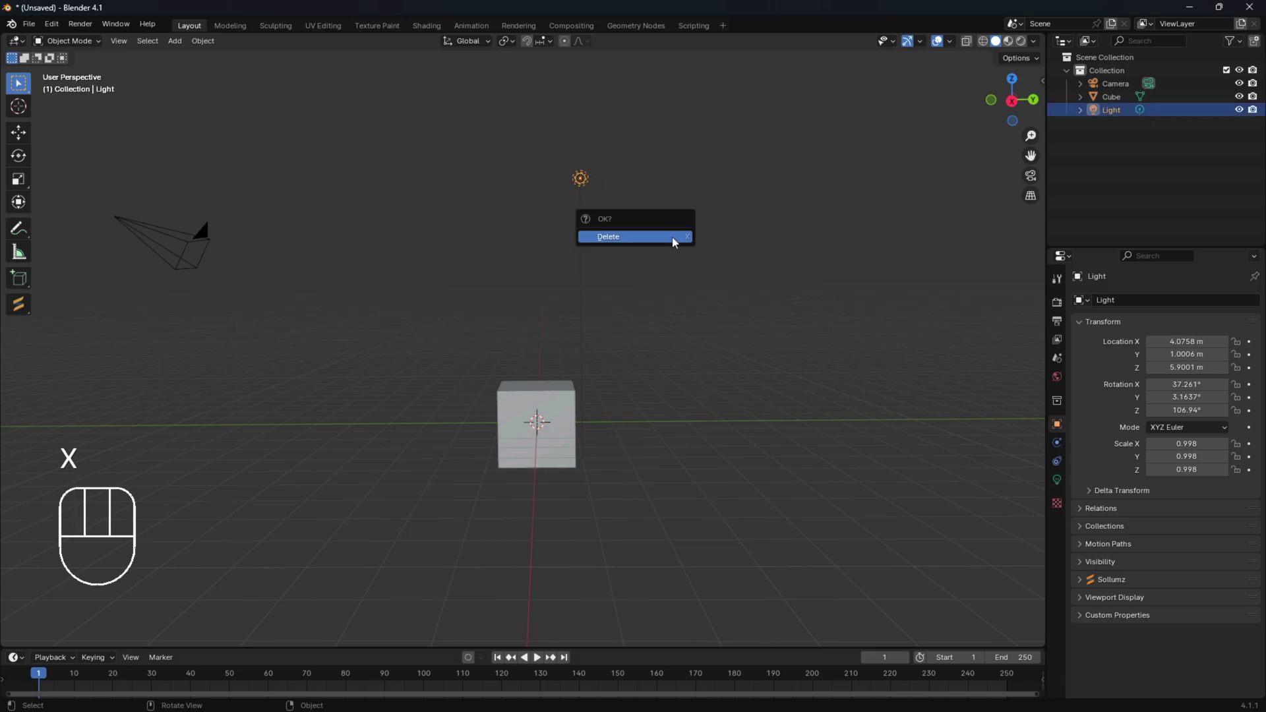
left_click(621, 236)
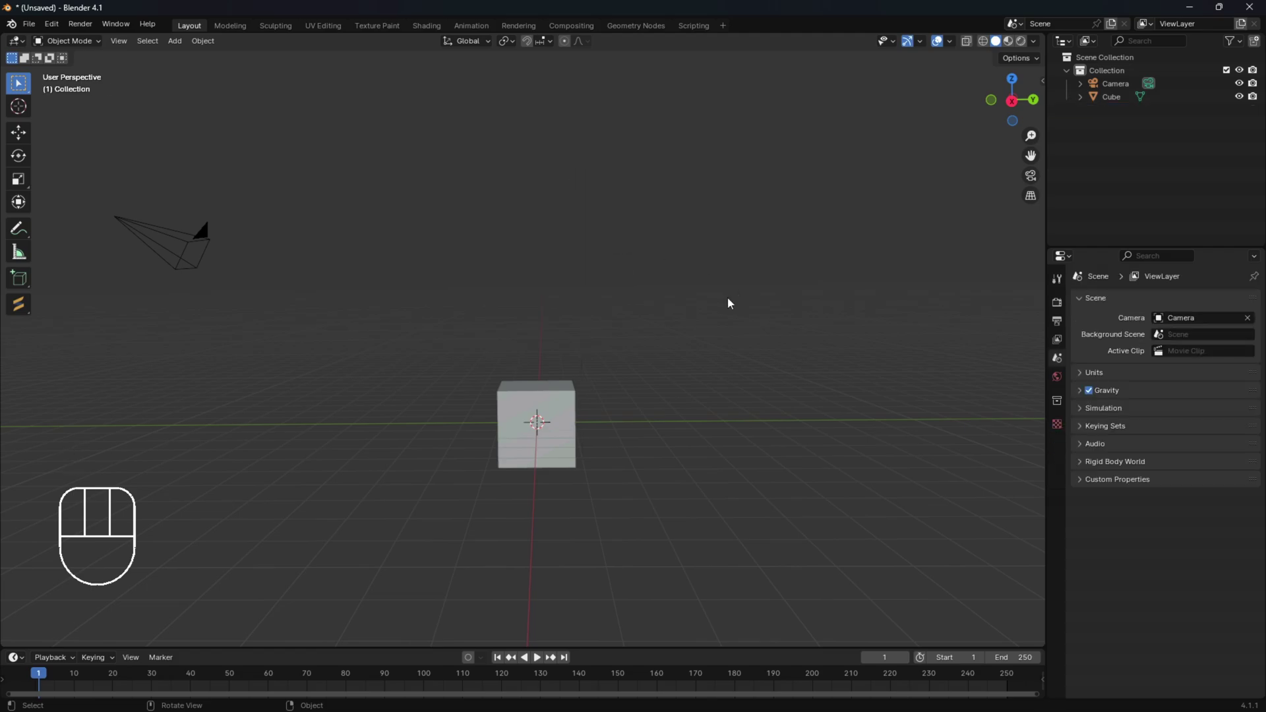
key("ctrl+z")
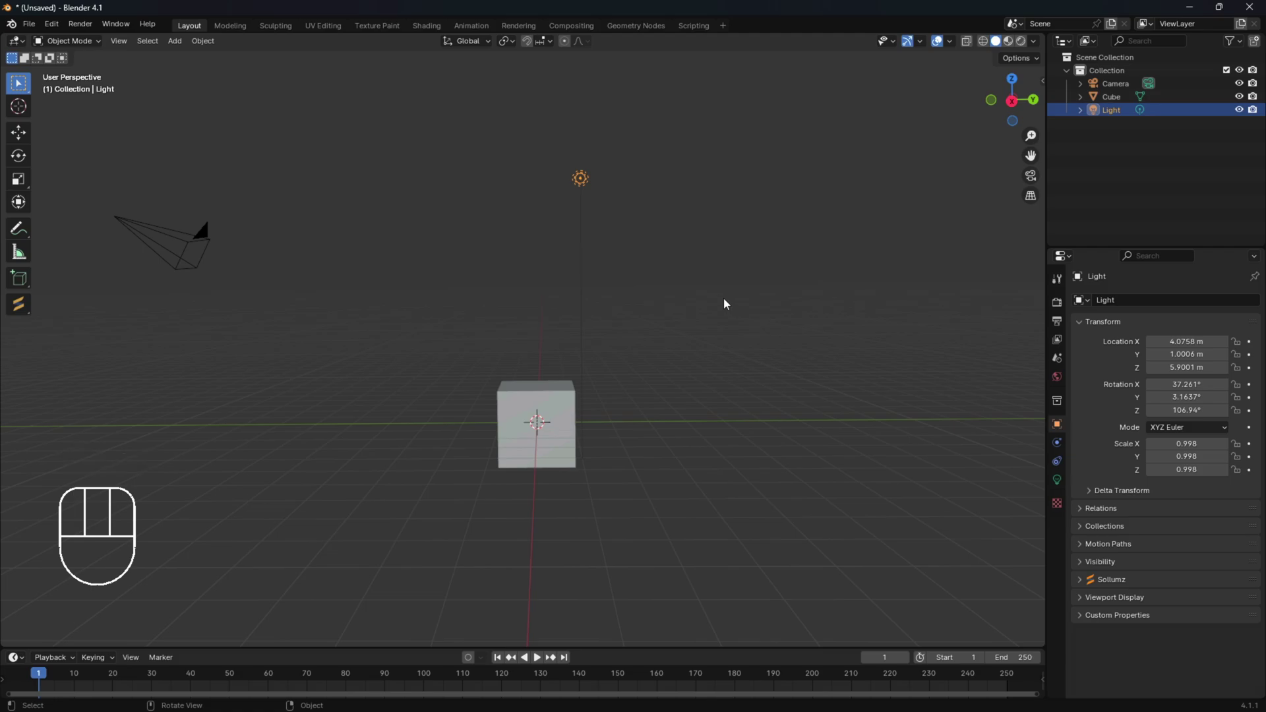
- Delete the light through its entry in the scene collection and select the camera in the viewport
right_click(1116, 111)
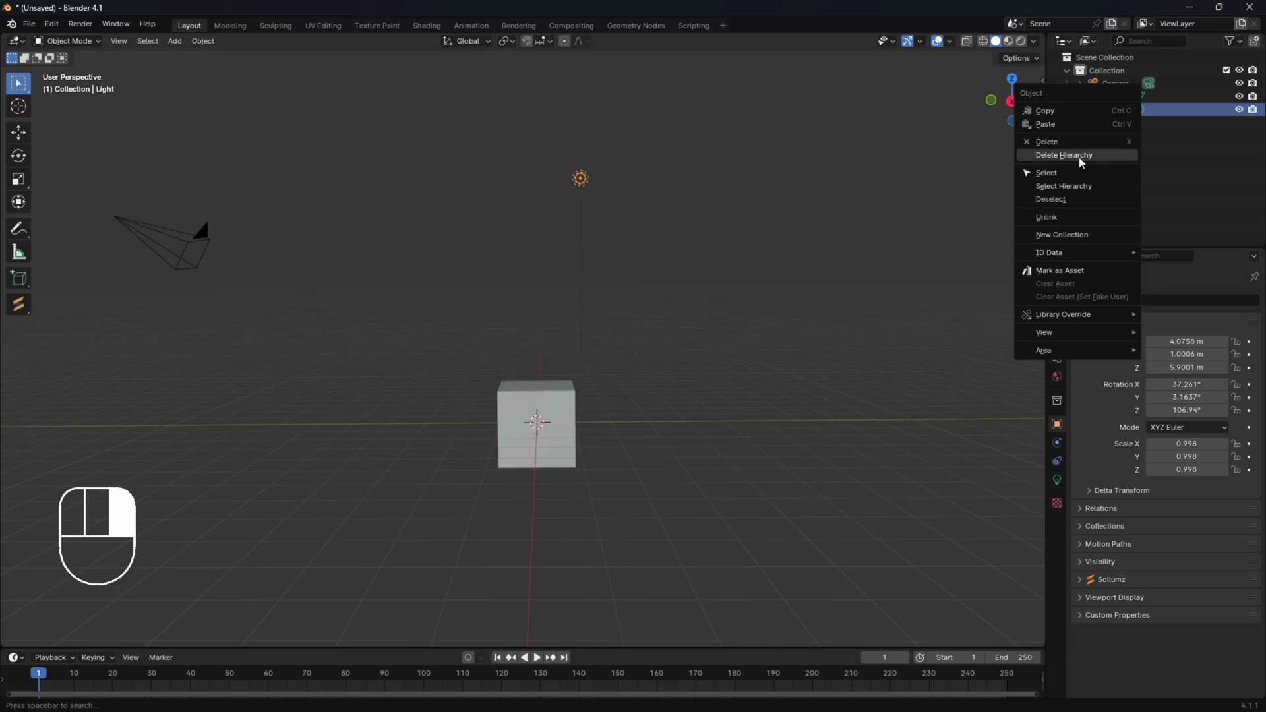
right_click_drag(1081, 162, 1078, 184)
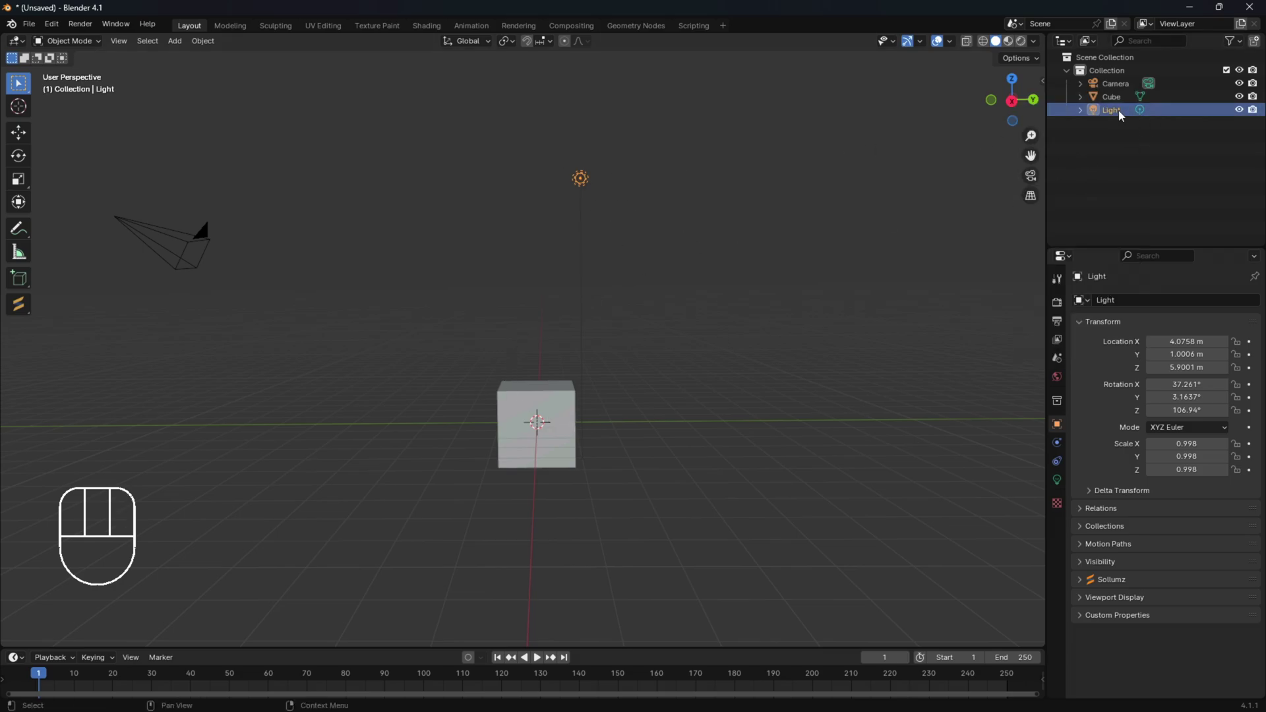
right_click_drag(1118, 110, 1085, 93)
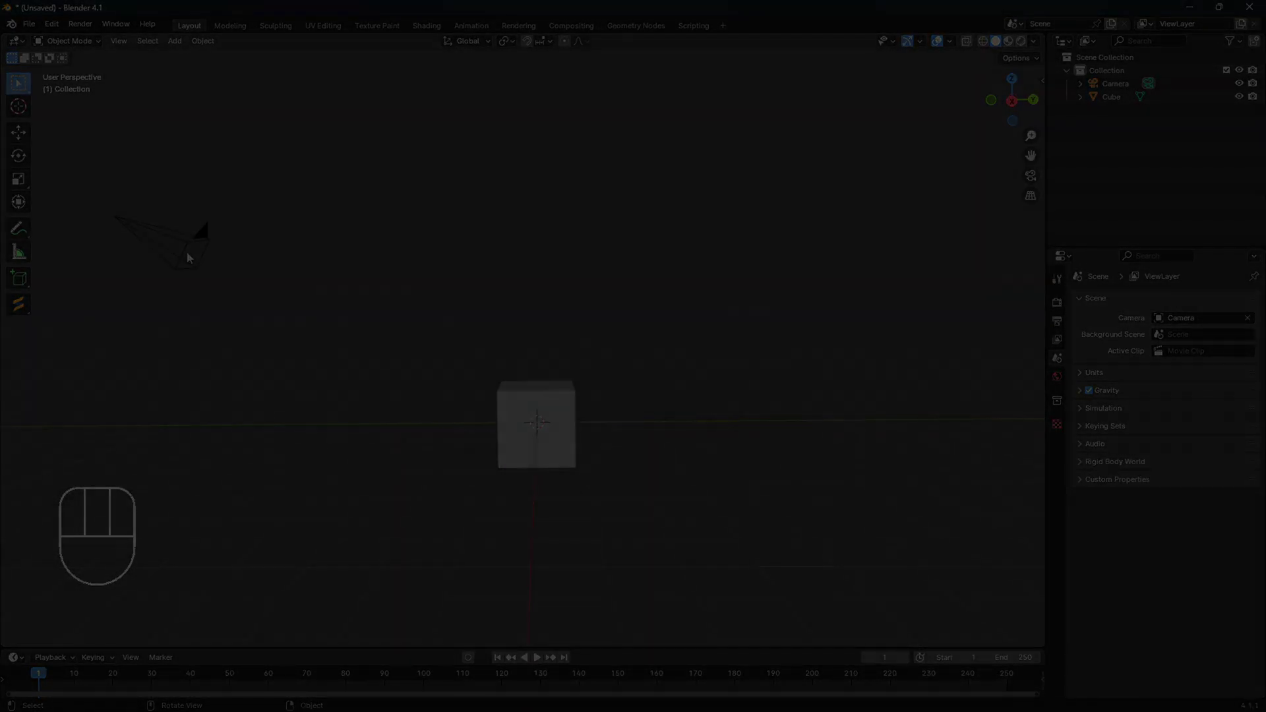
left_click(188, 257)
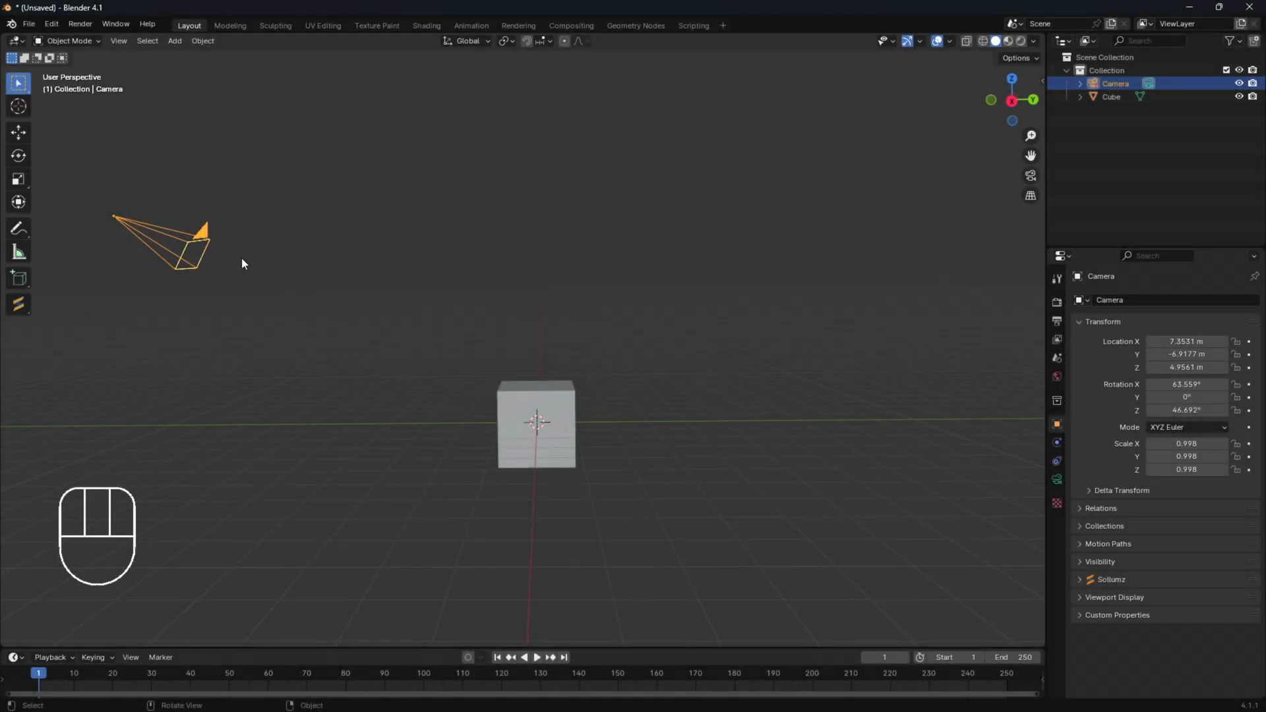
- Delete the camera from the scene
key("x")
left_click(247, 256)
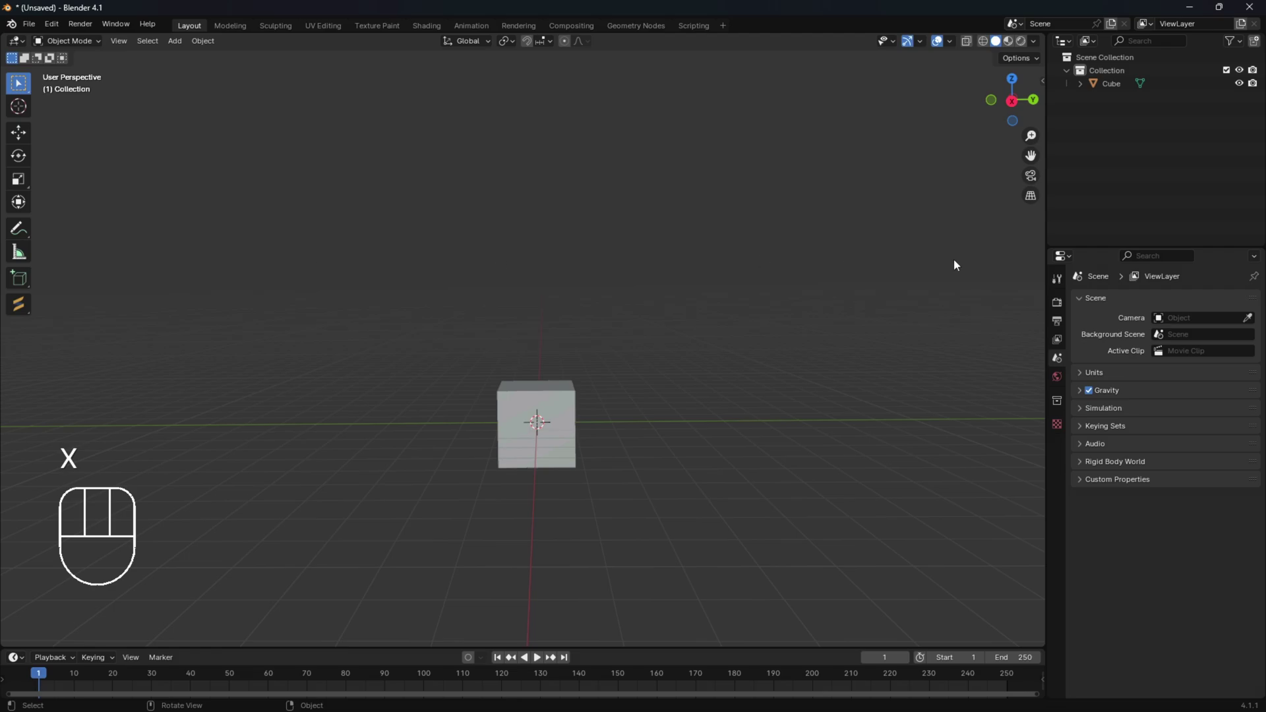
- Activate the Move tool, select the cube and shift it along the X axis to about 0.022 m using its gizmo
middle_click_drag(564, 369, 924, 366)
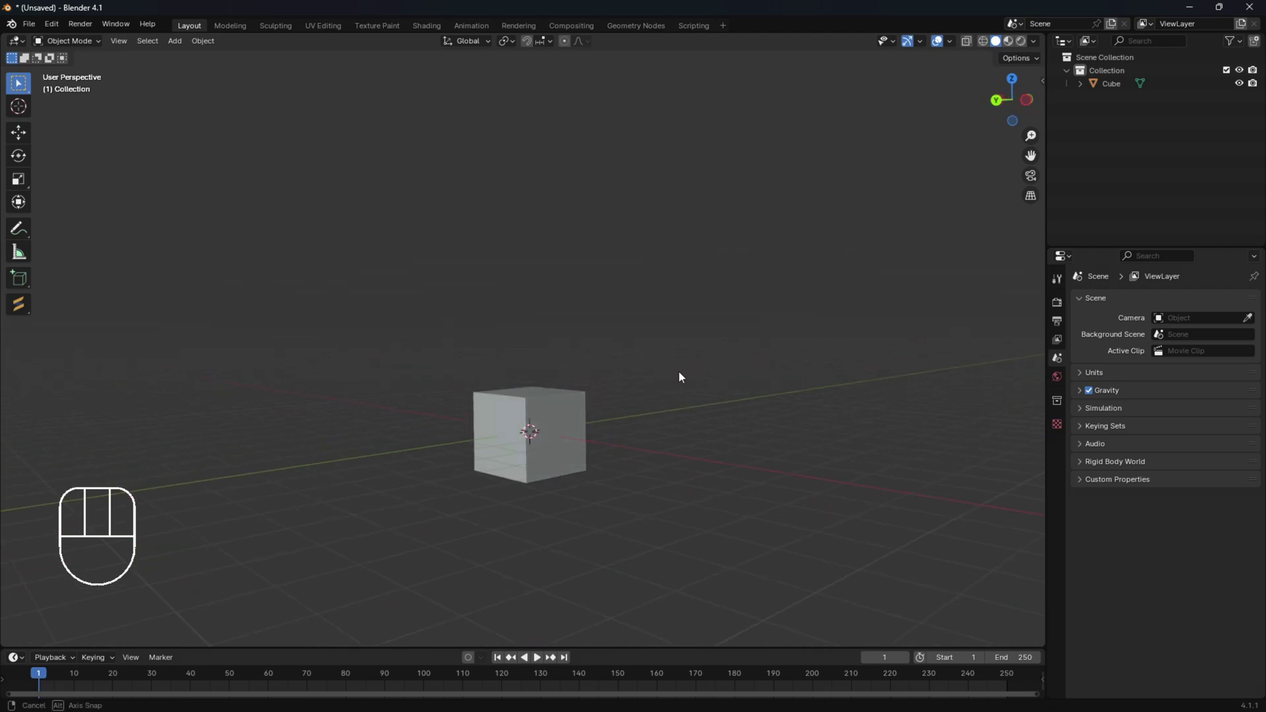
mouse_move(678, 370)
middle_mouse_down()
mouse_move(832, 375)
mouse_move(660, 366)
middle_mouse_up()
middle_click_drag(548, 367, 679, 361)
scroll(653, 360, "up", 4)
middle_click_drag(583, 369, 711, 314, "shift")
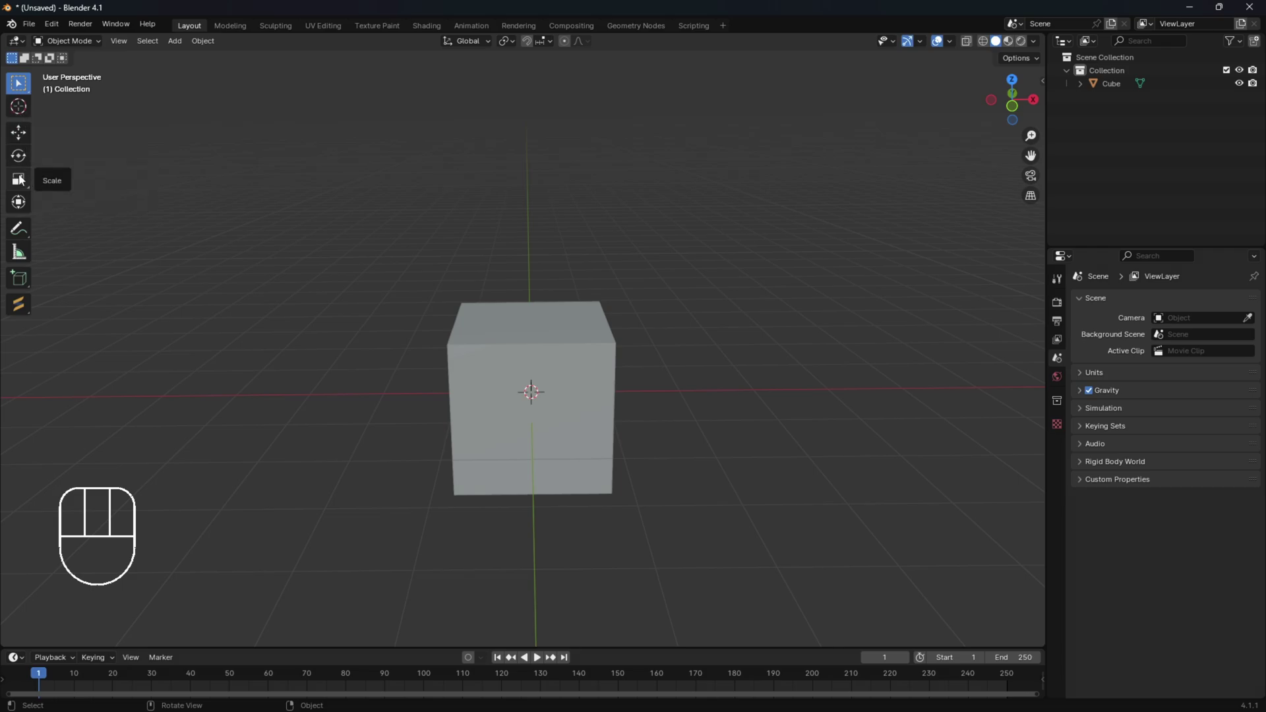
left_click(24, 134)
left_click(495, 335)
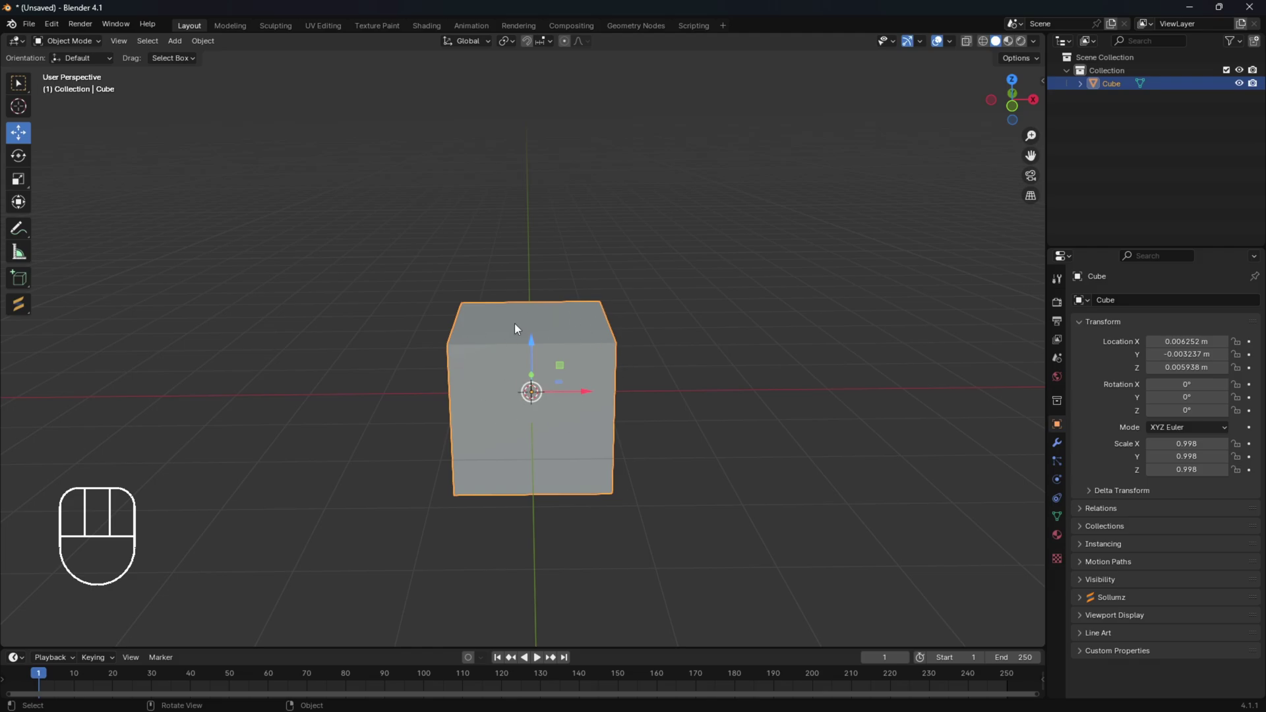
left_click(17, 136)
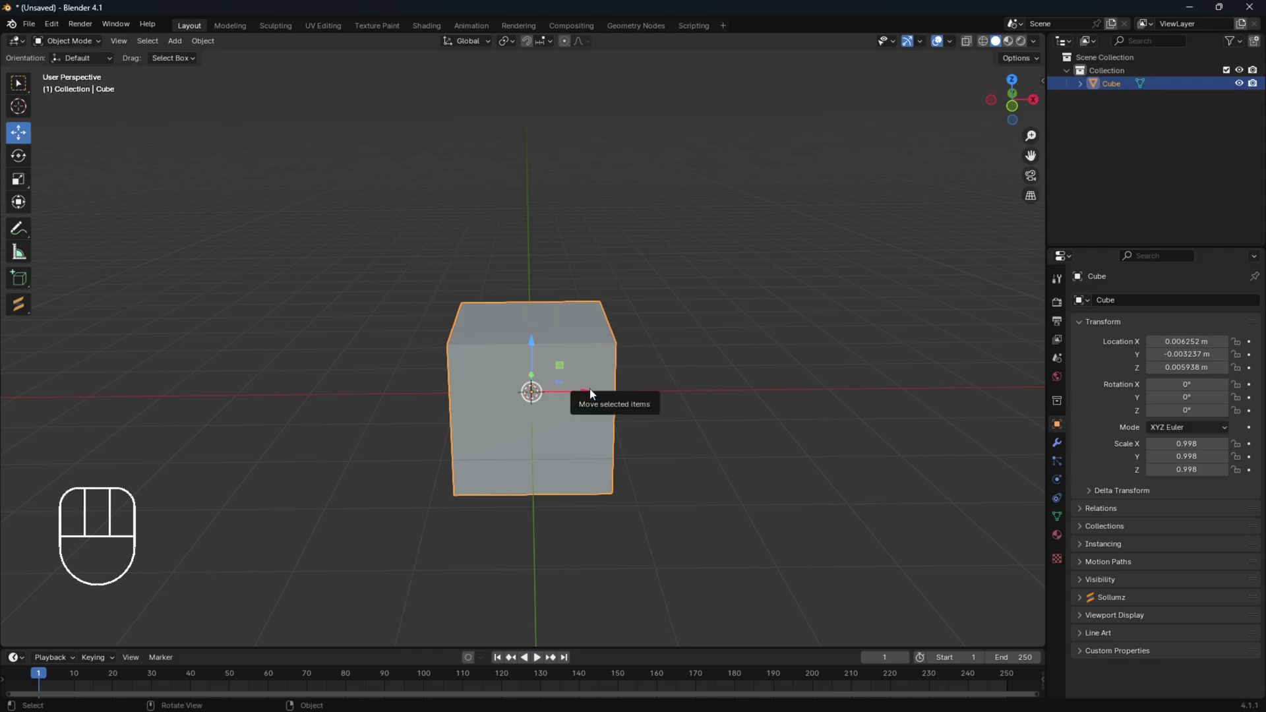
mouse_move(596, 391)
left_mouse_down()
mouse_move(655, 391)
mouse_move(290, 394)
mouse_move(593, 394)
left_mouse_up()
- Shift the cube along its axes with the Move gizmo, finishing by raising it to about 0.36 m on Z
left_click_drag(544, 331, 537, 382)
middle_click_drag(592, 391, 577, 364)
left_click_drag(587, 385, 595, 434)
right_click(594, 432)
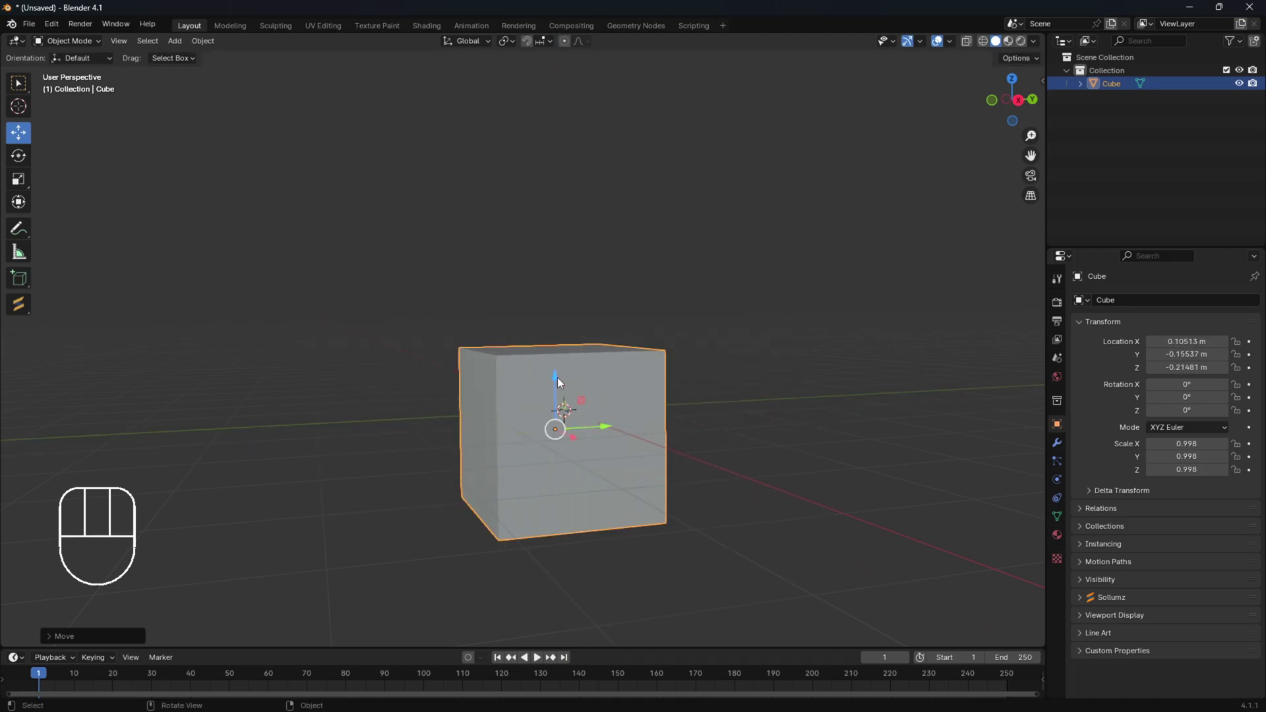
left_click_drag(557, 377, 558, 330)
- Move the cube along the X axis to about -0.22 m, and try an unconstrained move from there
middle_click_drag(558, 330, 627, 423)
key("g")
key("x")
left_click(633, 413)
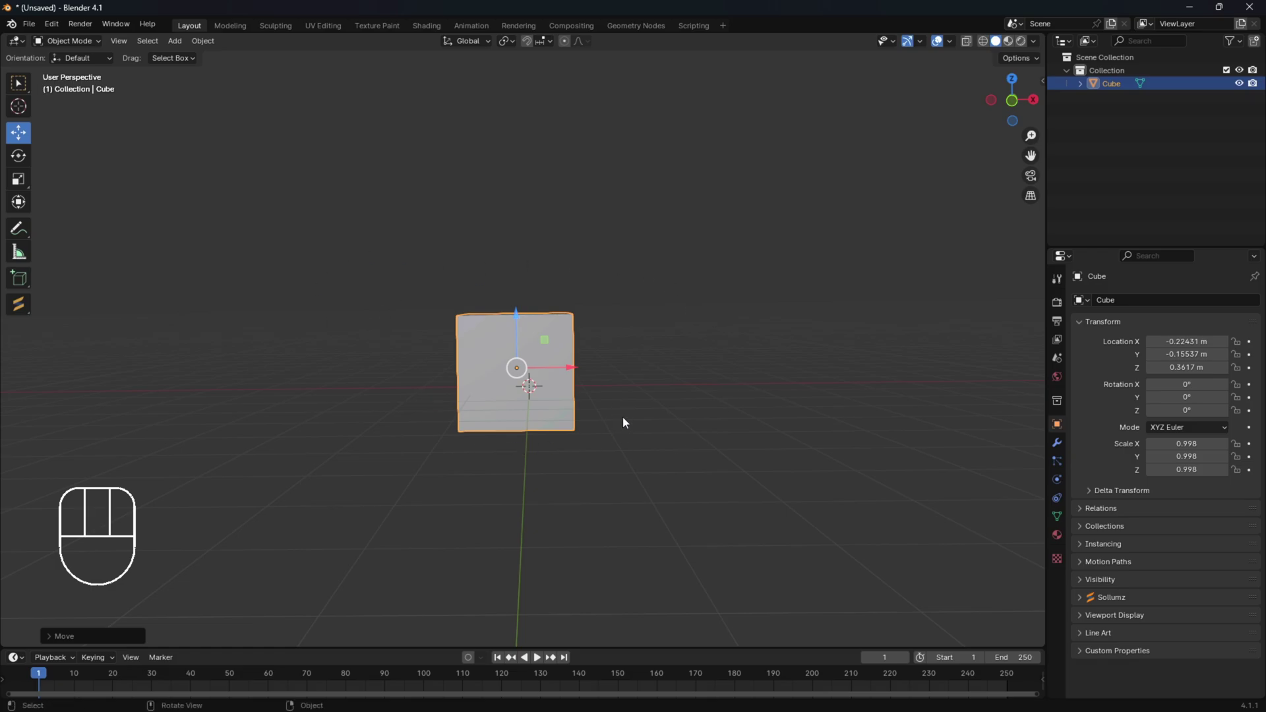
key("g")
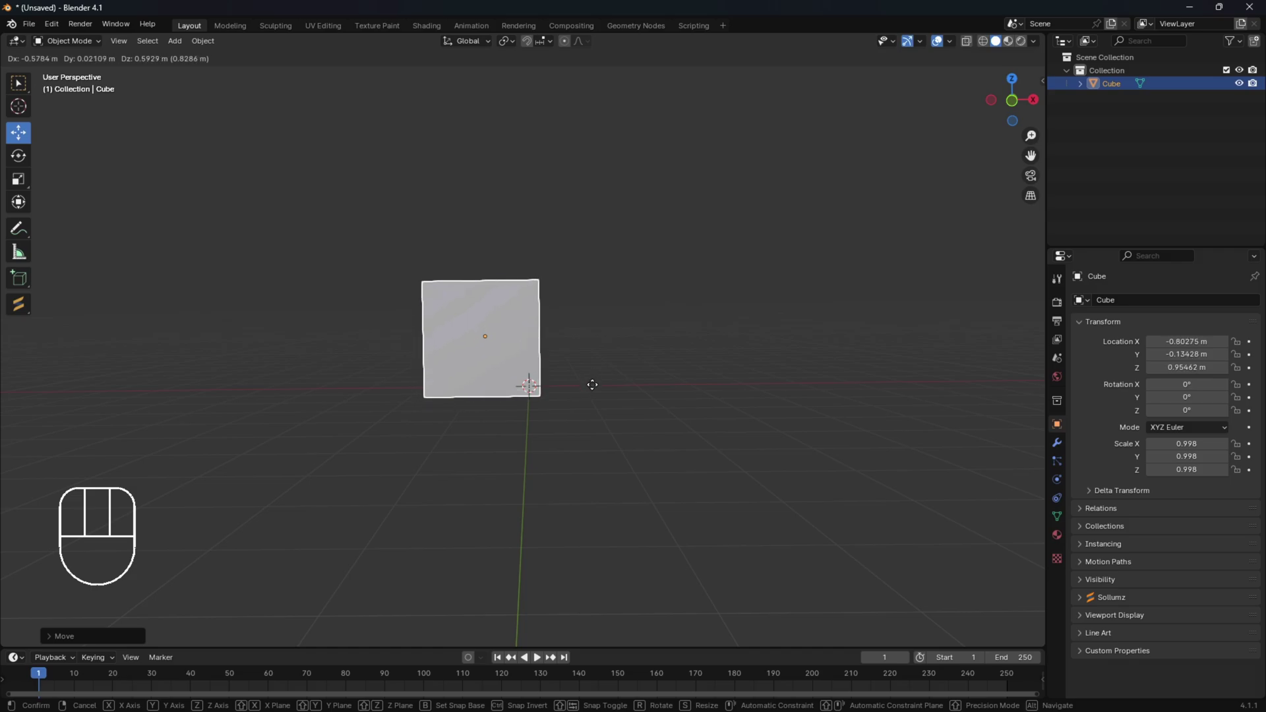
left_click(598, 388)
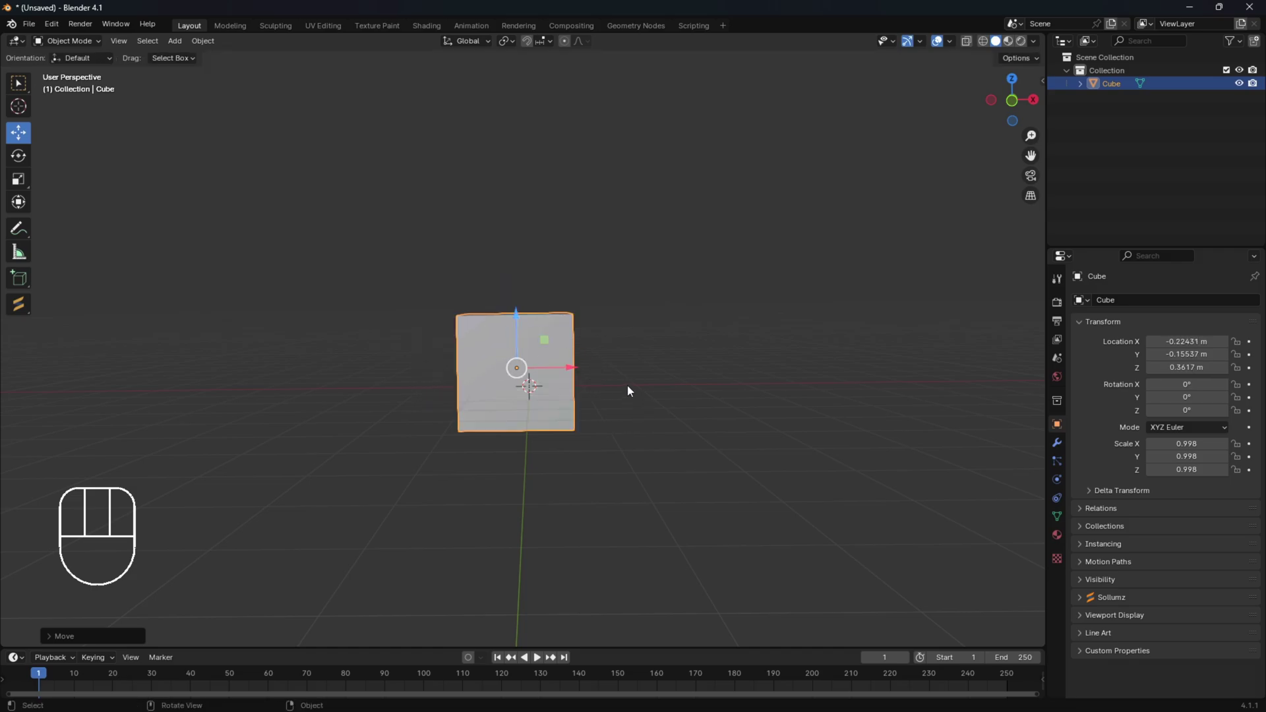
- Try moving the cube constrained to the Z, X and Y axes in turn, and cancel the move
mouse_move(678, 393)
middle_mouse_down()
mouse_move(501, 406)
mouse_move(699, 389)
mouse_move(695, 399)
middle_mouse_up()
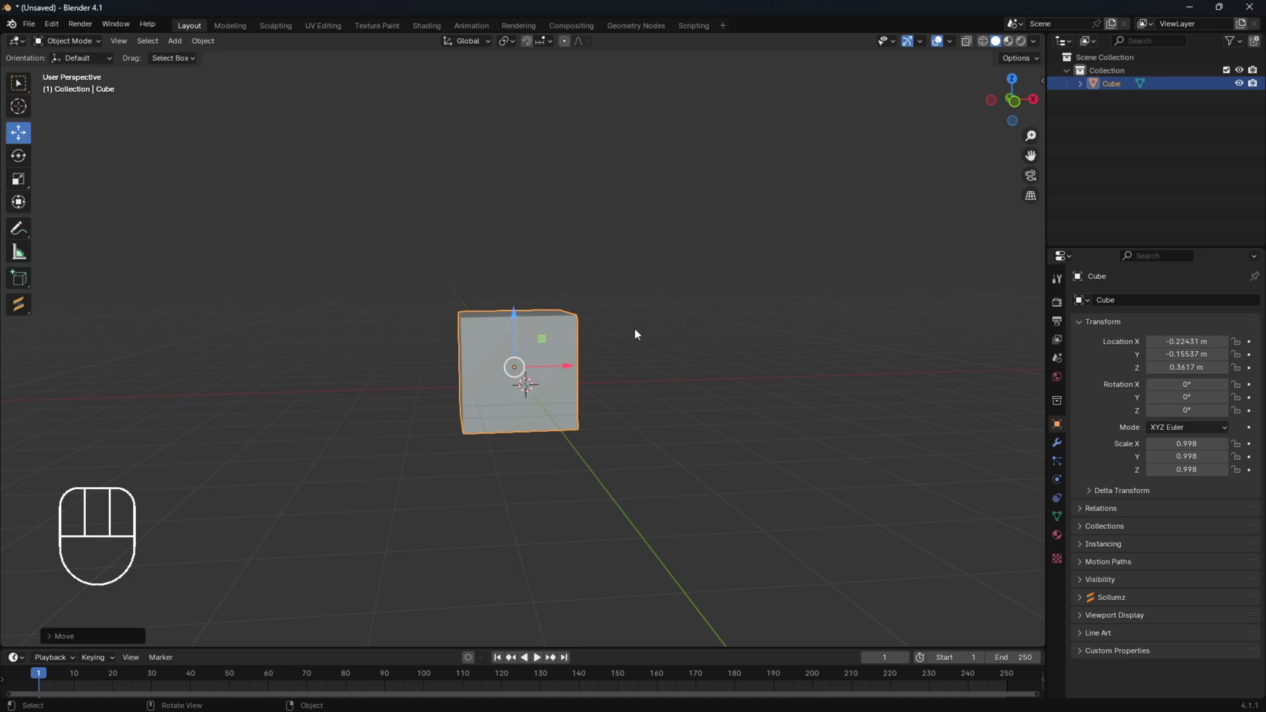
middle_click_drag(679, 348, 658, 349)
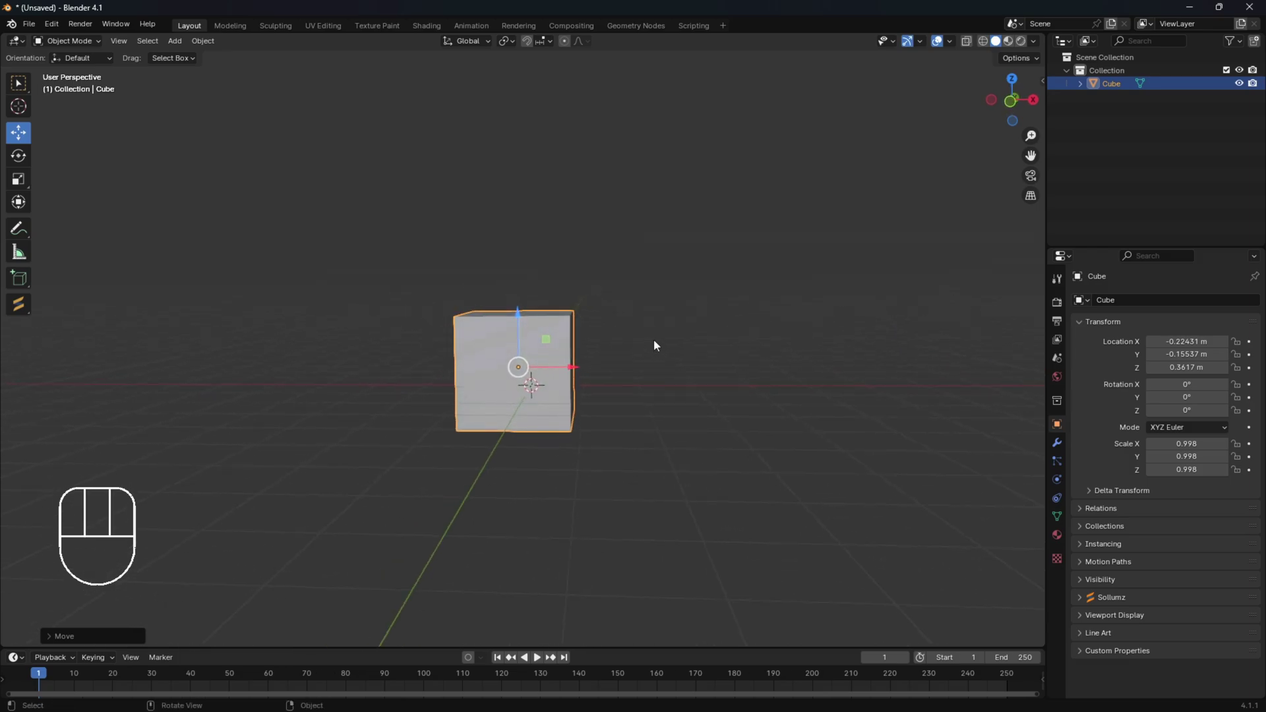
key("g")
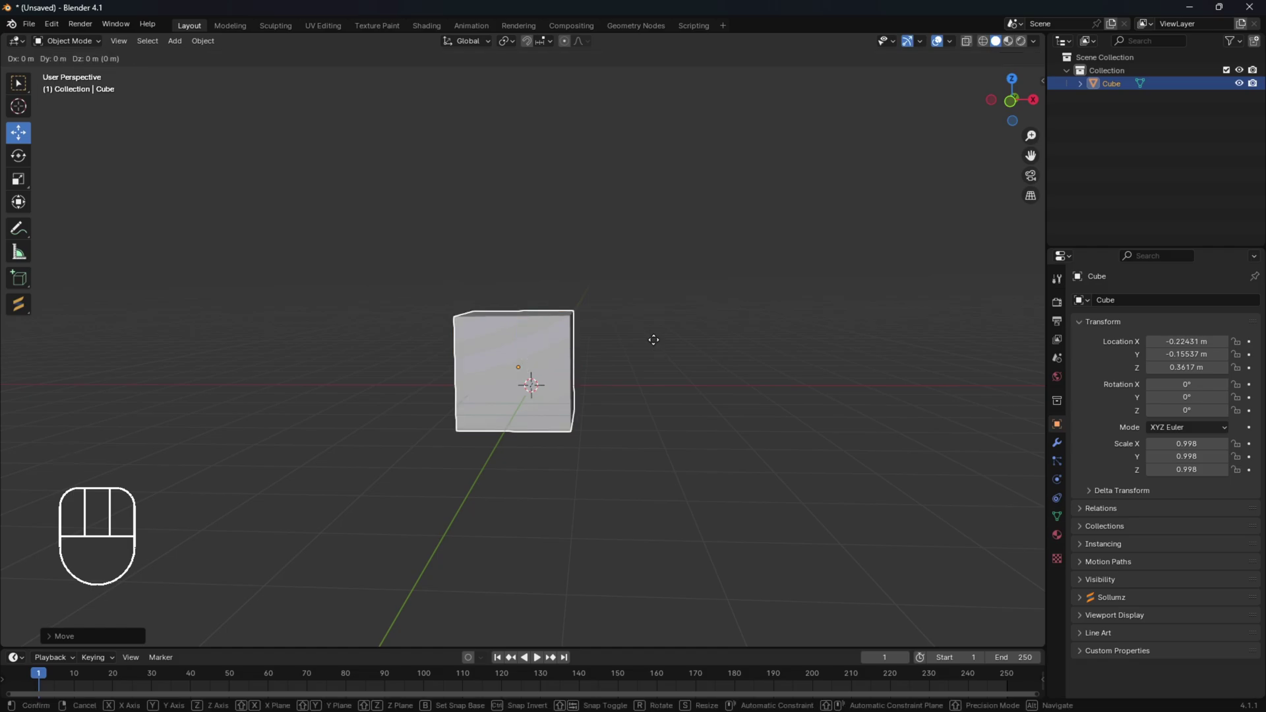
key("g")
key("z")
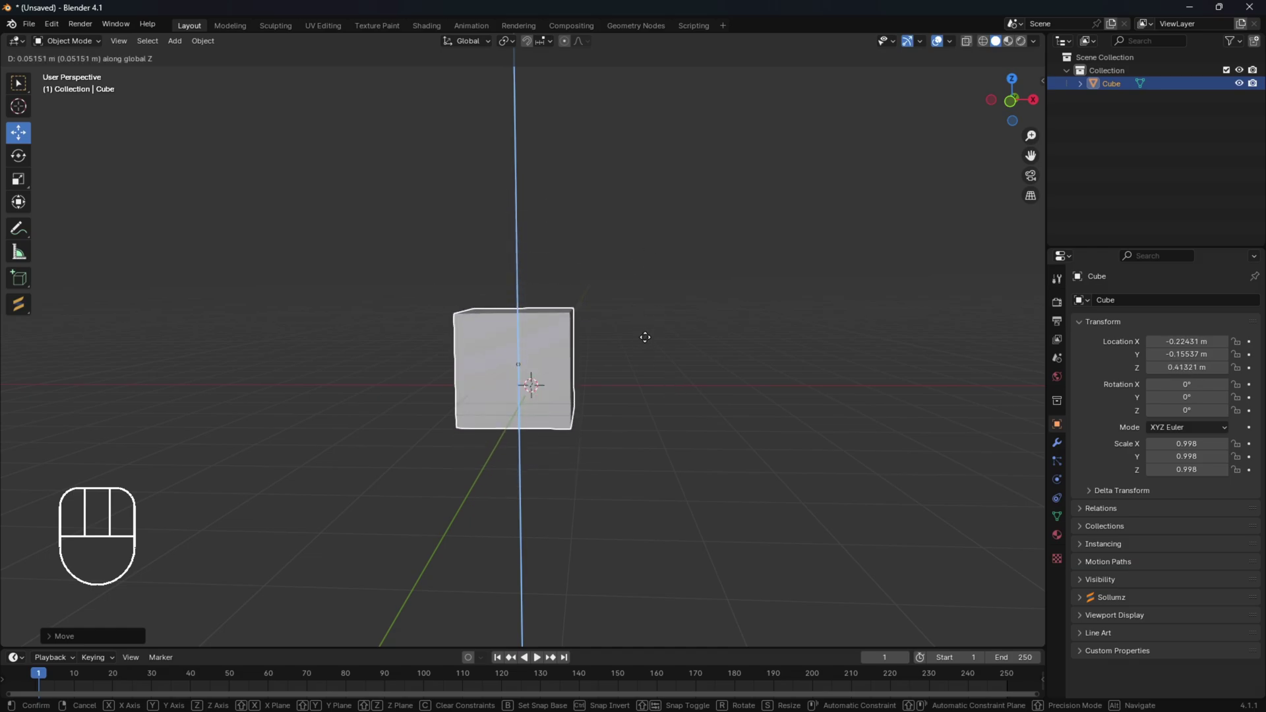
key("x")
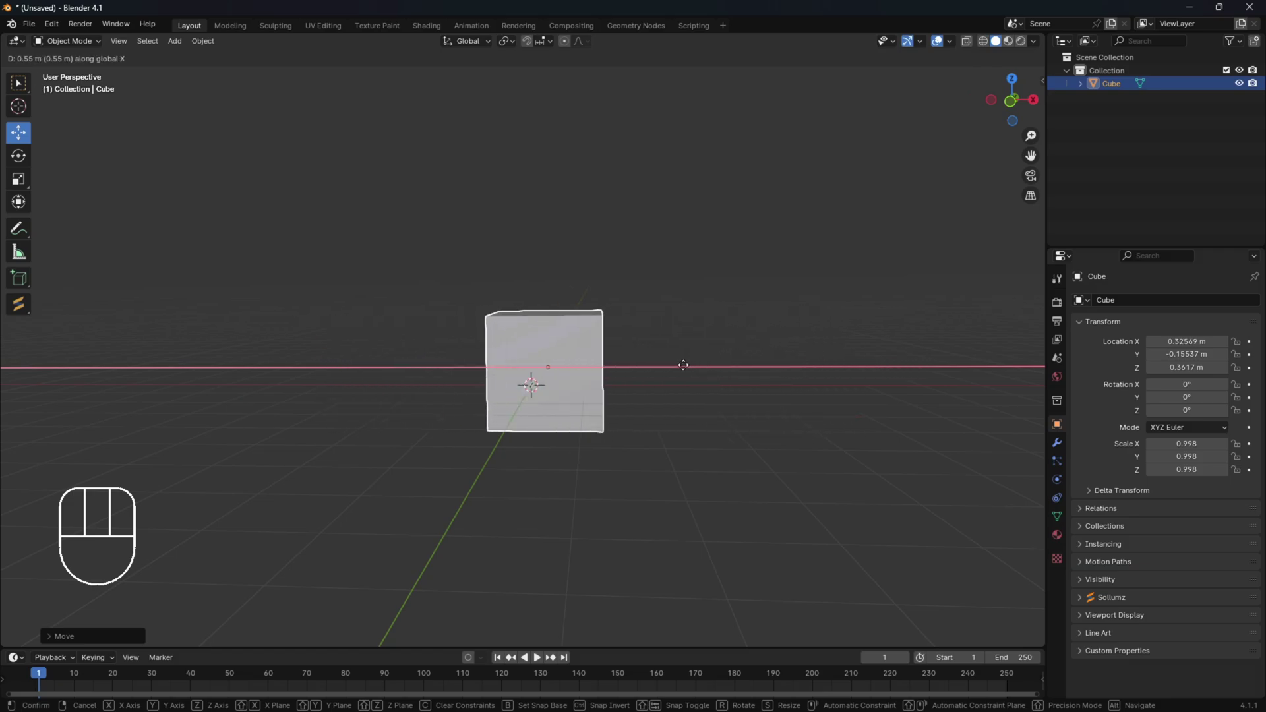
key("y")
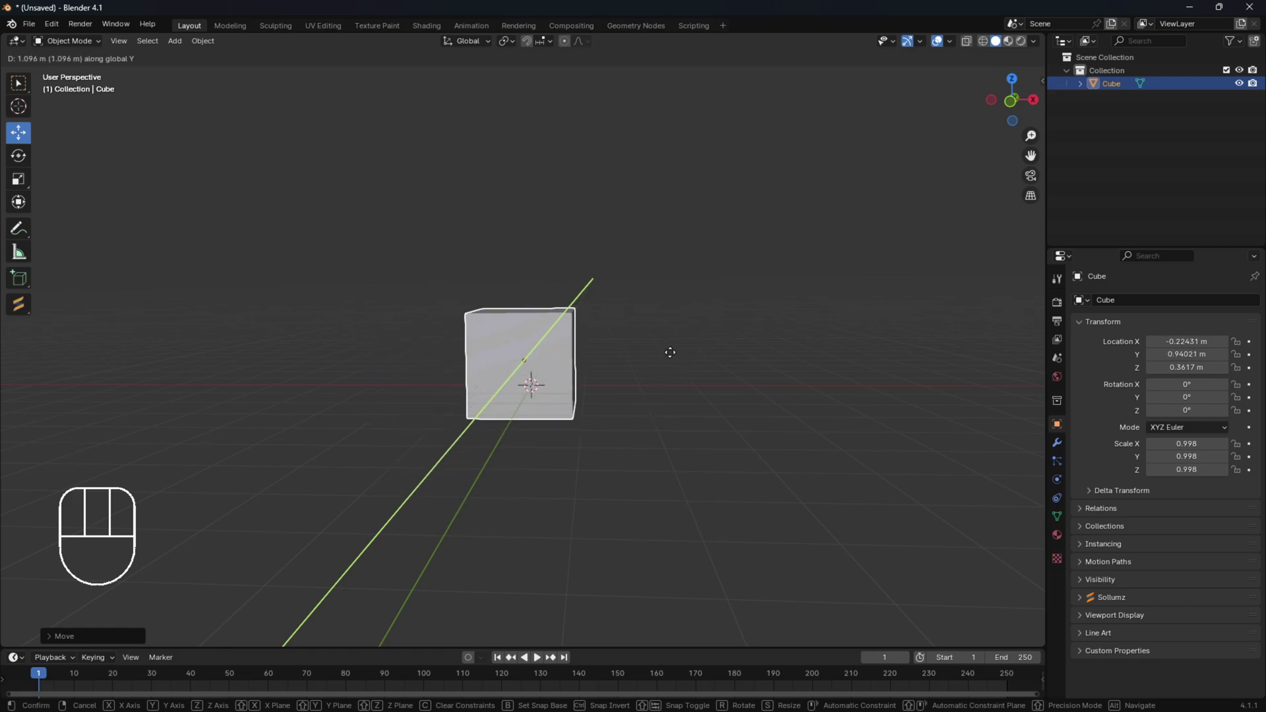
right_click(678, 390)
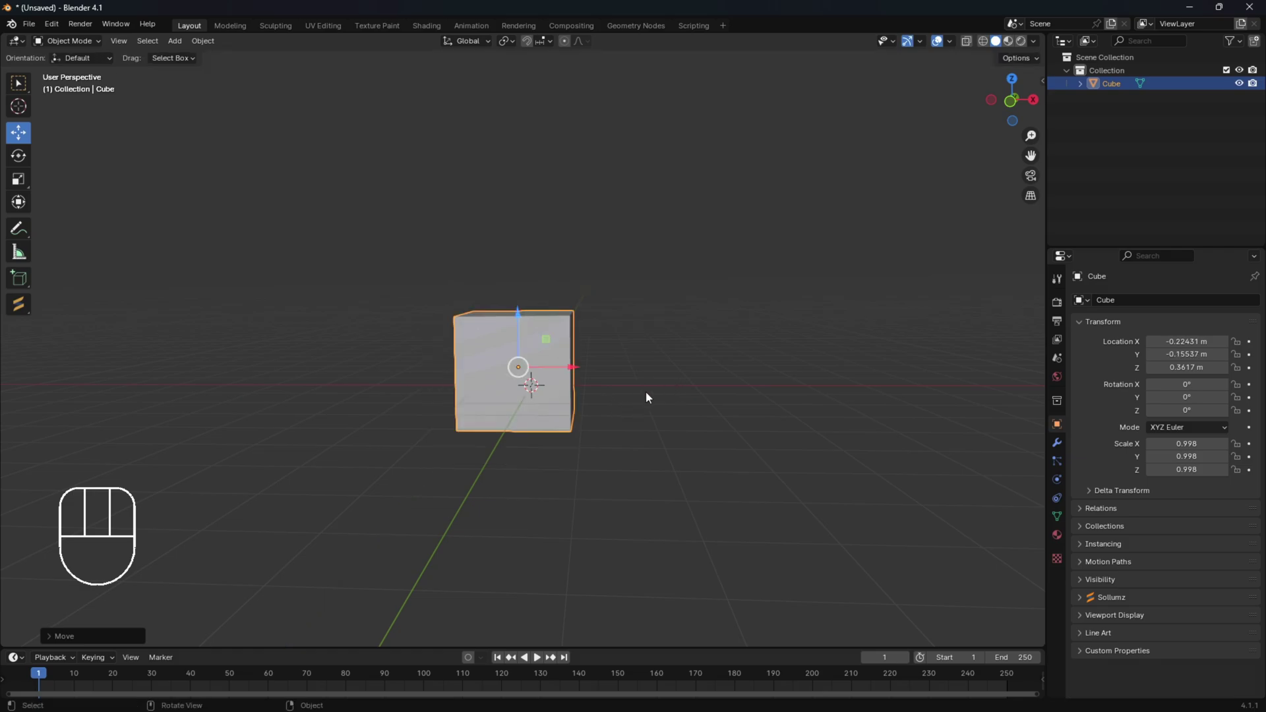
- Activate the Rotate tool and turn the cube with its gizmo to about 94° on X, -36° on Y and -15° on Z
left_click(19, 158)
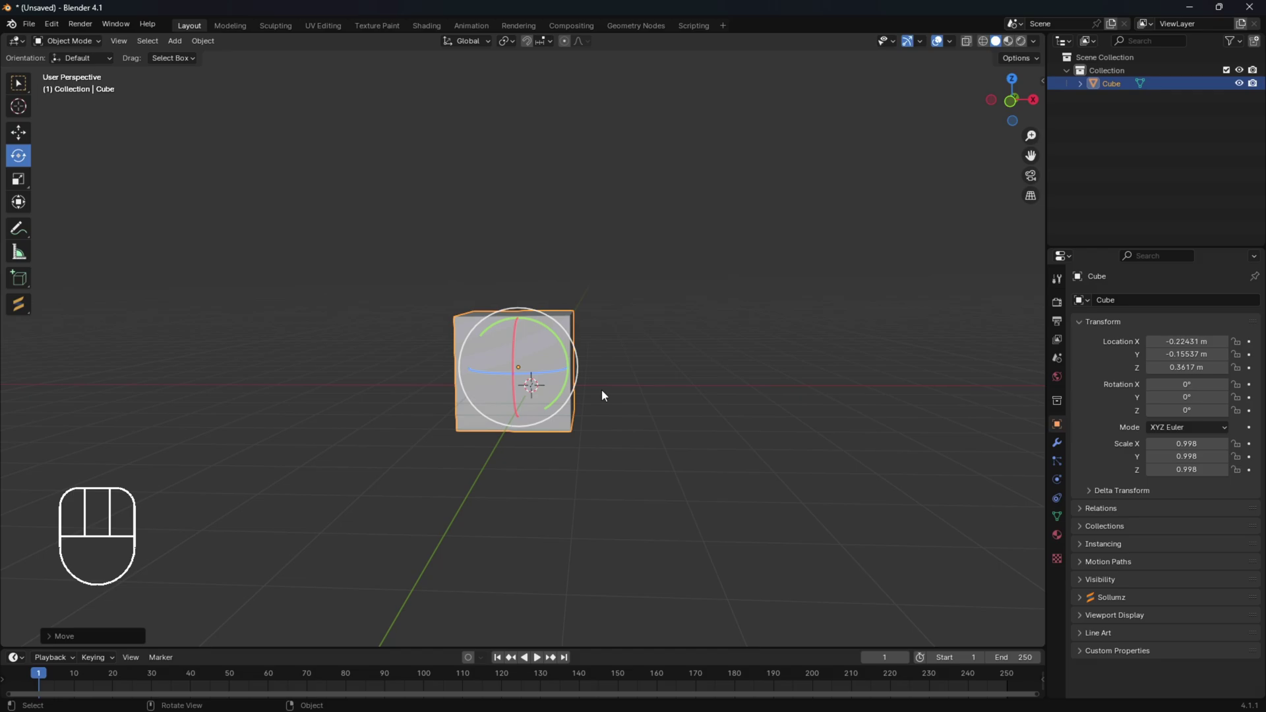
middle_click_drag(601, 390, 559, 408)
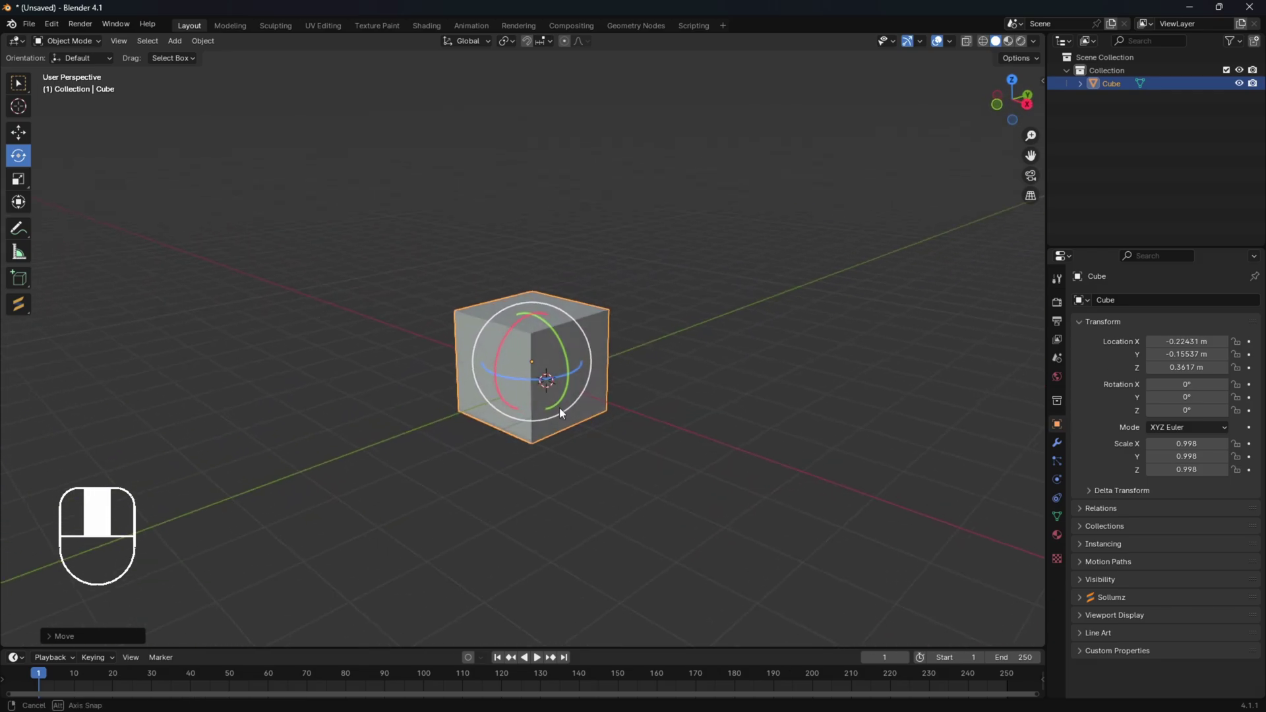
left_click(497, 346)
left_click_drag(546, 263, 496, 385)
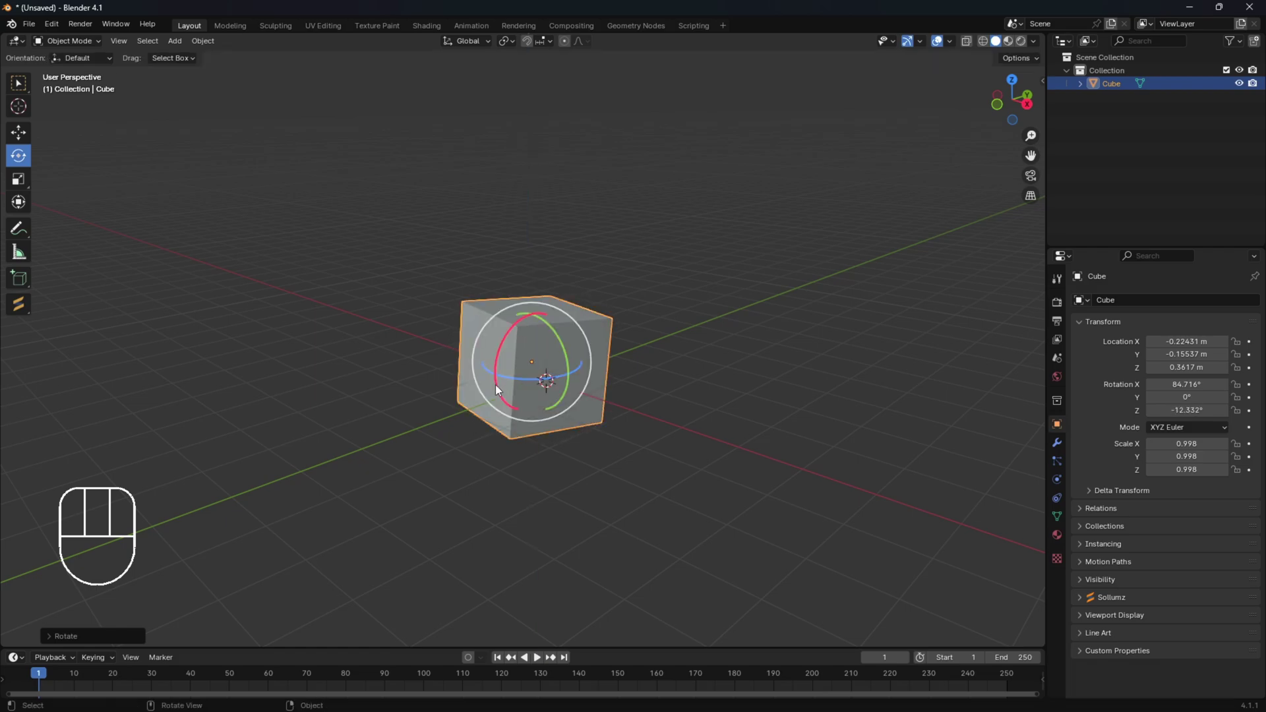
left_click_drag(543, 335, 545, 321)
mouse_move(699, 348)
middle_mouse_down()
mouse_move(664, 343)
mouse_move(706, 319)
mouse_move(696, 343)
middle_mouse_up()
middle_click_drag(637, 286, 710, 336)
- Rotate the cube about the global Z axis to about -0.67° on Z, cancelling the extra trial turns
left_click(538, 378)
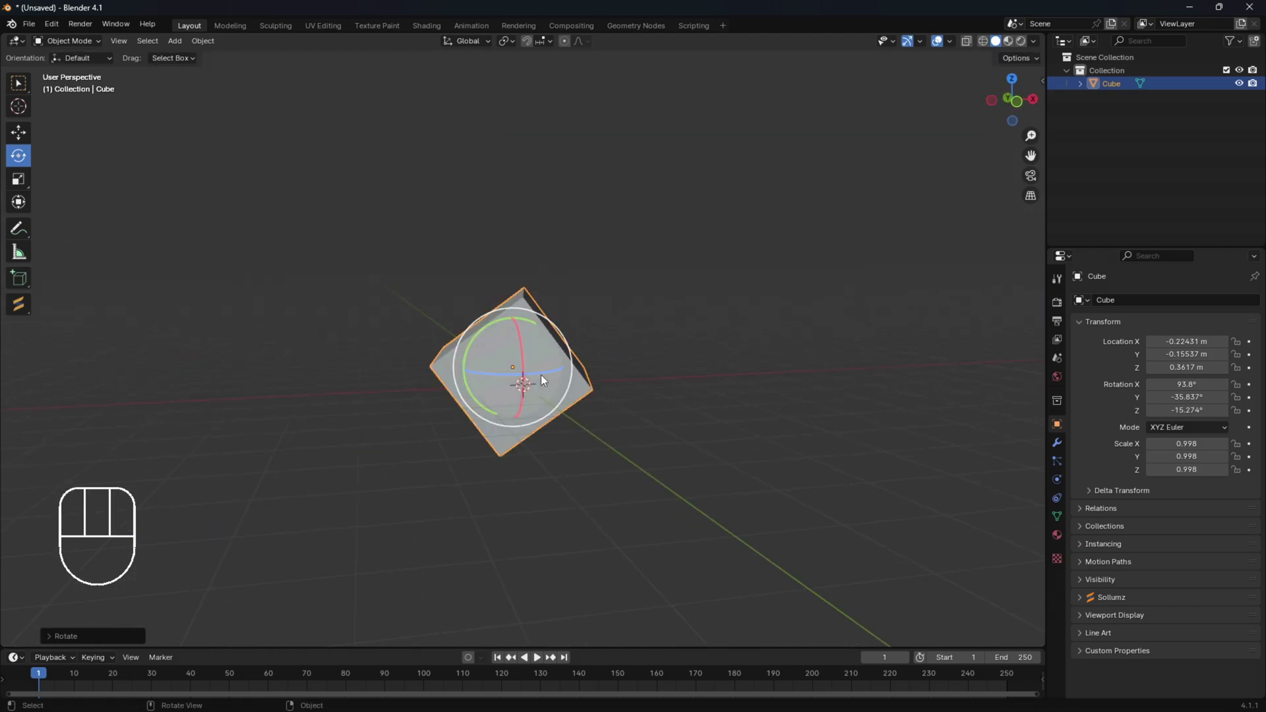
right_click(593, 366)
left_click(589, 365)
right_click(594, 358)
left_click_drag(561, 370, 649, 356)
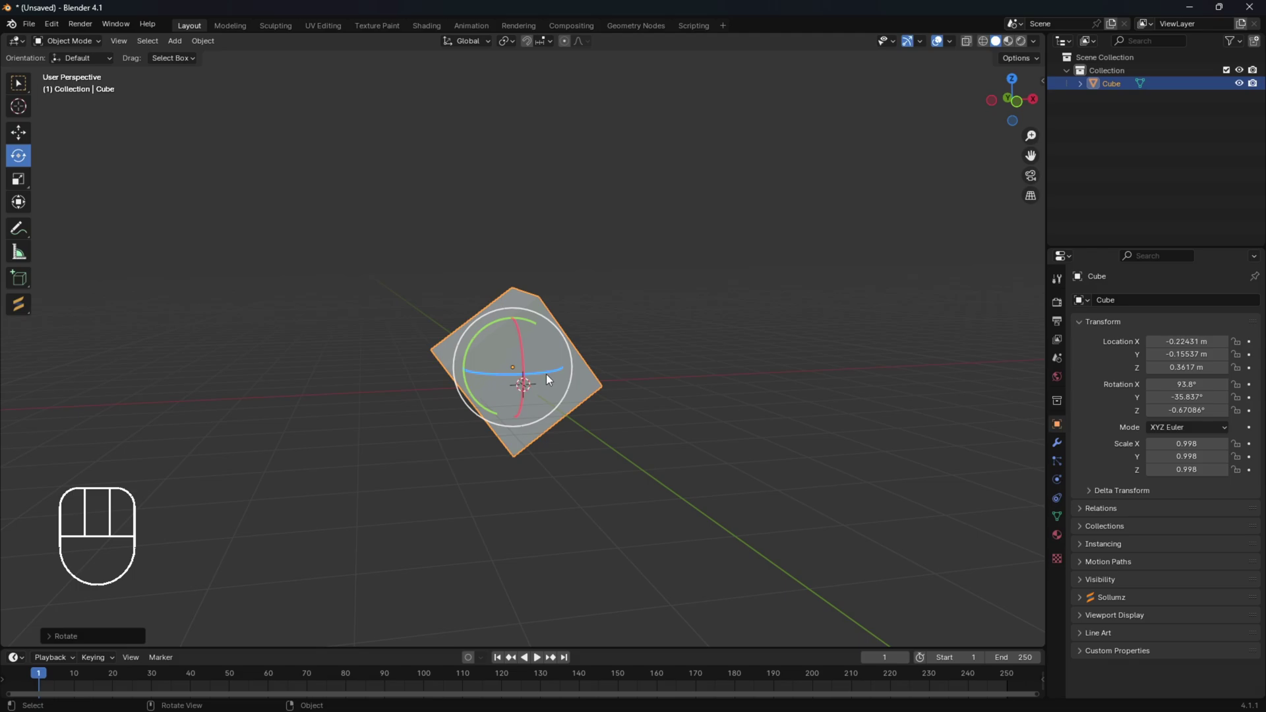
left_click_drag(549, 371, 636, 354)
right_click(636, 363)
left_click(535, 379)
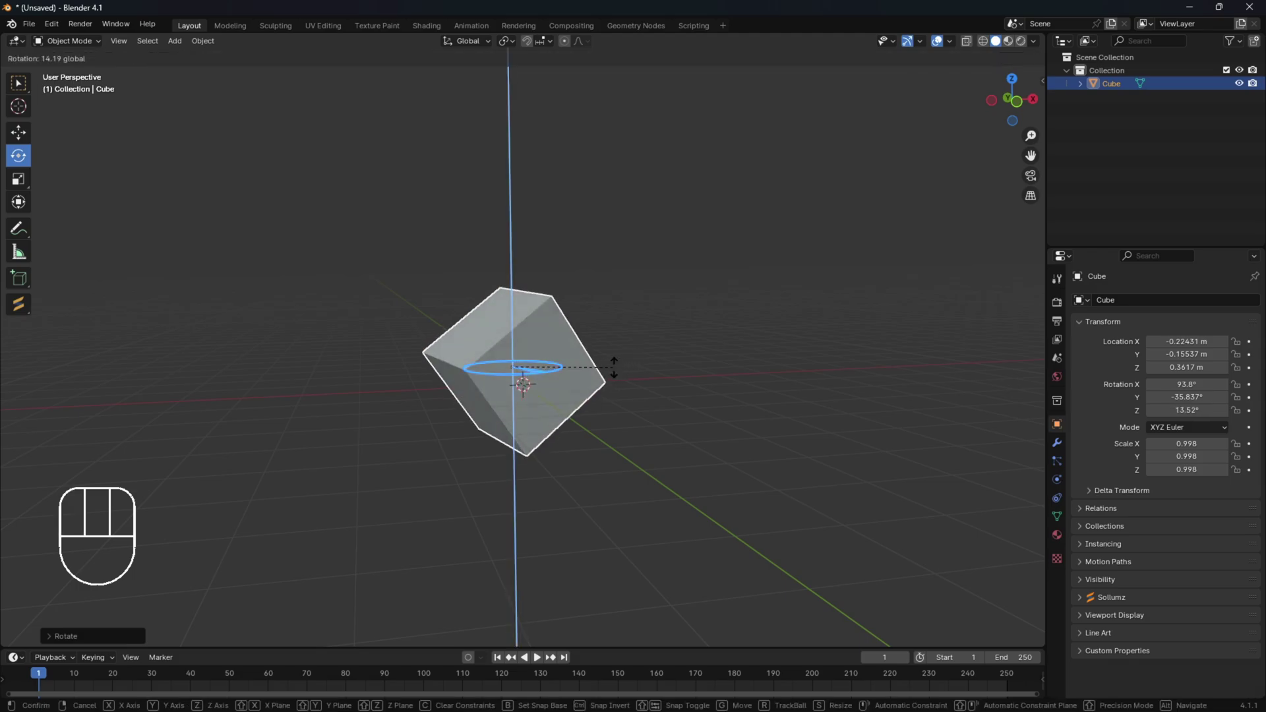
right_click(540, 374)
- Rotate the cube about the global X axis to about 31° on X, using the Rotate gizmo
left_click_drag(527, 366, 519, 298)
right_click(520, 298)
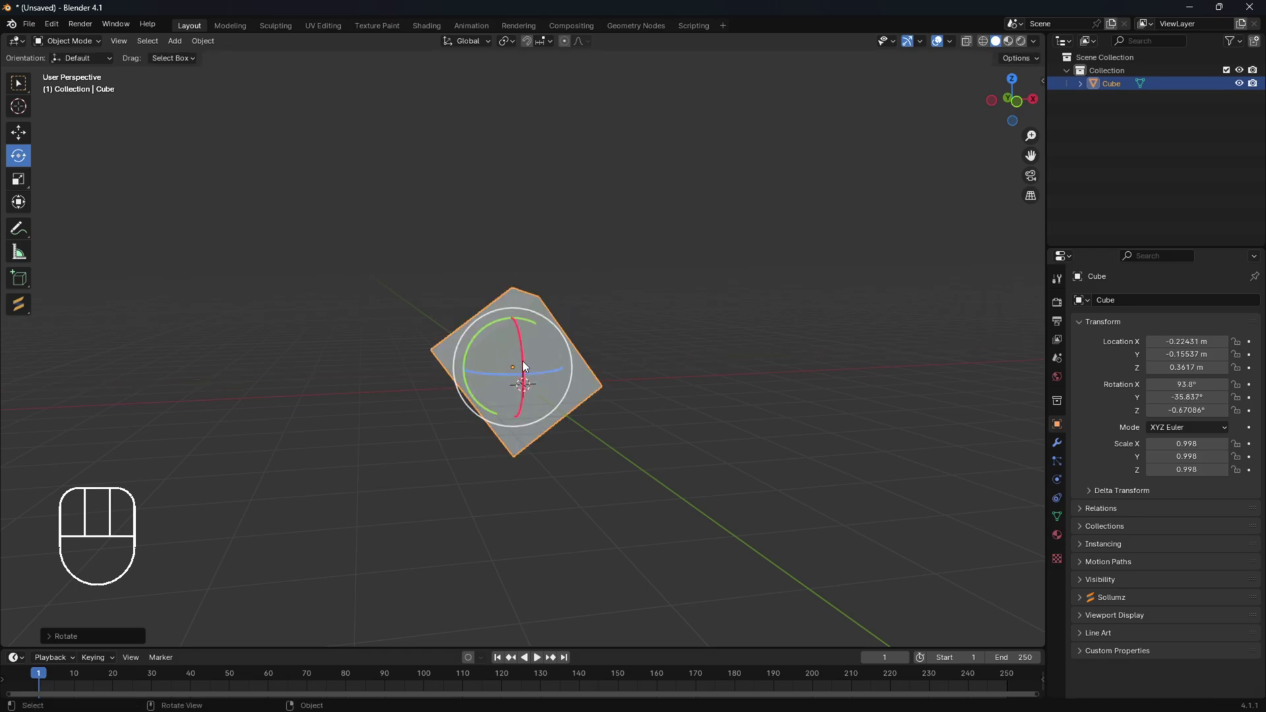
left_click_drag(524, 367, 499, 246)
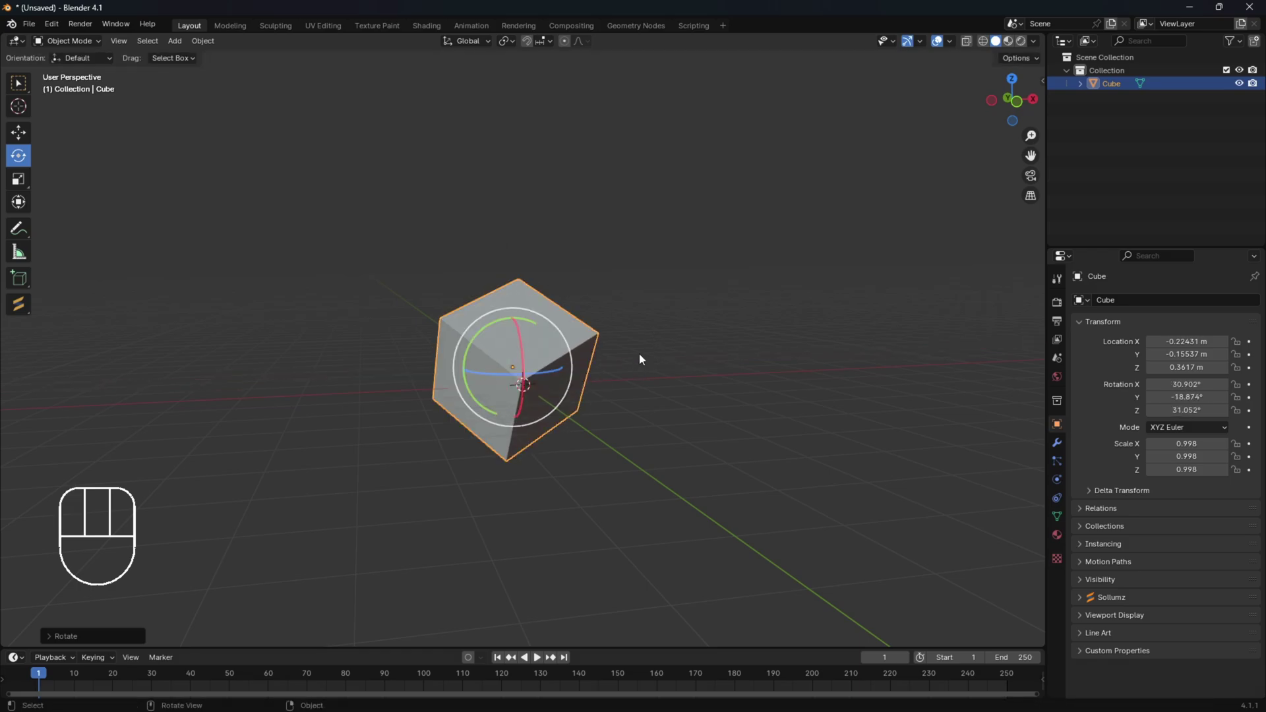
- Undo all of the cube's rotations and its last move along the X axis
key("ctrl+z")
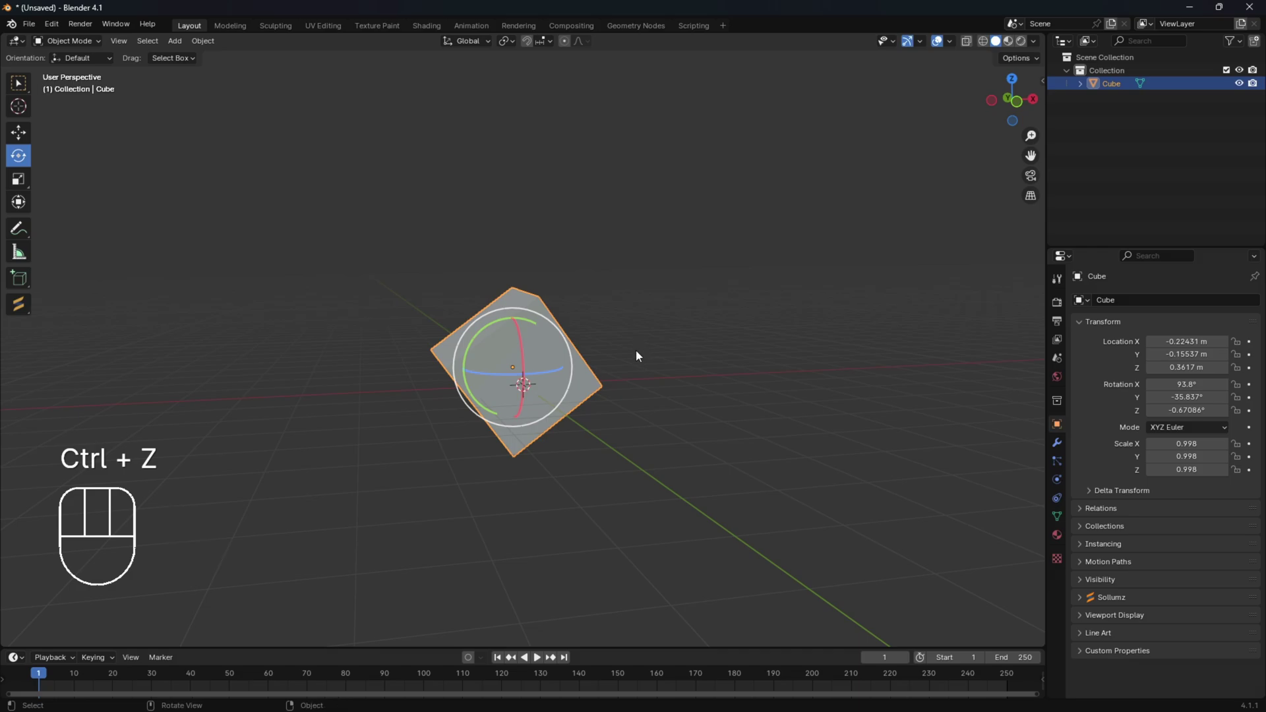
key("ctrl+z")
key("ctrl+z")
key("ctrl+z")
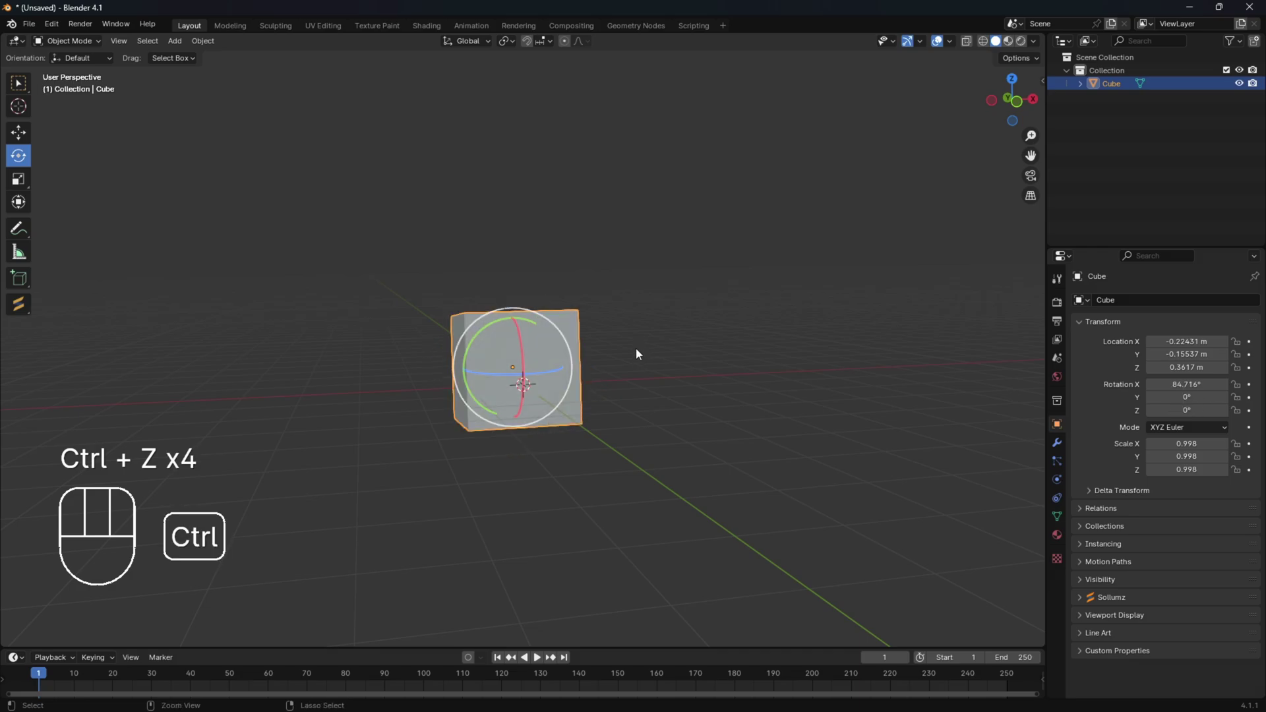
key("ctrl+z")
key("ctrl+z")
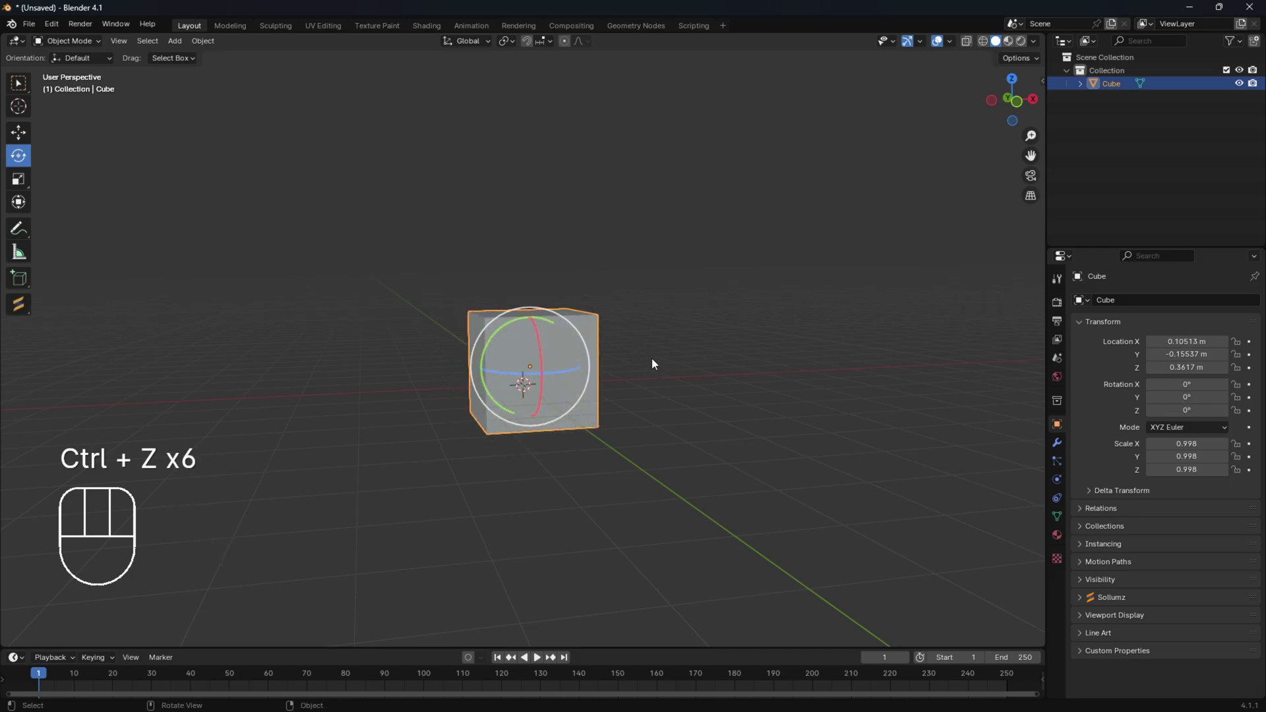
- Undo the cube's earlier moves back to its first small shift along the X axis
middle_click_drag(651, 364, 588, 358)
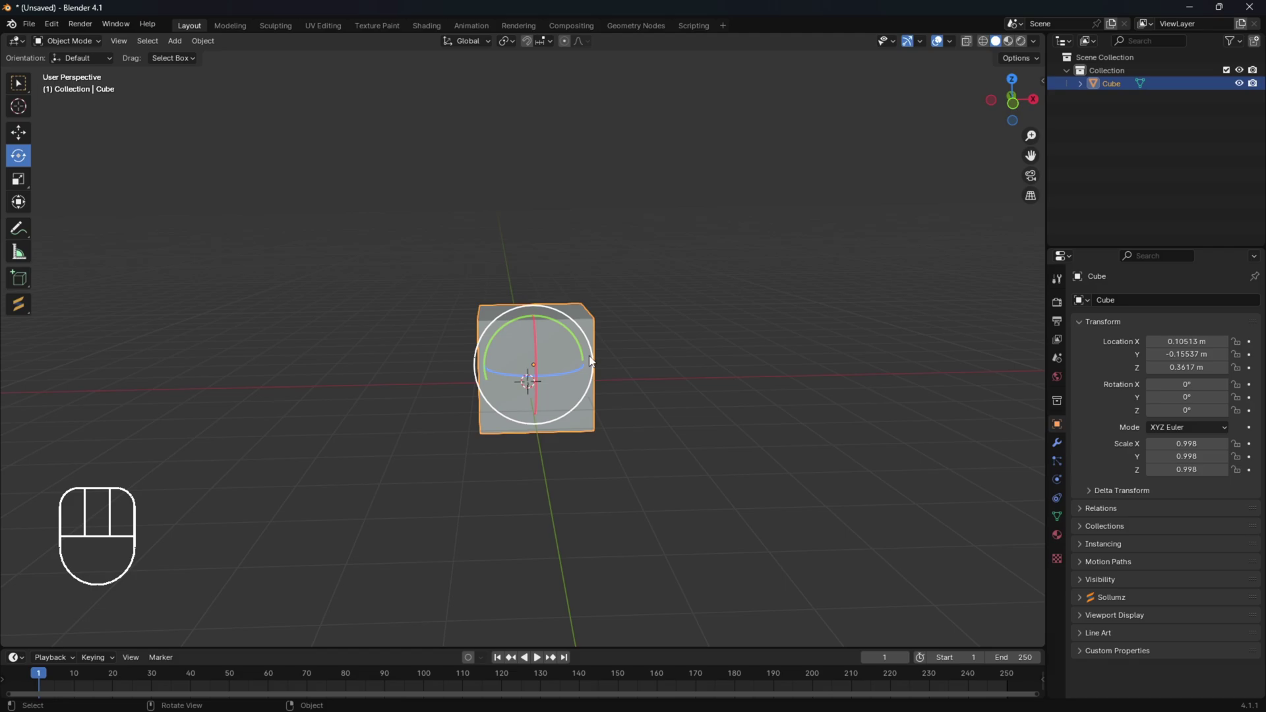
key("ctrl+z")
key("ctrl+z")
key("ctrl+z")
key("ctrl+z")
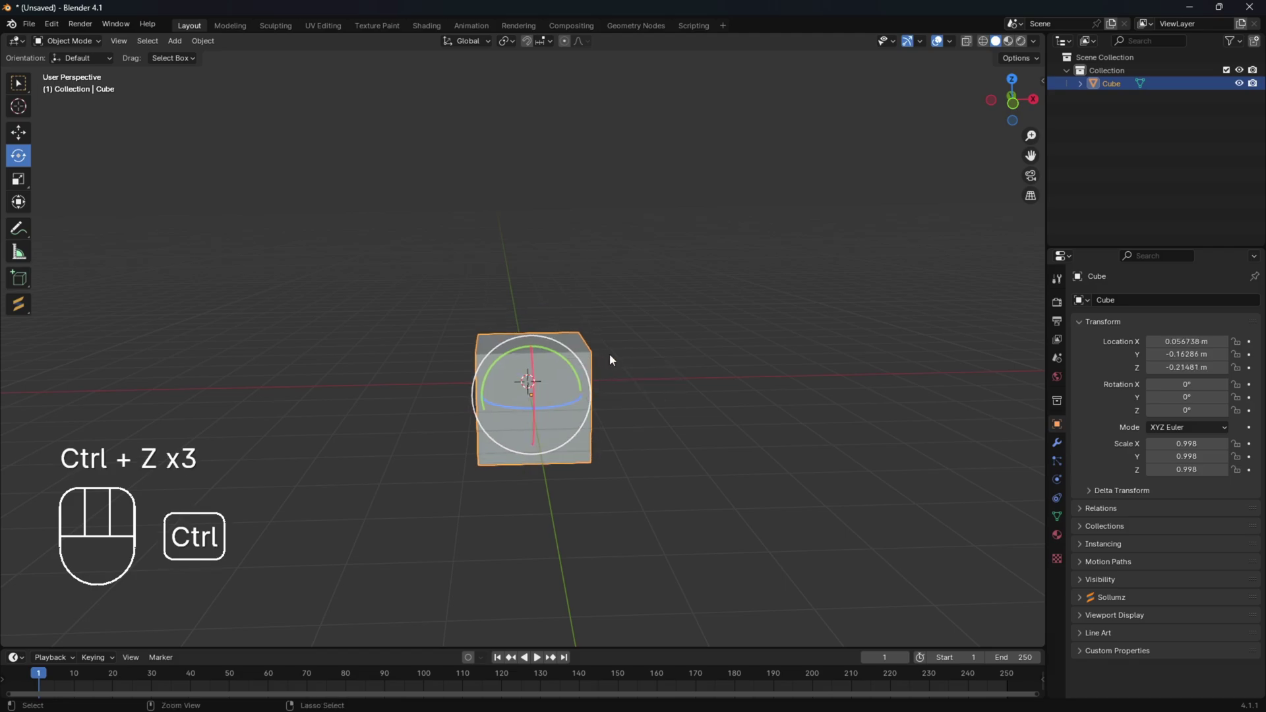
middle_click_drag(609, 356, 559, 339)
key("ctrl+z")
key("ctrl+z")
key("ctrl+z")
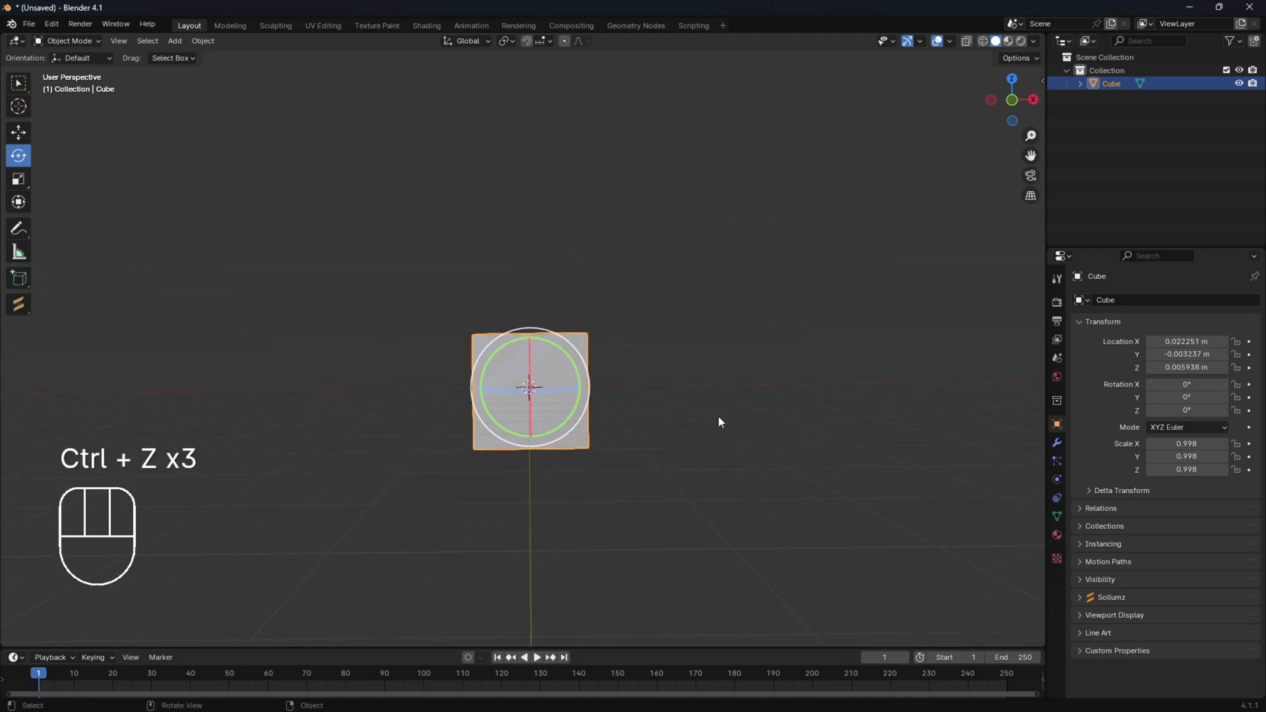
- Rotate the cube about Z to about -159°, turn it freely with trackball rotation, and undo both rotations
left_click_drag(564, 390, 516, 392)
middle_click_drag(596, 402, 567, 525)
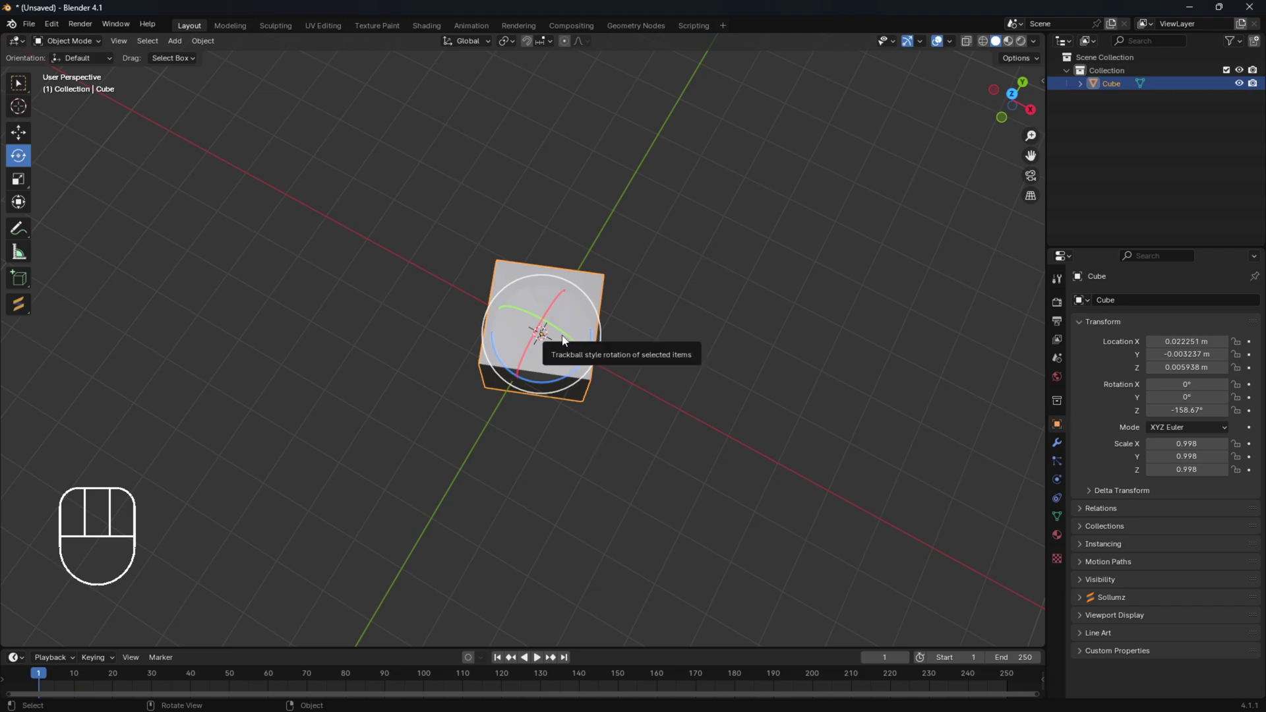
left_click_drag(557, 338, 608, 402)
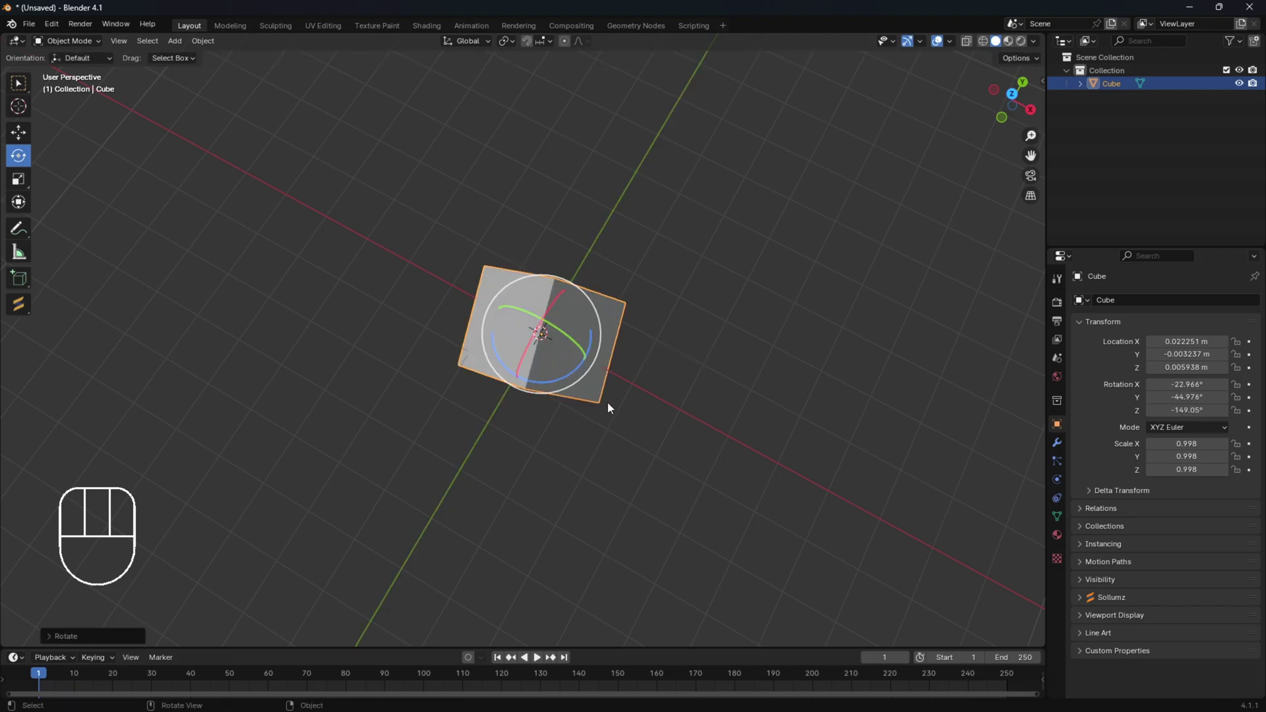
key("ctrl+z")
key("ctrl+z")
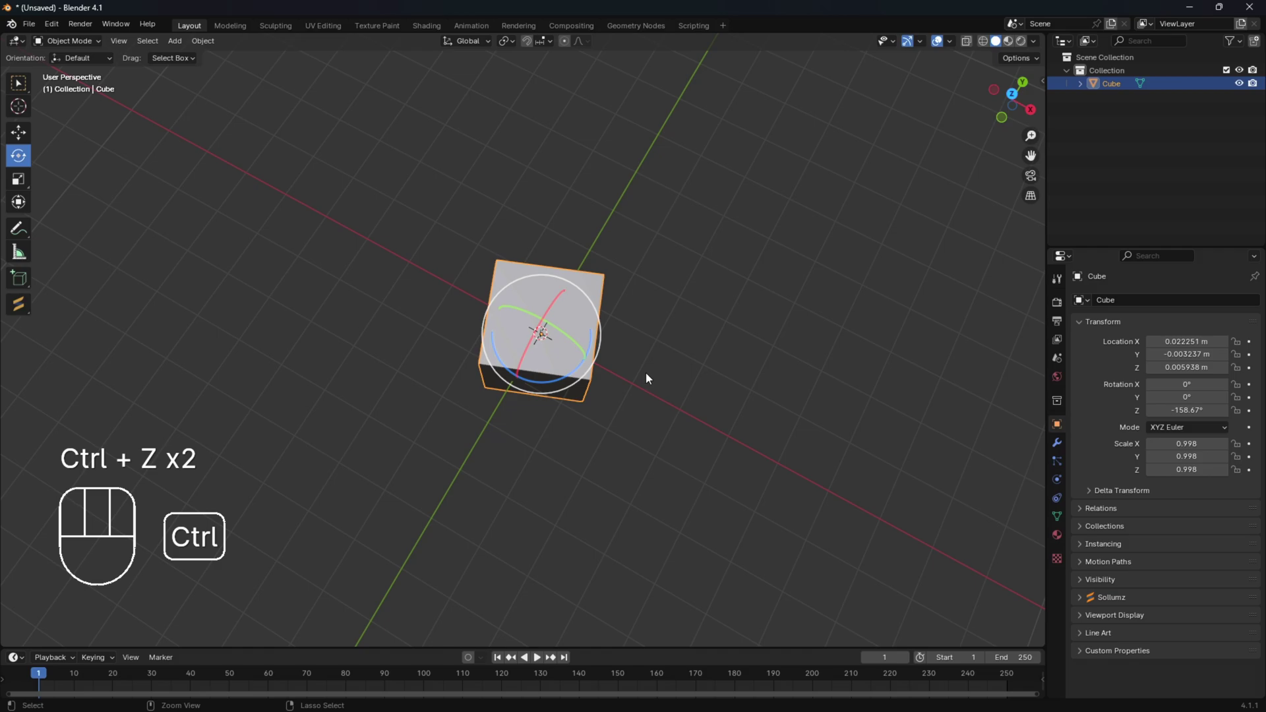
key("ctrl+z")
- Try rotating the cube about the view direction from an angled view and from near the front, cancelling both rotations
middle_click_drag(620, 381, 658, 307)
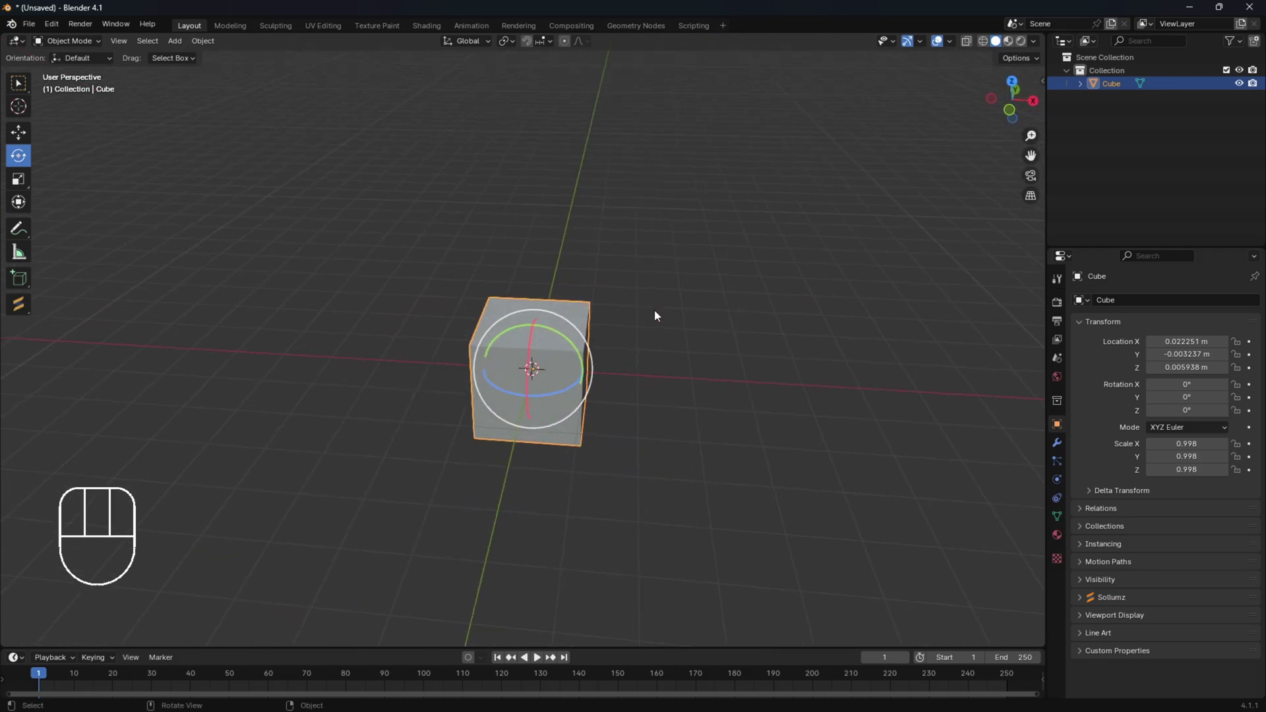
key("r")
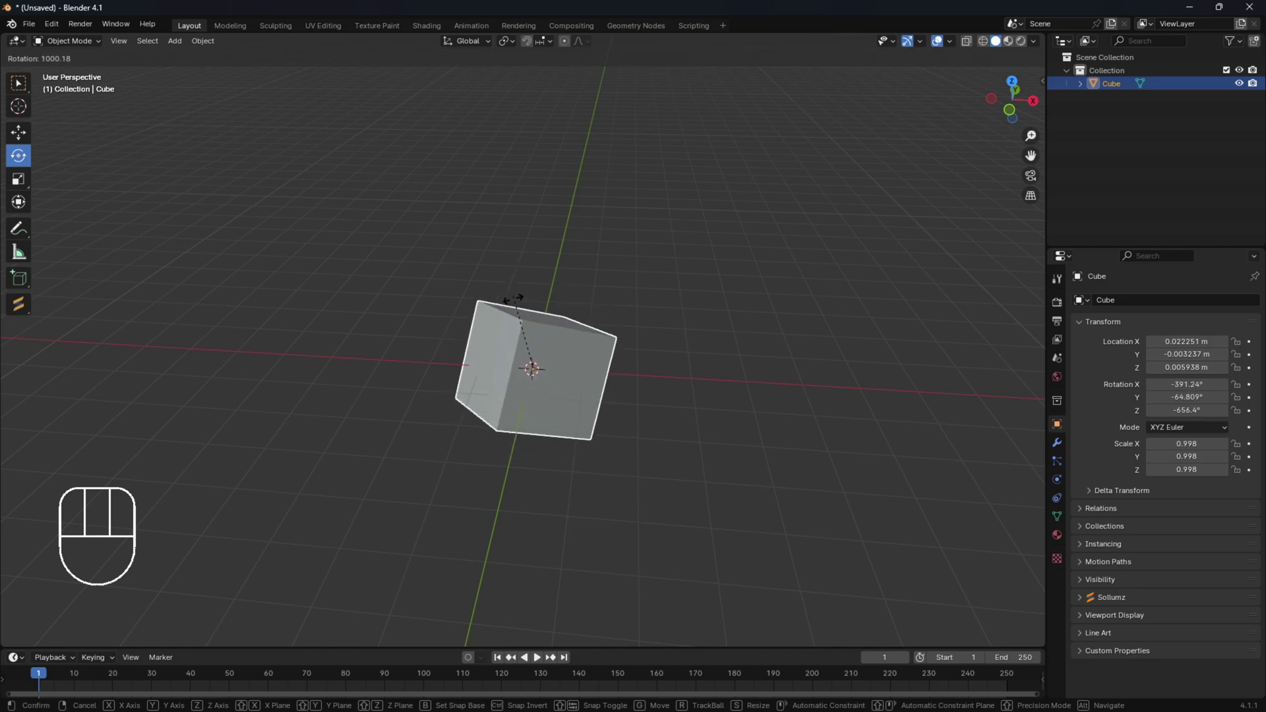
right_click(530, 384)
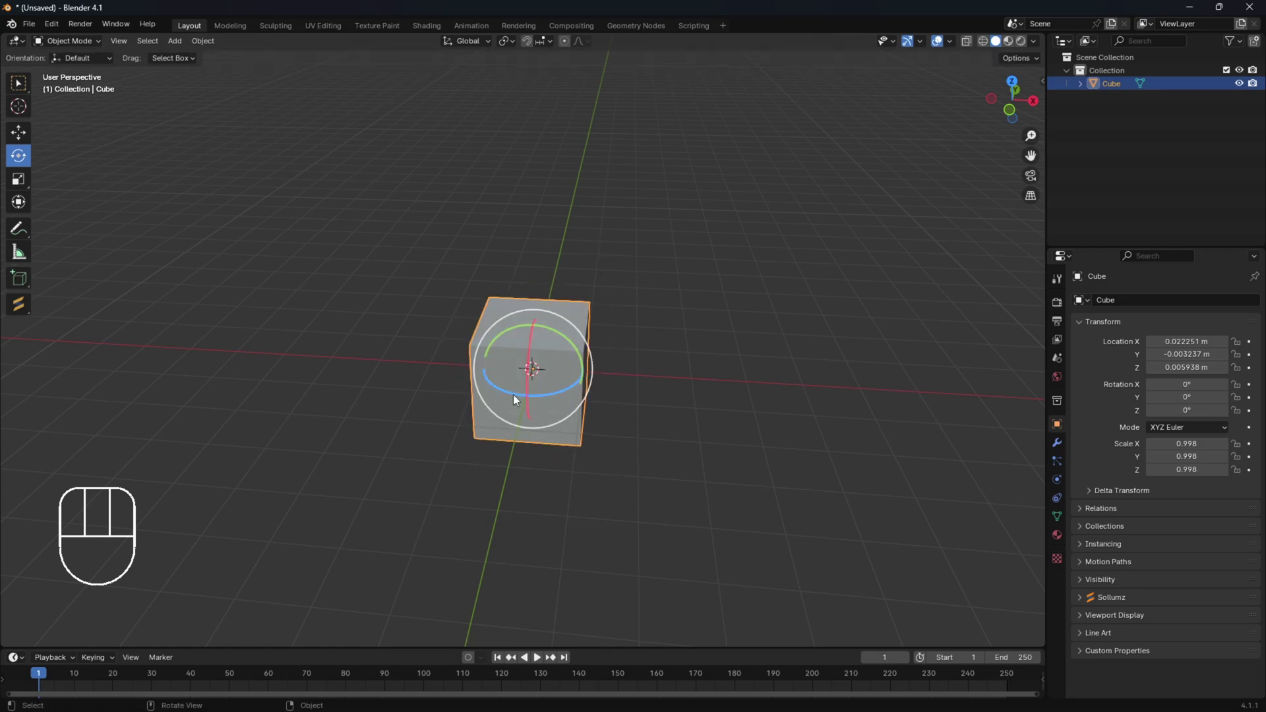
middle_click_drag(513, 394, 549, 353)
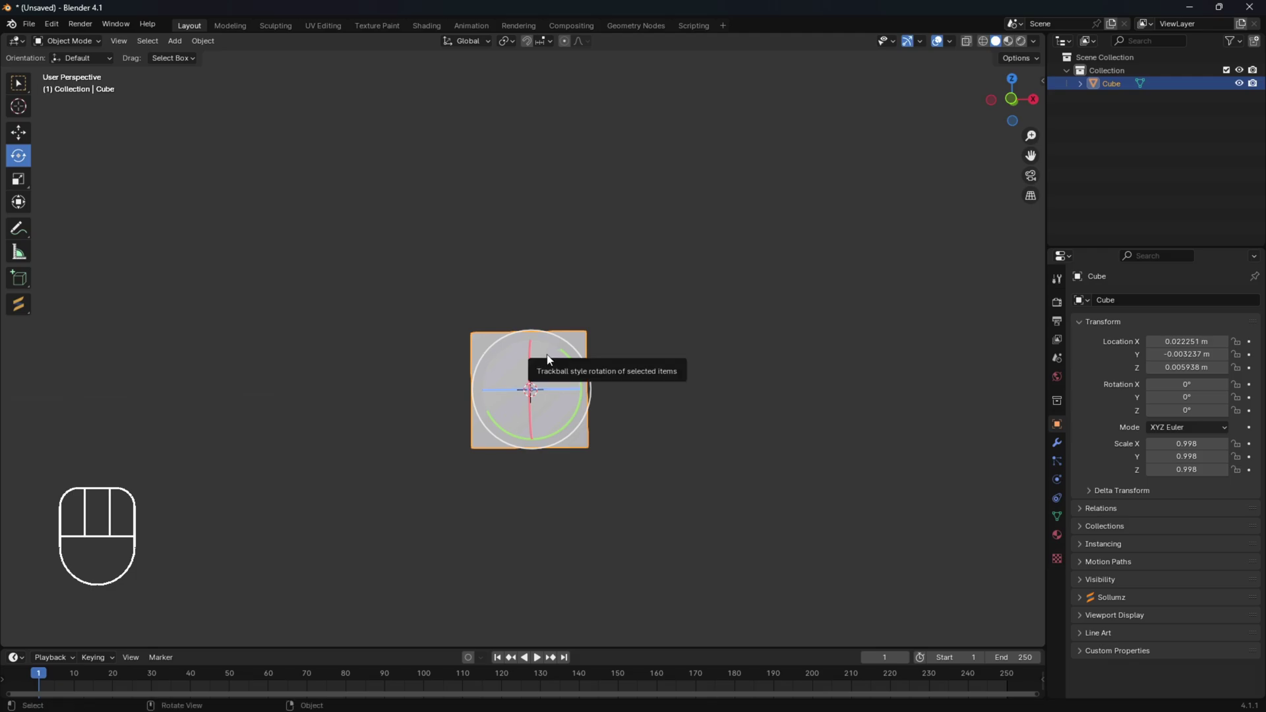
key("r")
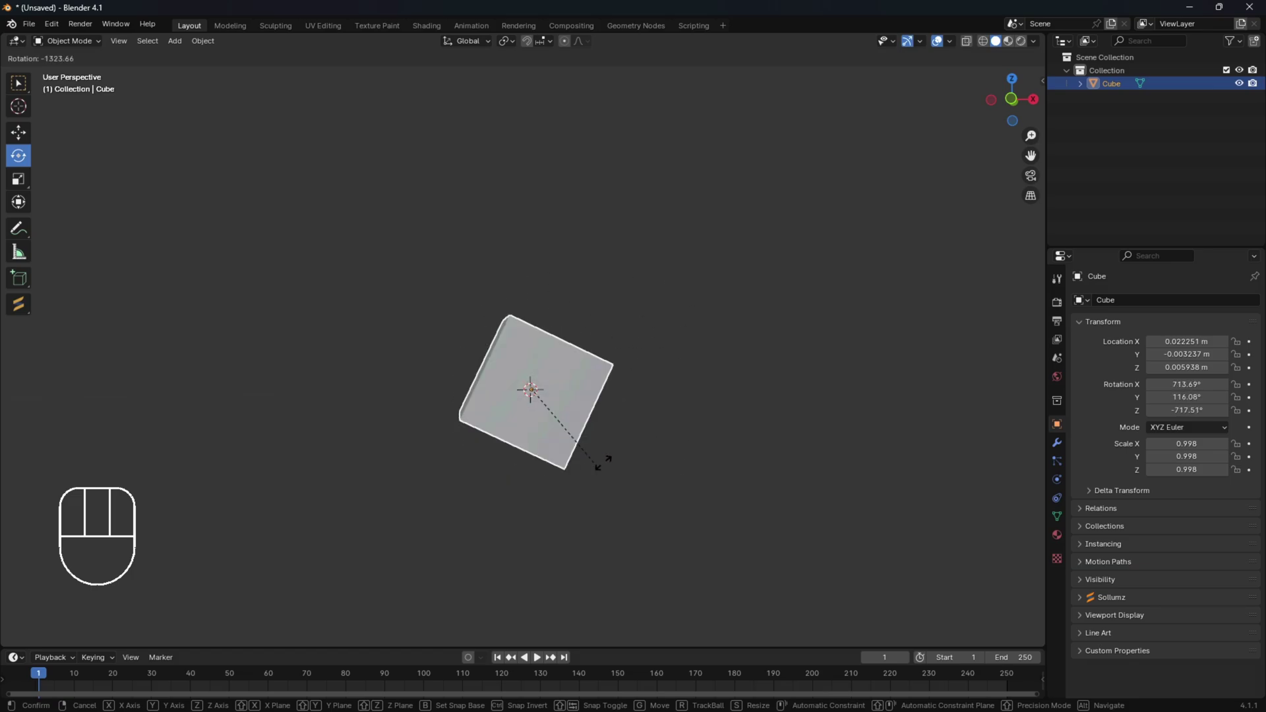
key("Escape")
- Snap to the Front Orthographic view, try rotating the cube about the view direction there, and cancel the rotation
middle_click_drag(597, 408, 610, 373)
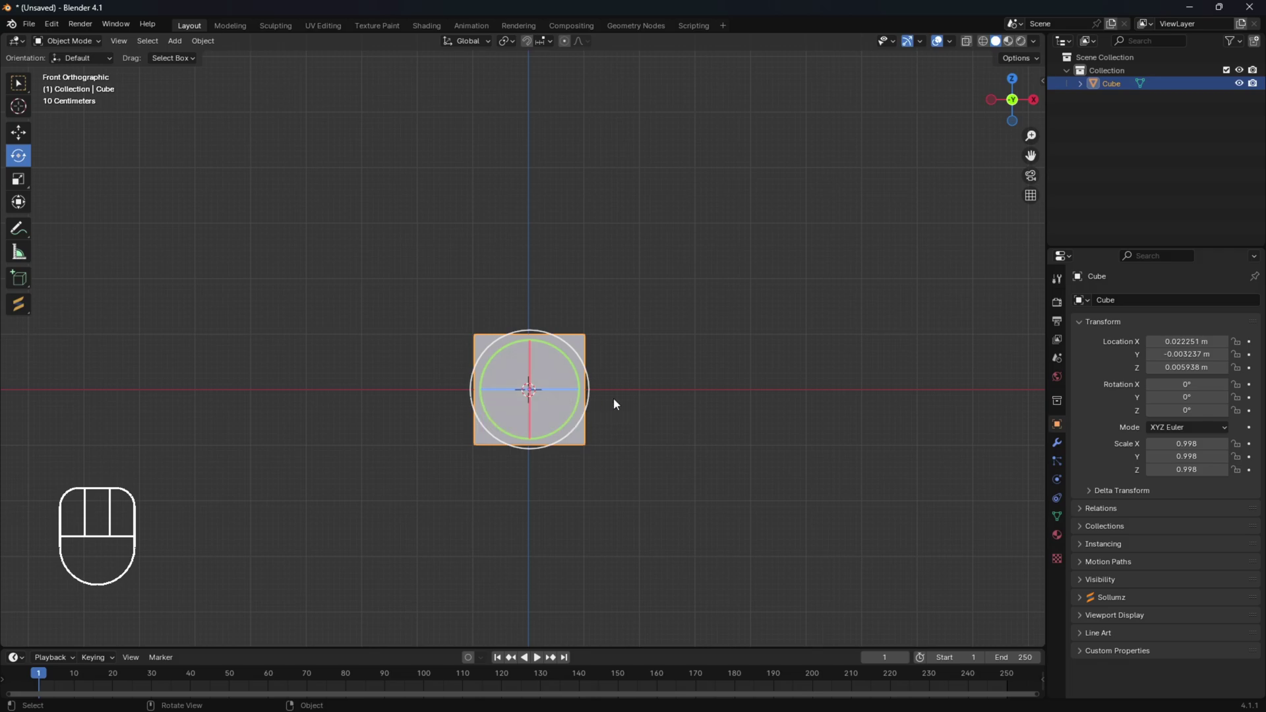
key("r")
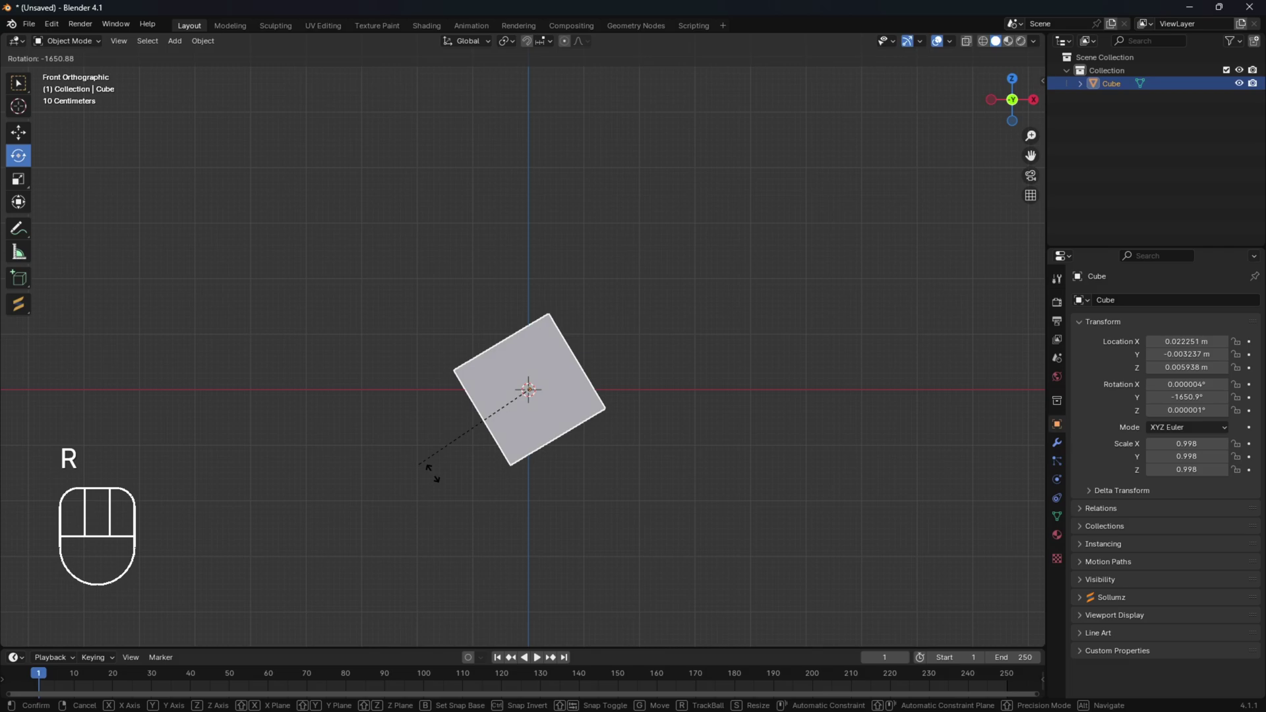
key("Escape")
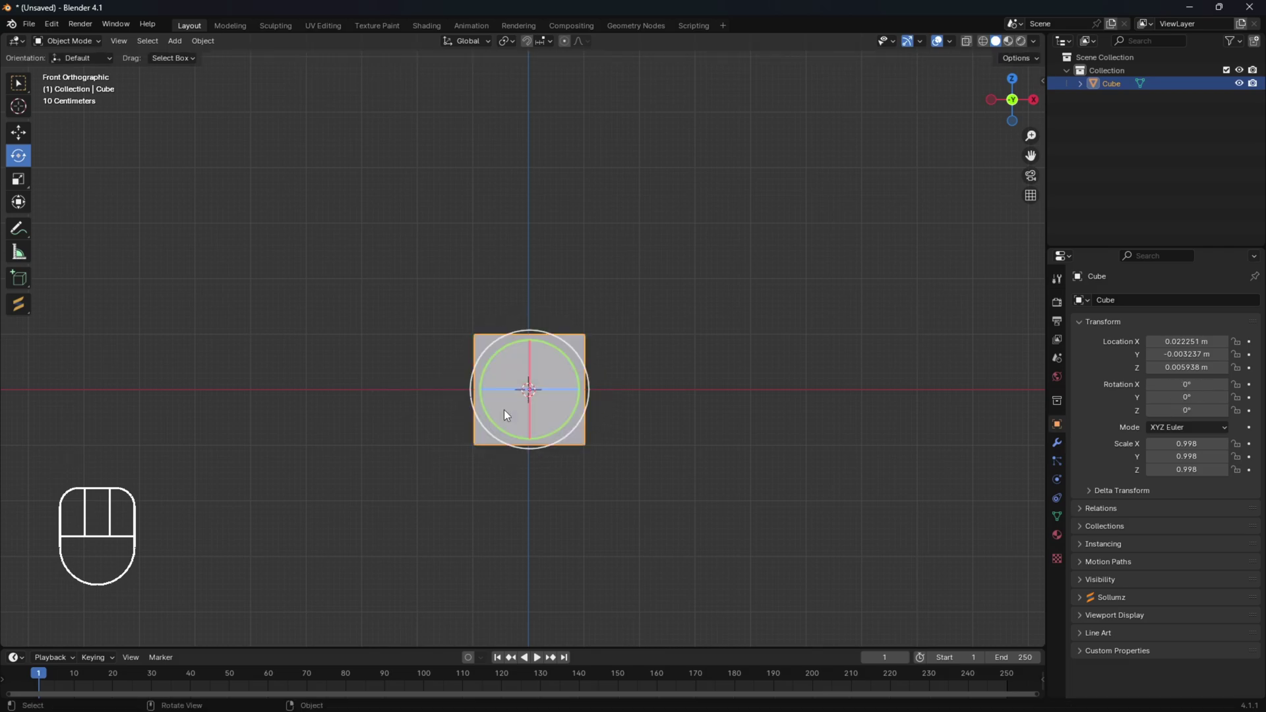
- Practise orbiting around the cube and snapping to axis-aligned views, including Front and Left Orthographic
mouse_move(546, 390)
middle_mouse_down()
mouse_move(540, 433)
mouse_move(644, 418)
mouse_move(555, 419)
mouse_move(540, 392)
middle_mouse_up()
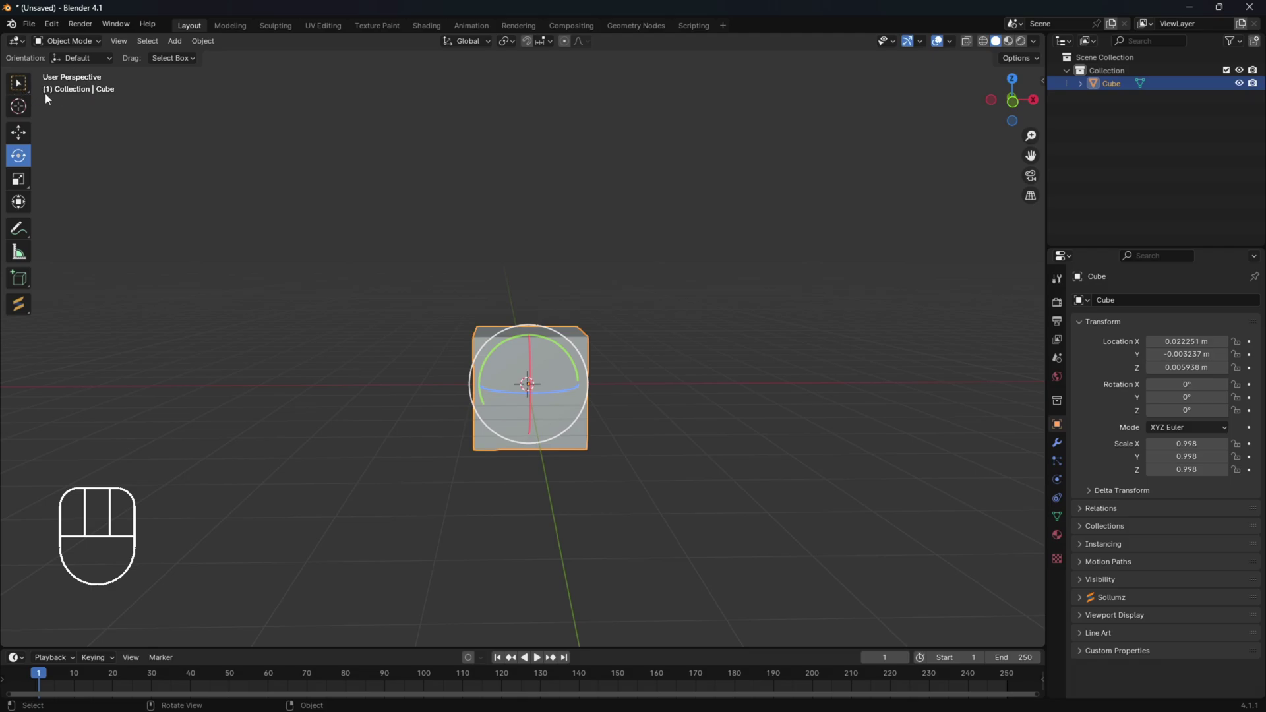
middle_click_drag(550, 415, 550, 415, "alt")
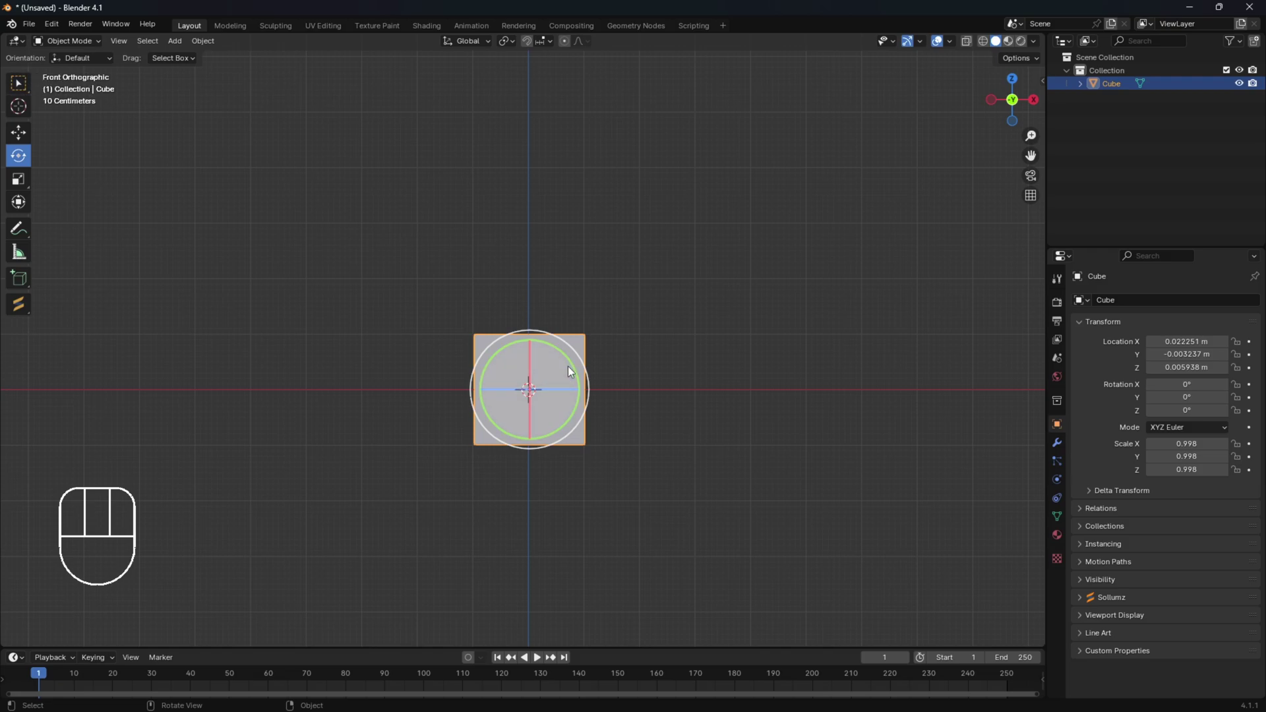
middle_click_drag(571, 372, 728, 367)
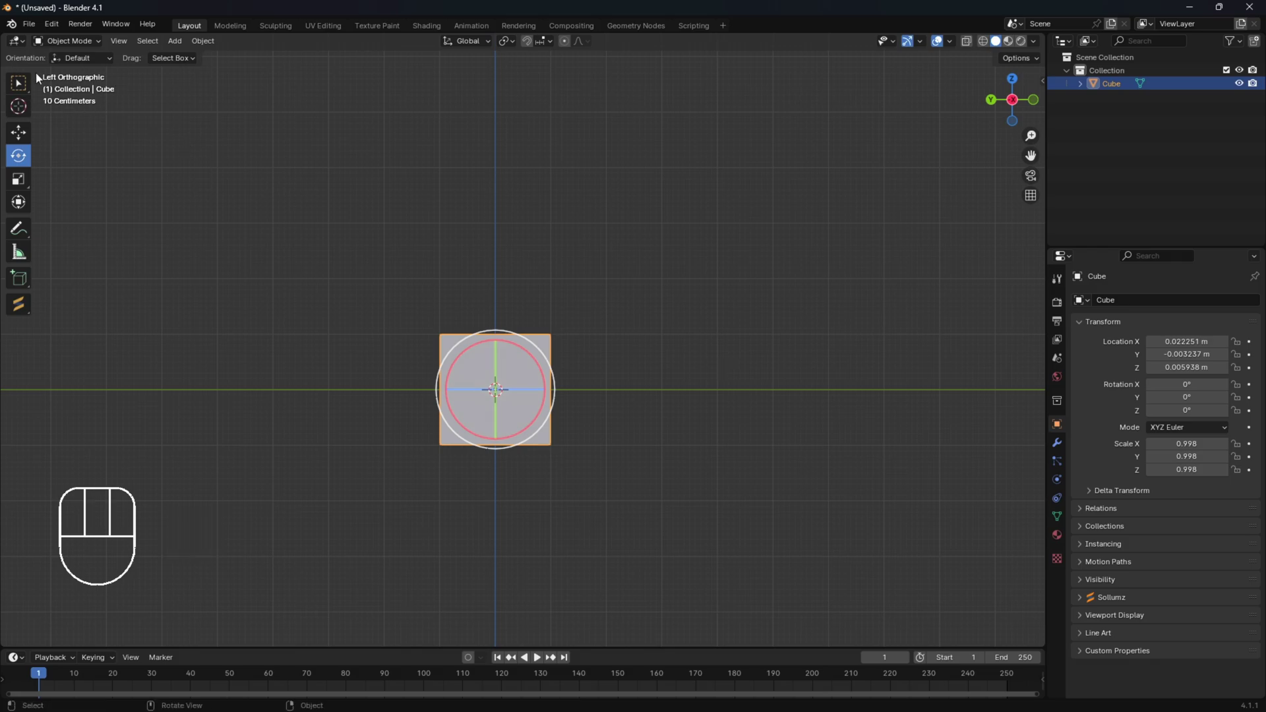
middle_click_drag(574, 394, 765, 376)
middle_click_drag(658, 380, 691, 329)
middle_click_drag(689, 488, 688, 535, "alt")
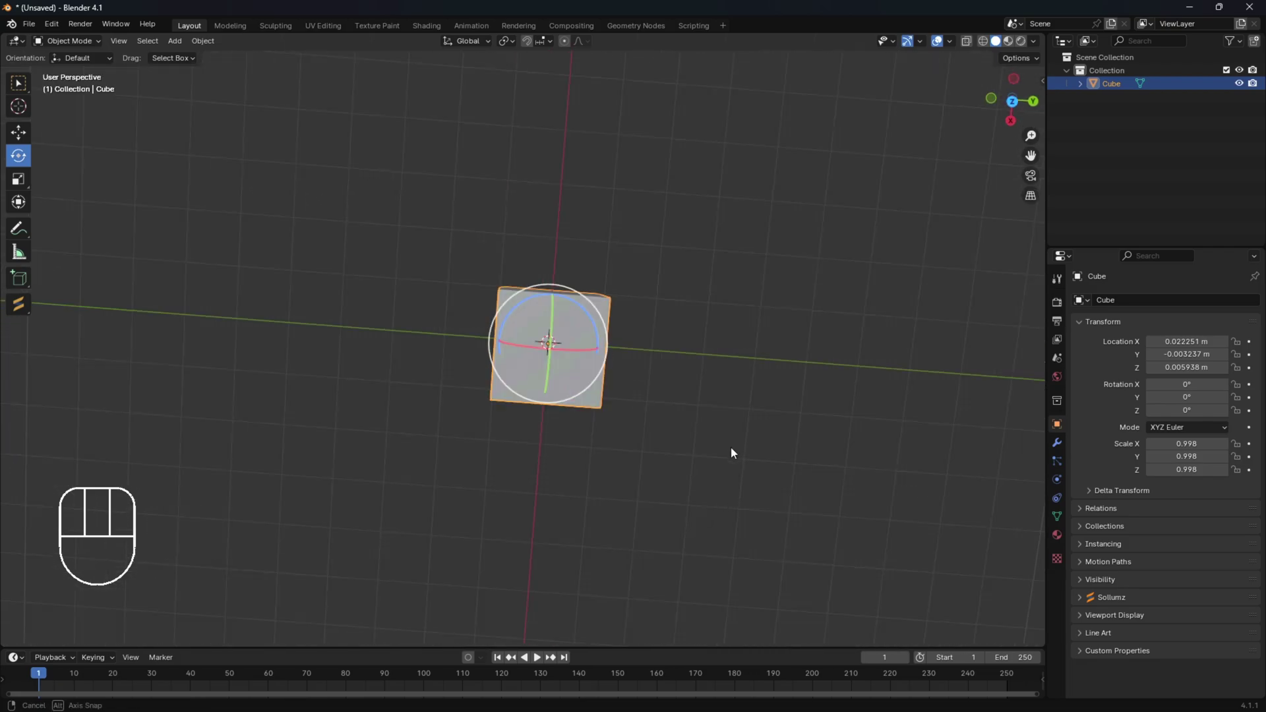
- Return to the Front Orthographic view, try rotating the cube to about -34° on Y, and cancel it
middle_click_drag(732, 452, 786, 371)
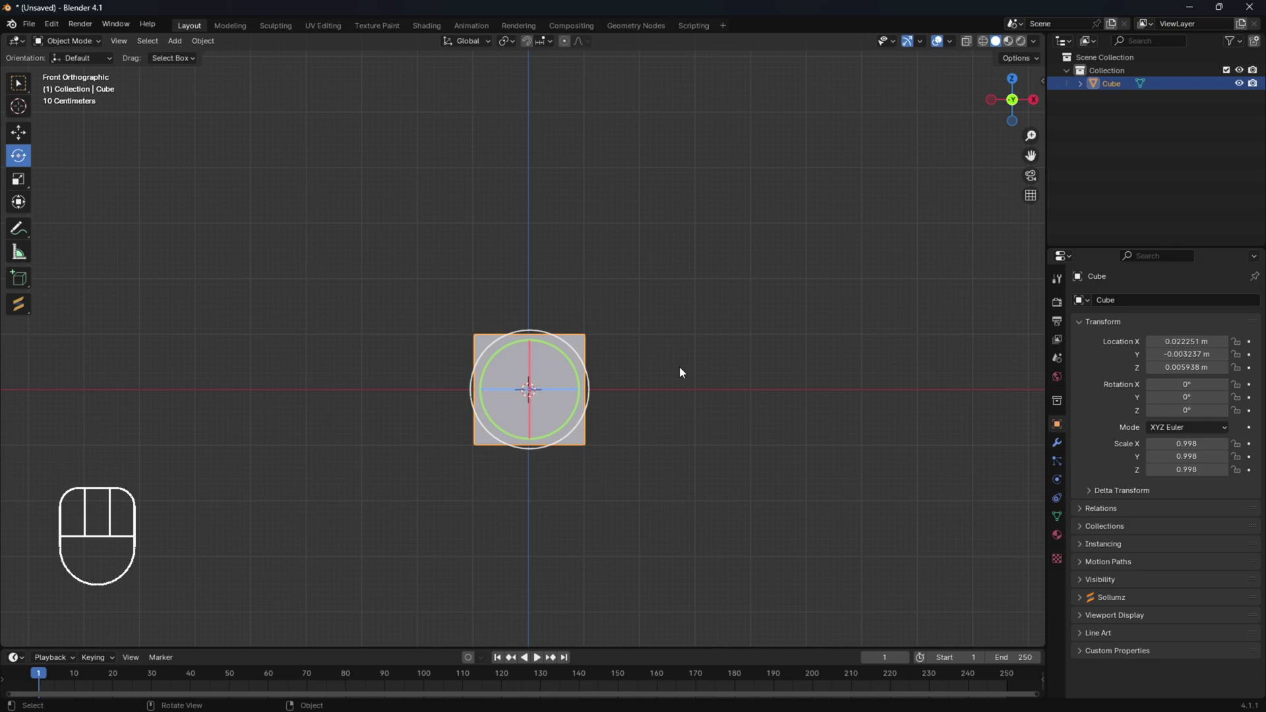
key("r")
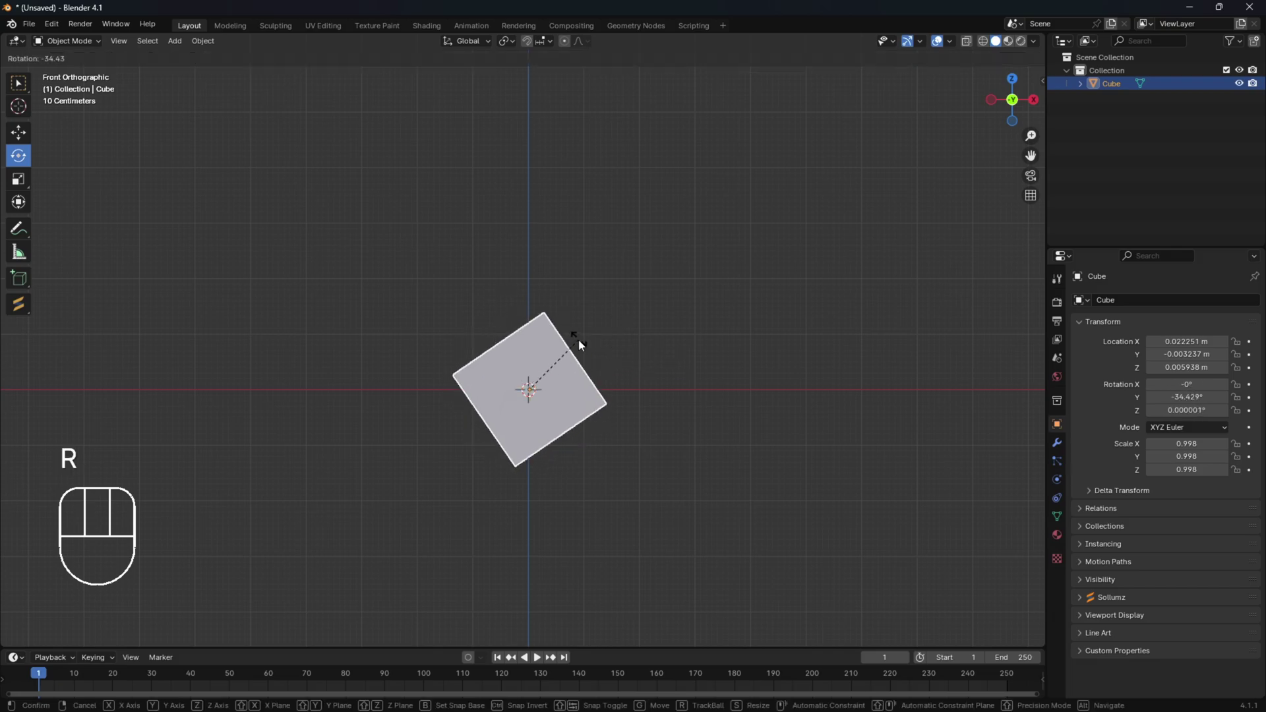
right_click(580, 346)
- From a perspective view, try rotating the cube constrained to the global X, Y and Z axes in turn, and cancel the rotation
middle_click_drag(590, 344, 616, 347)
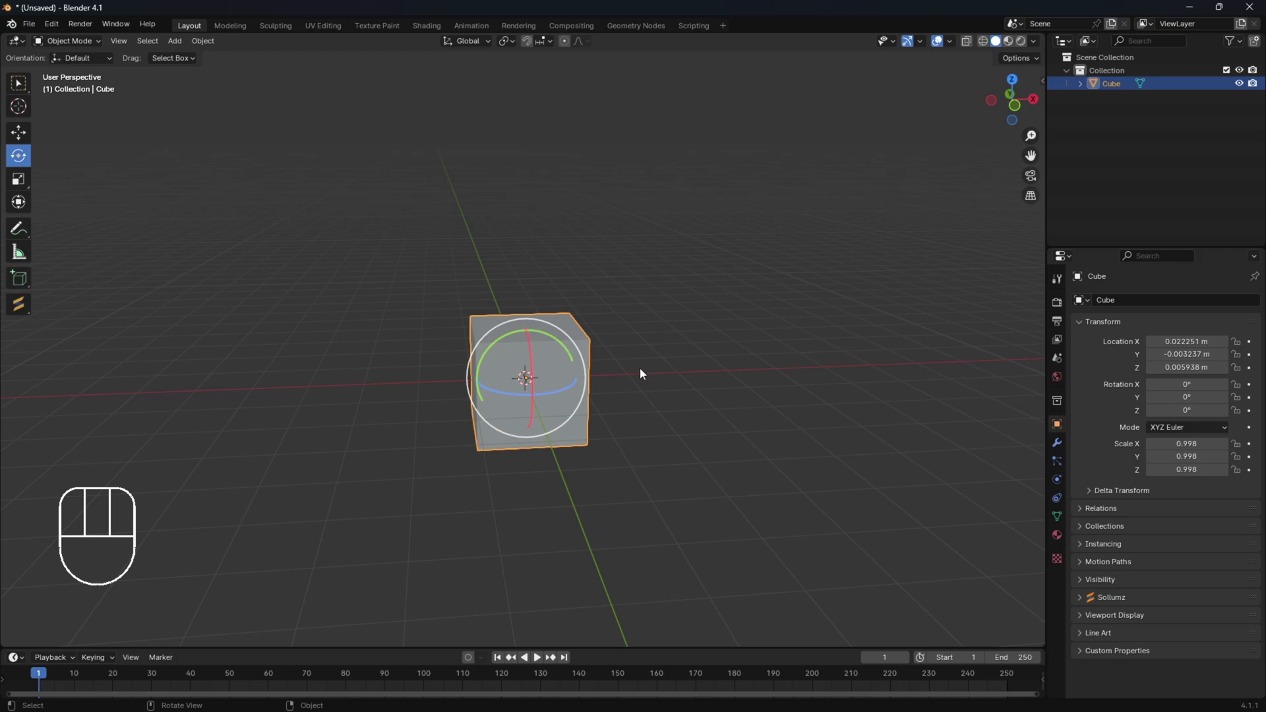
key("r")
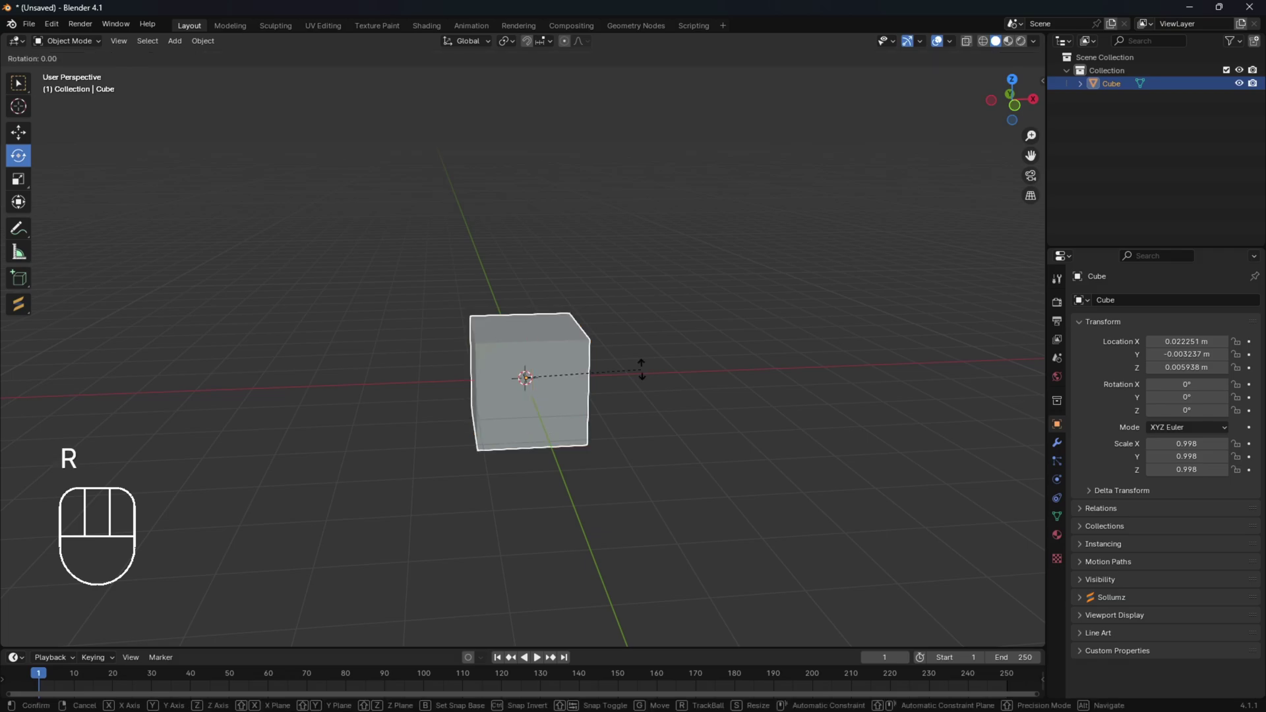
key("x")
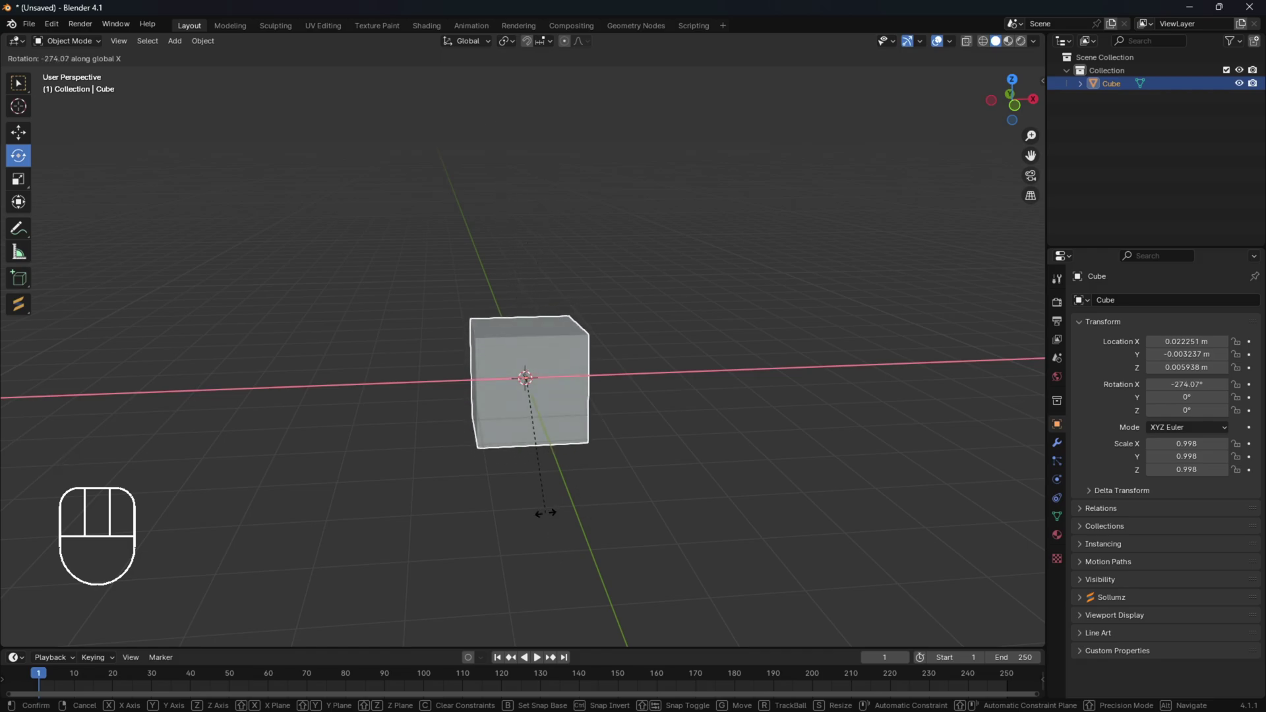
key("y")
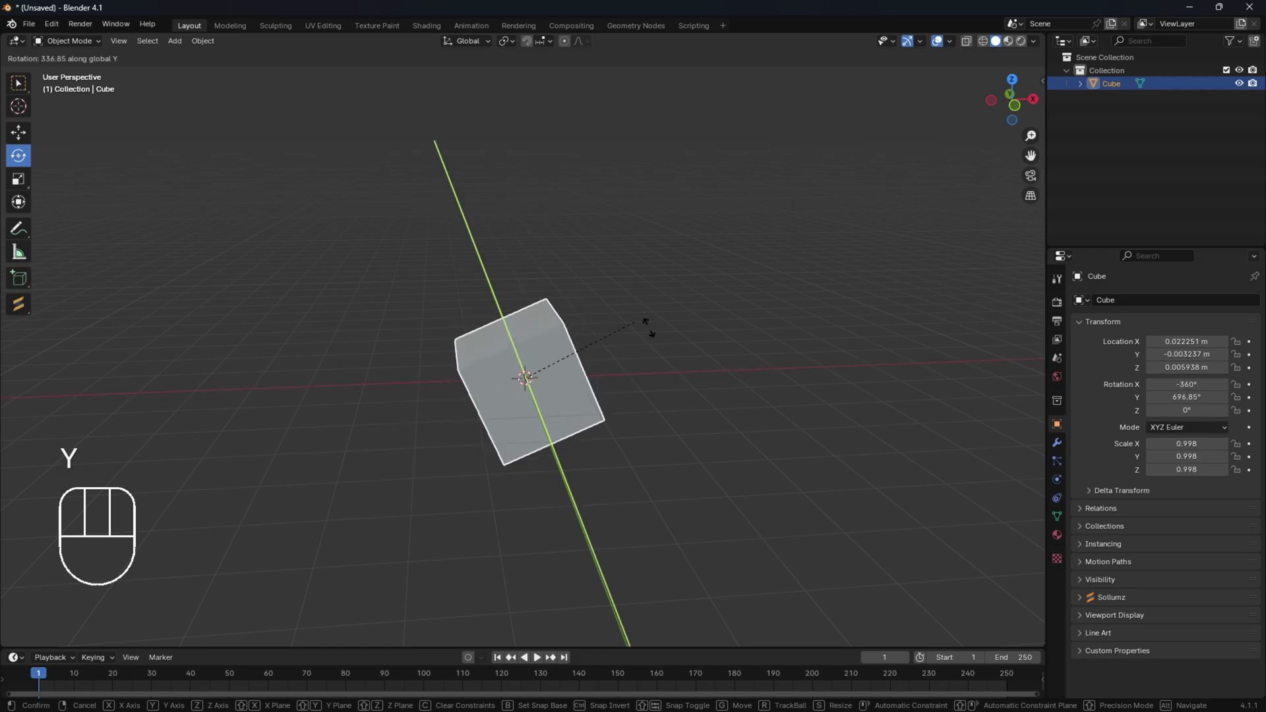
key("z")
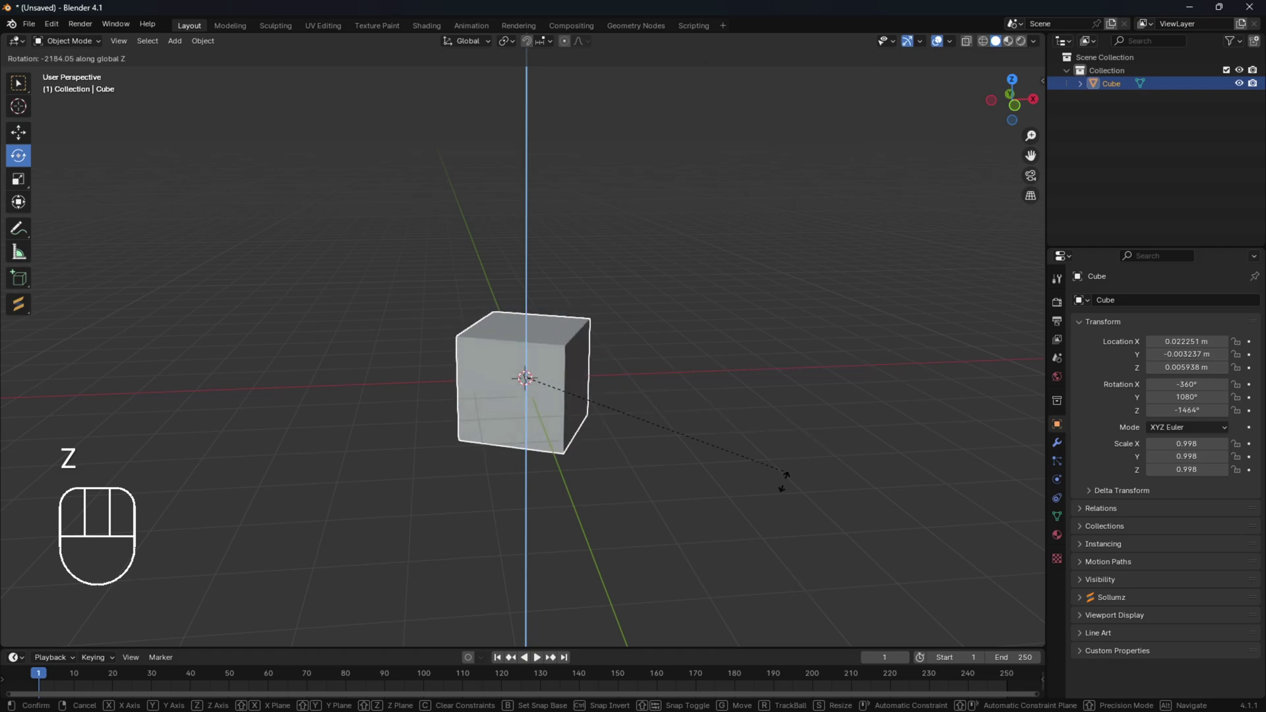
right_click(571, 421)
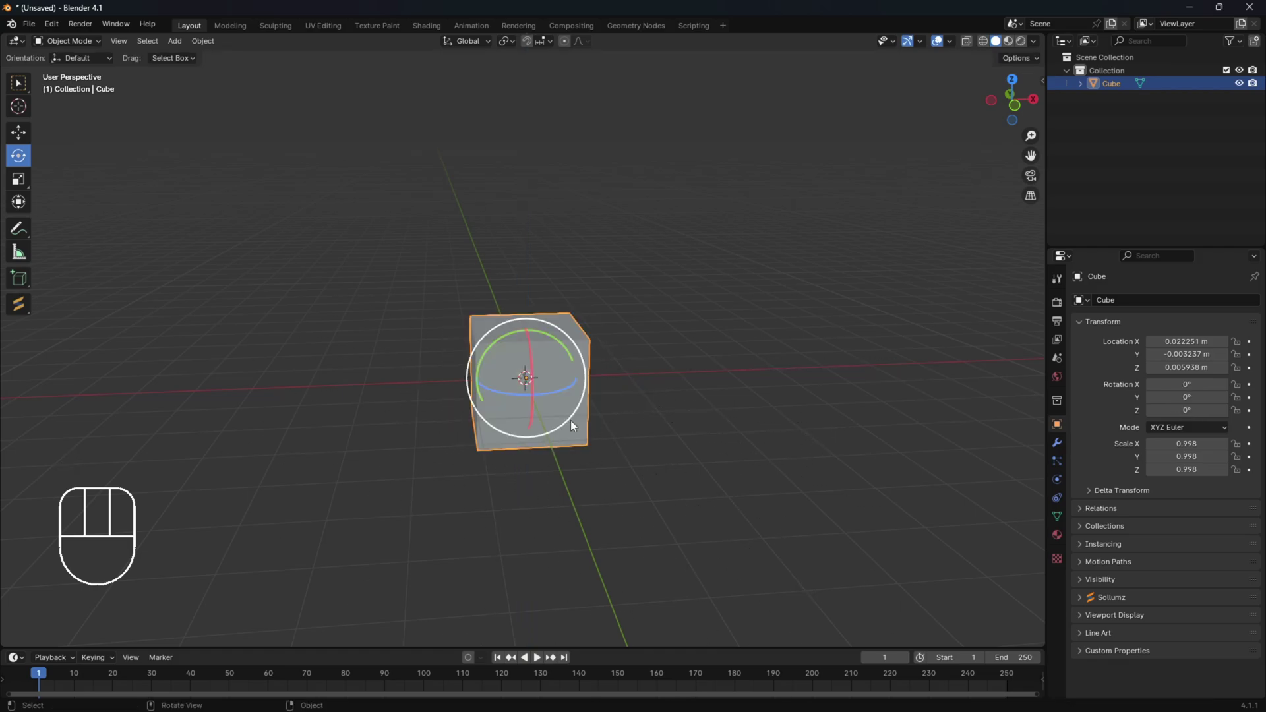
- With the Scale tool, stretch the cube along X to about 1.338 and again to about 2.649, undoing each resize
left_click(19, 180)
mouse_move(741, 450)
middle_mouse_down()
mouse_move(703, 426)
mouse_move(730, 442)
mouse_move(719, 446)
middle_mouse_up()
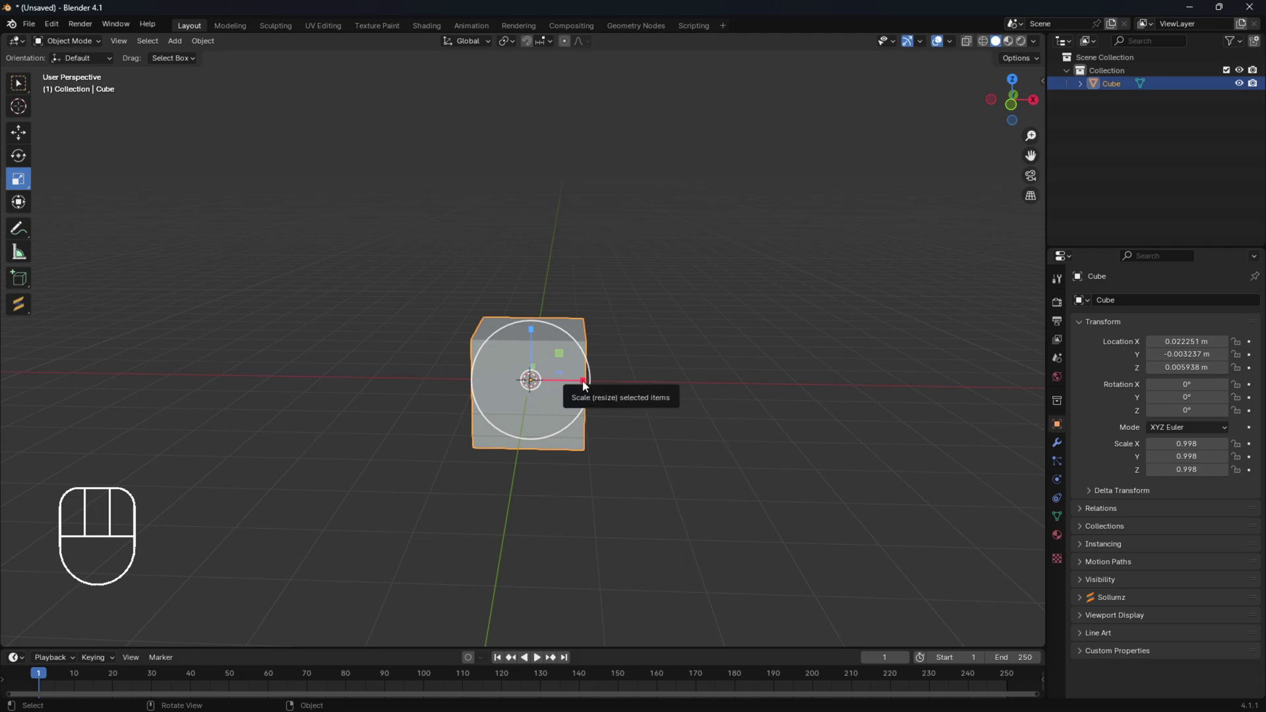
mouse_move(584, 386)
left_mouse_down()
mouse_move(628, 385)
mouse_move(557, 390)
mouse_move(605, 399)
left_mouse_up()
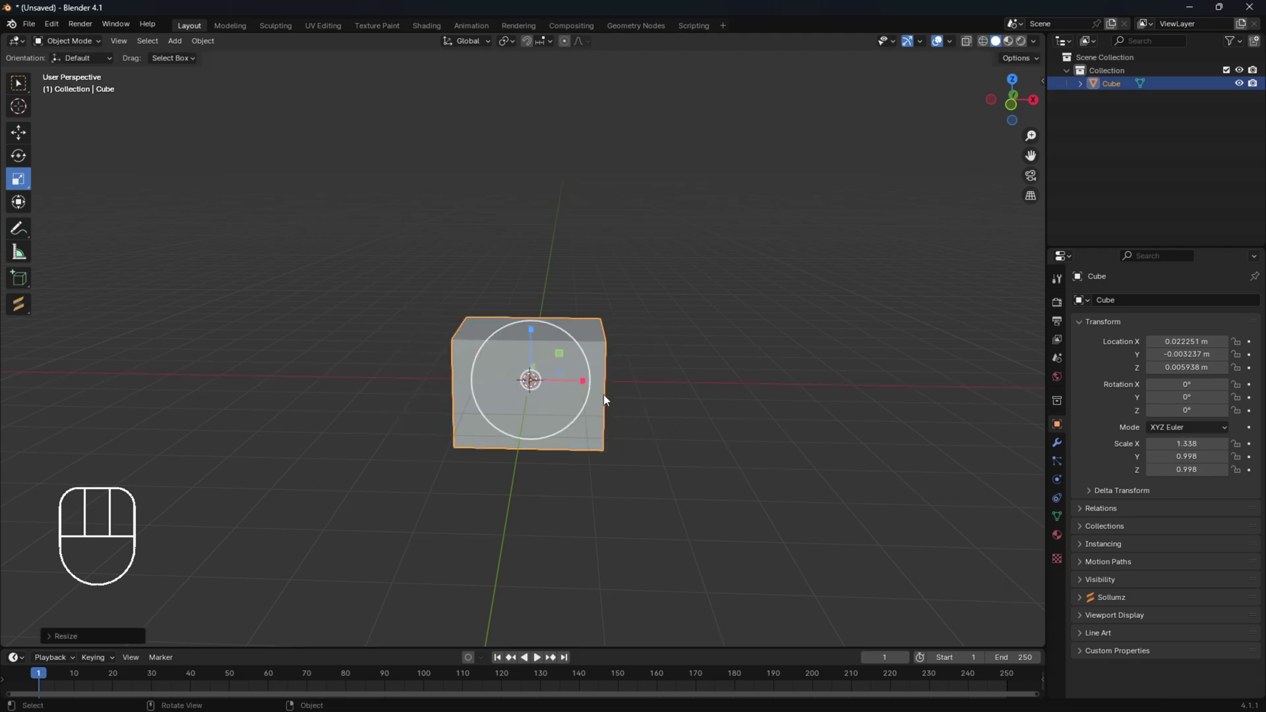
key("ctrl+z")
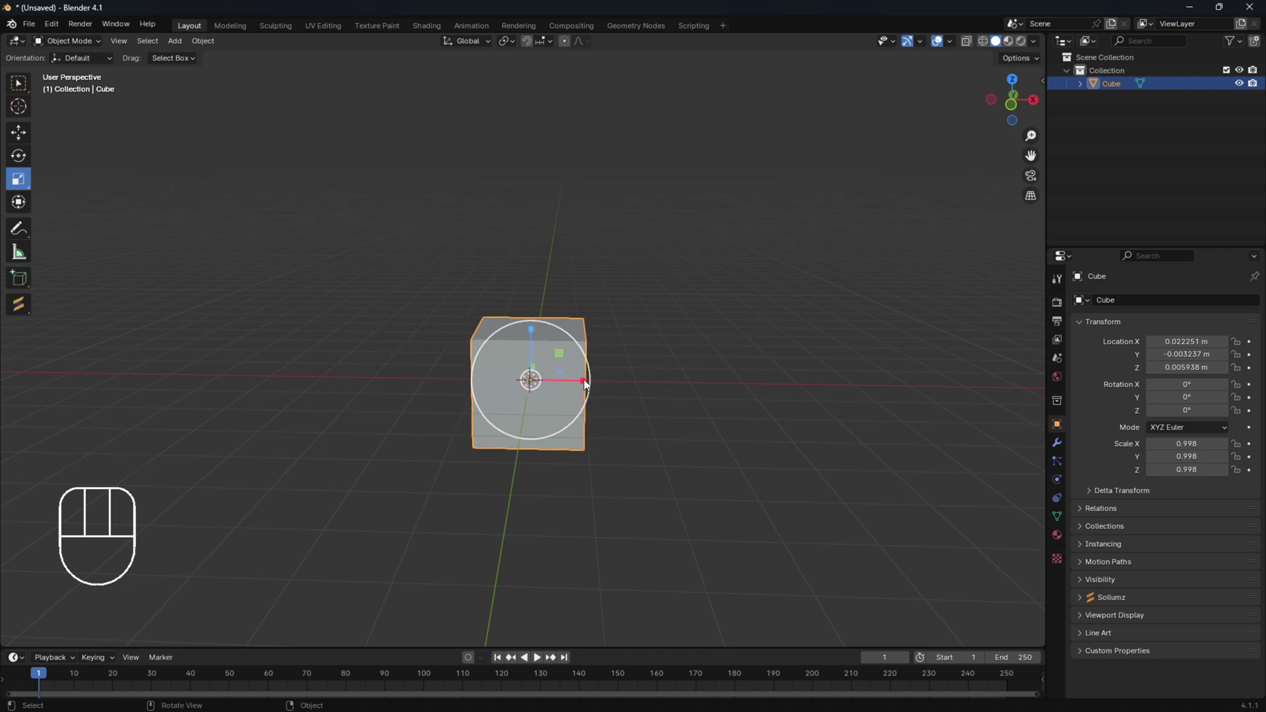
left_click_drag(584, 386, 681, 387)
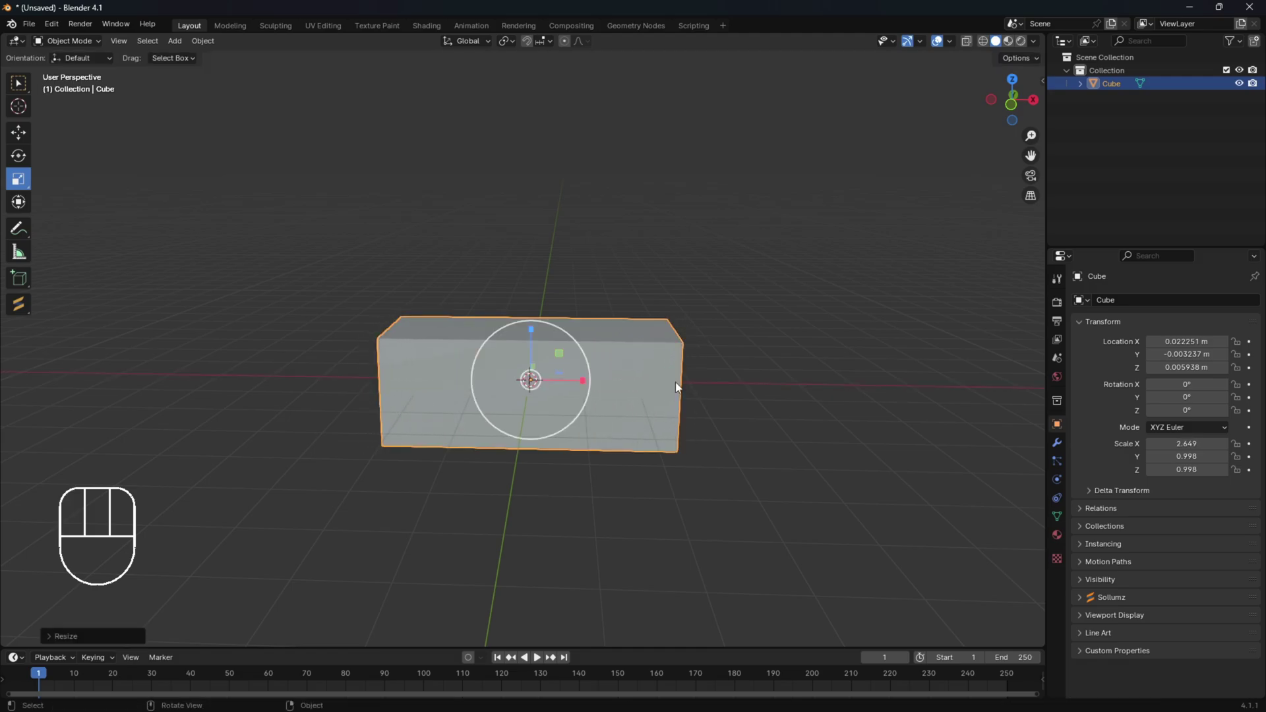
key("ctrl+z")
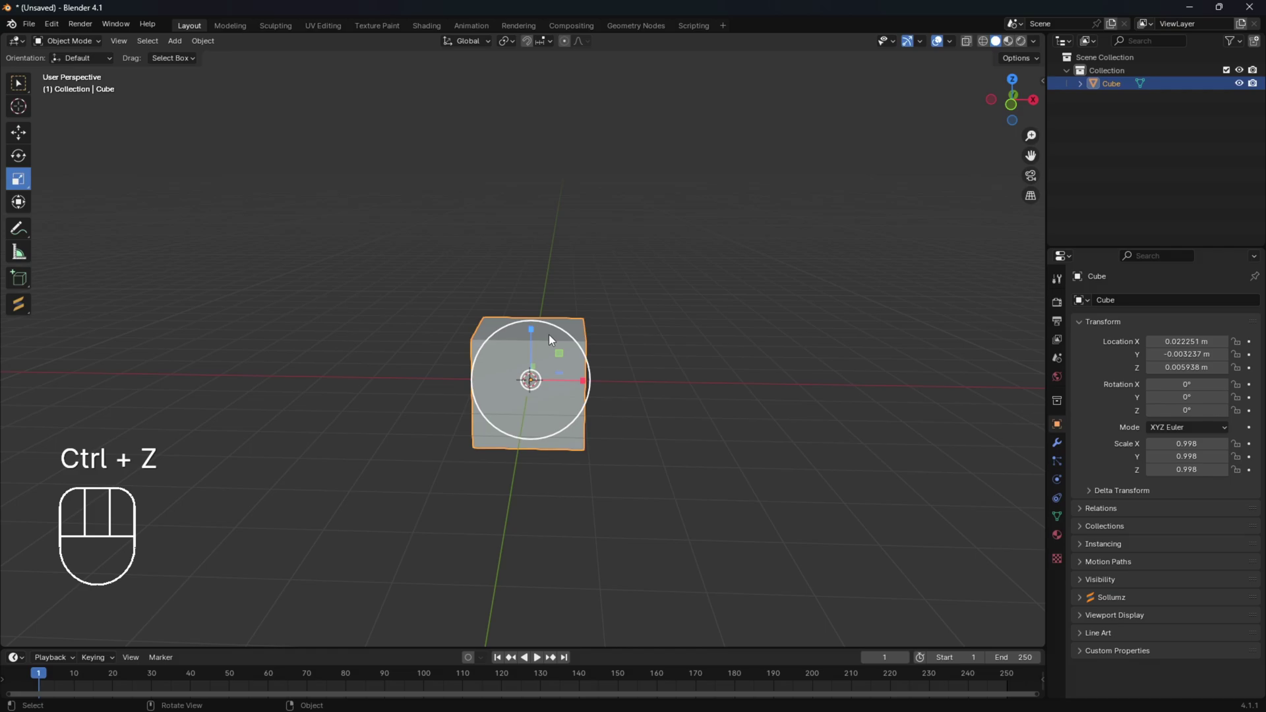
- Scale the cube with the gizmo to about 2.521 on Z, 2.728 on Y and 2.873 on X
left_click_drag(532, 330, 533, 257)
middle_click_drag(685, 389, 592, 385)
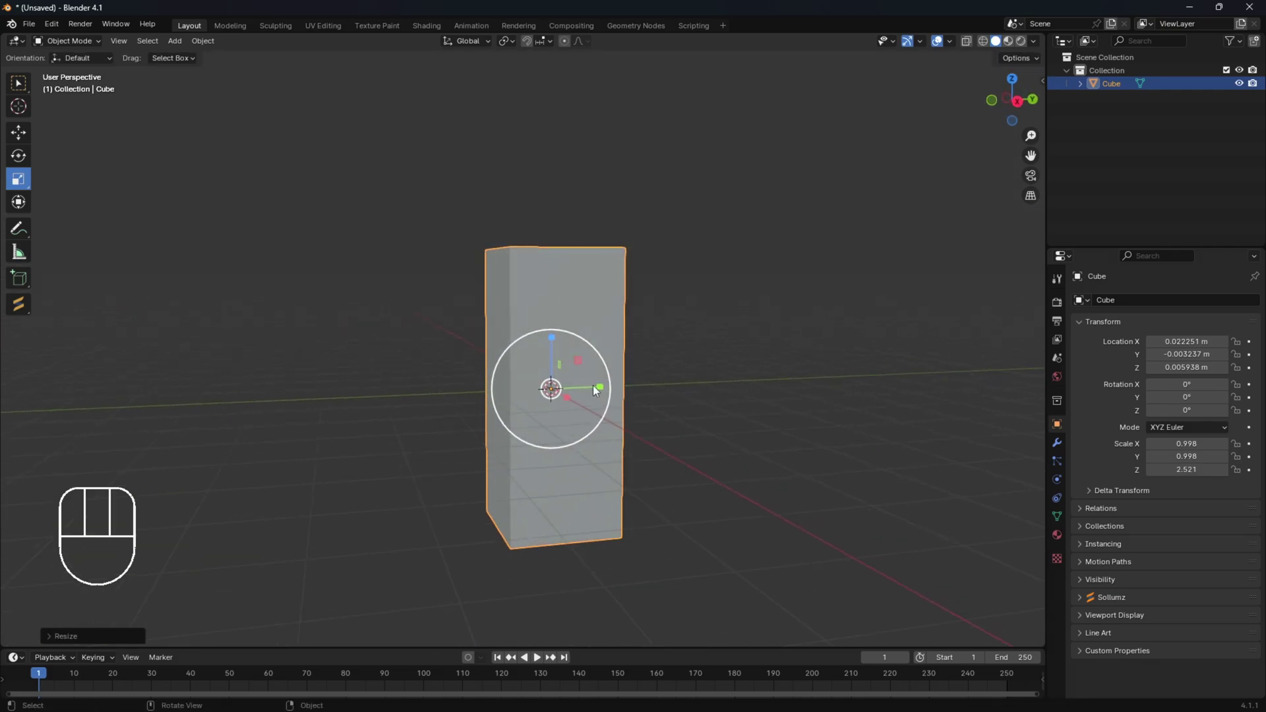
left_click_drag(600, 385, 702, 386)
middle_click_drag(728, 388, 817, 404)
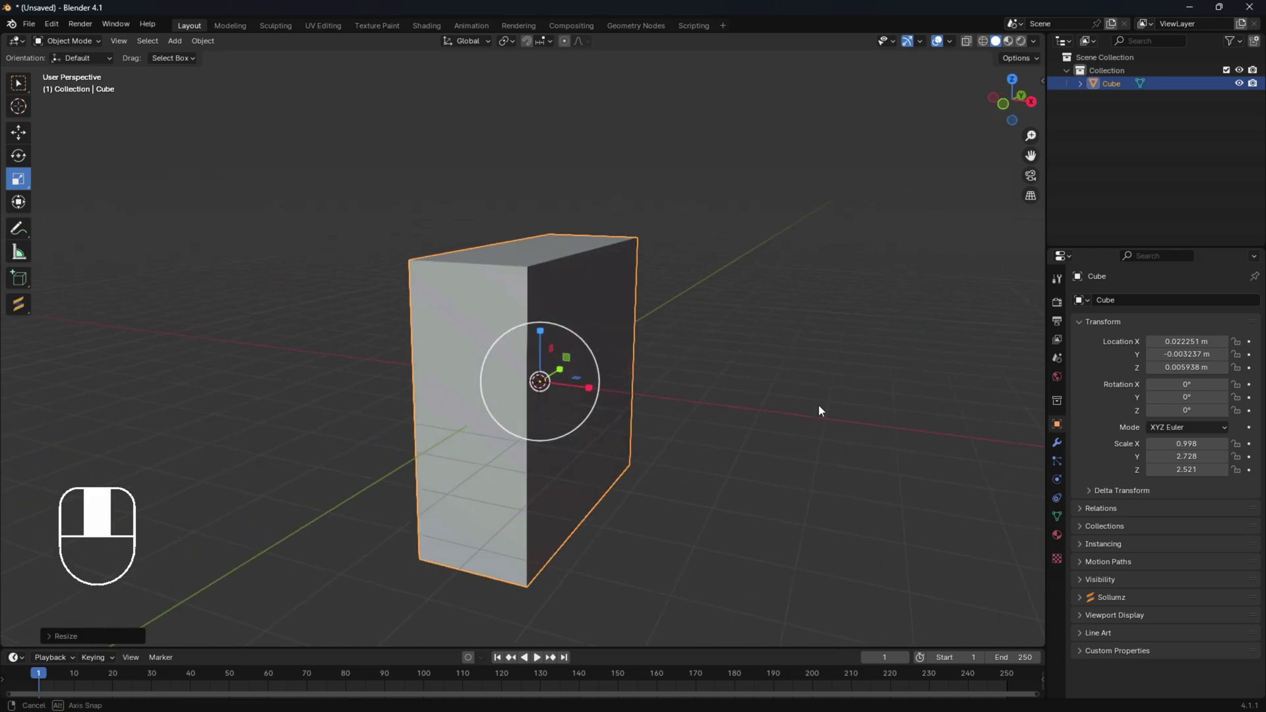
left_click_drag(589, 391, 685, 410)
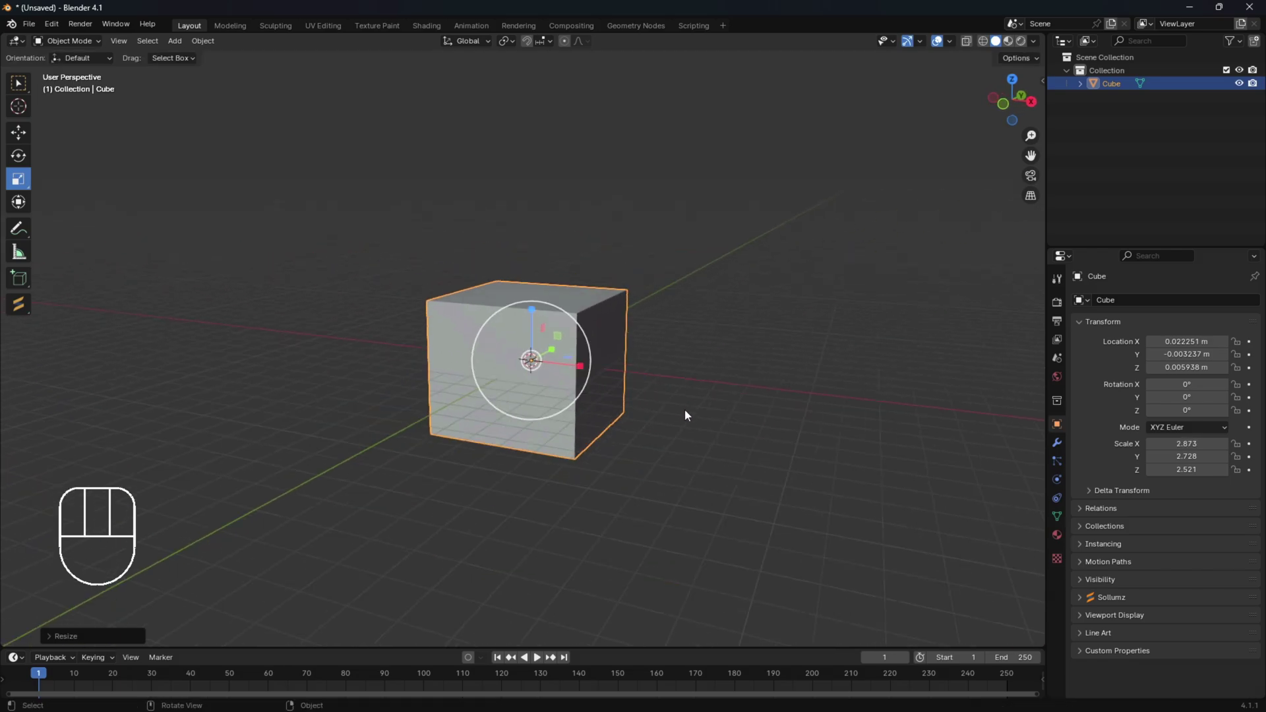
middle_click_drag(684, 410, 648, 397)
- Undo the cube's last three resizes along X, Y and Z
key("ctrl+z")
key("ctrl+z")
key("ctrl+z")
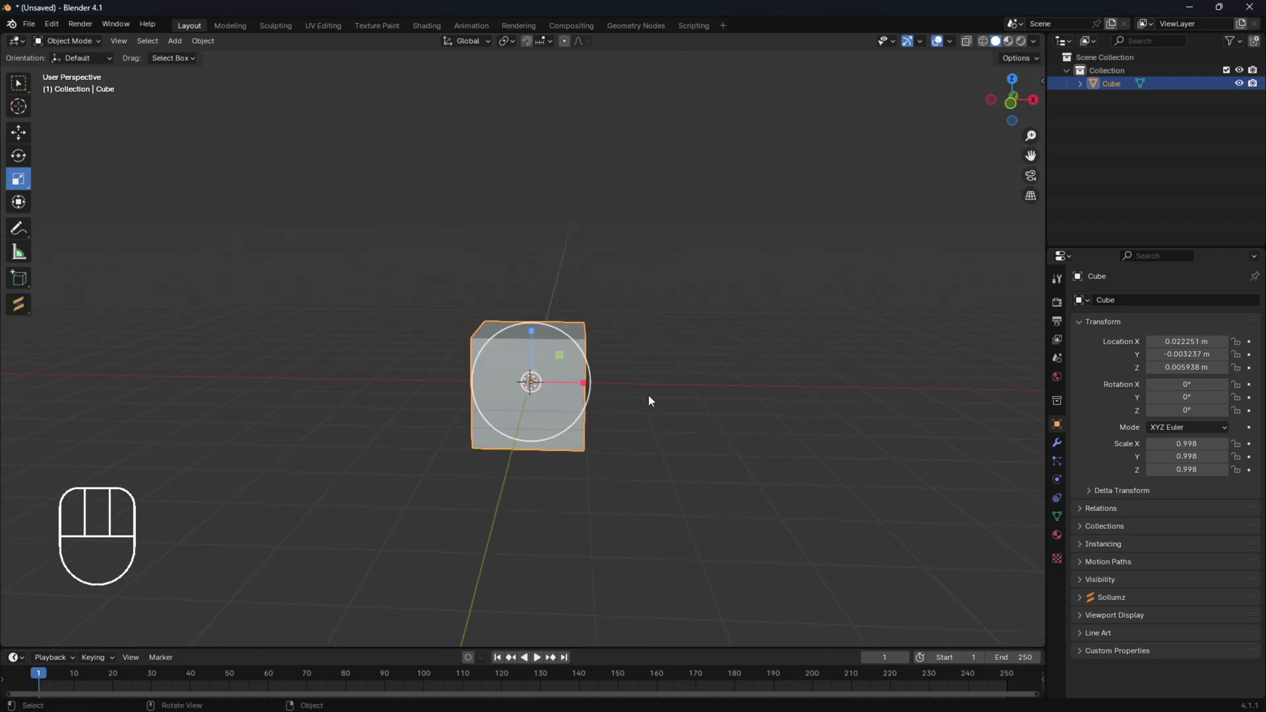
- Scale the cube along the global X axis to about 1.925 and along the global Y axis to about 3.061
key("s")
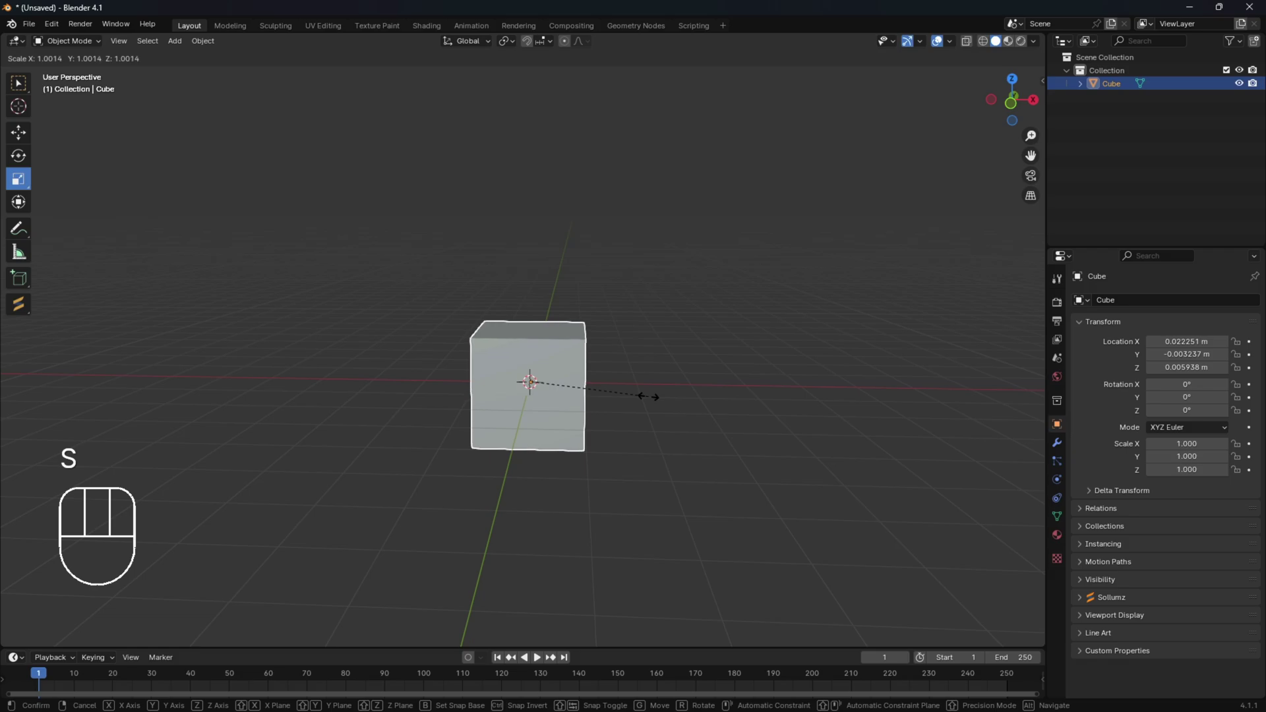
key("x")
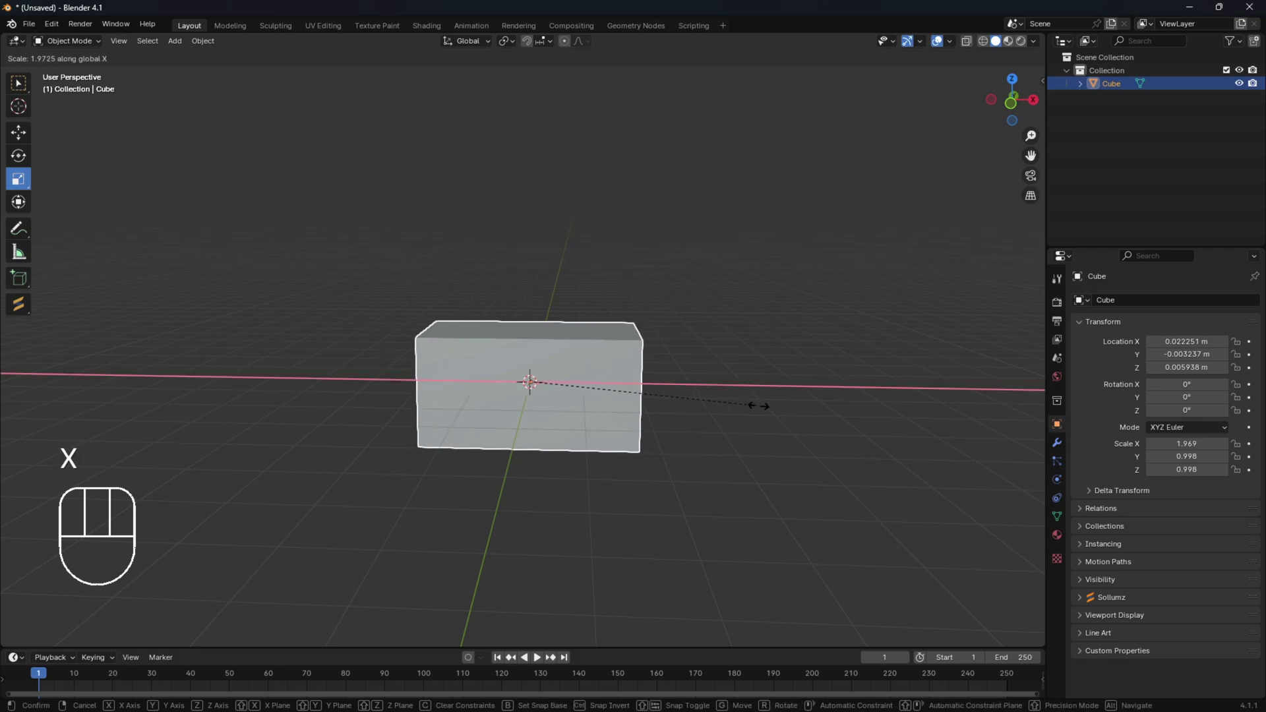
left_click(756, 416)
key("s")
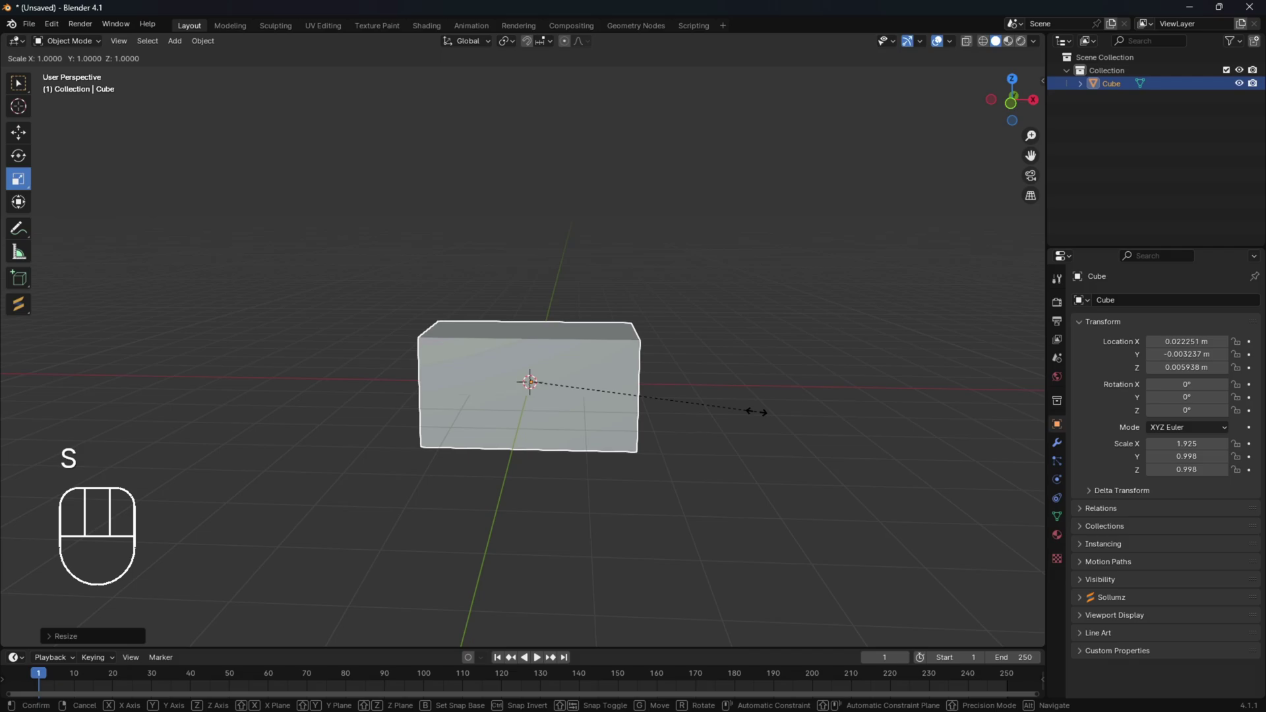
key("y")
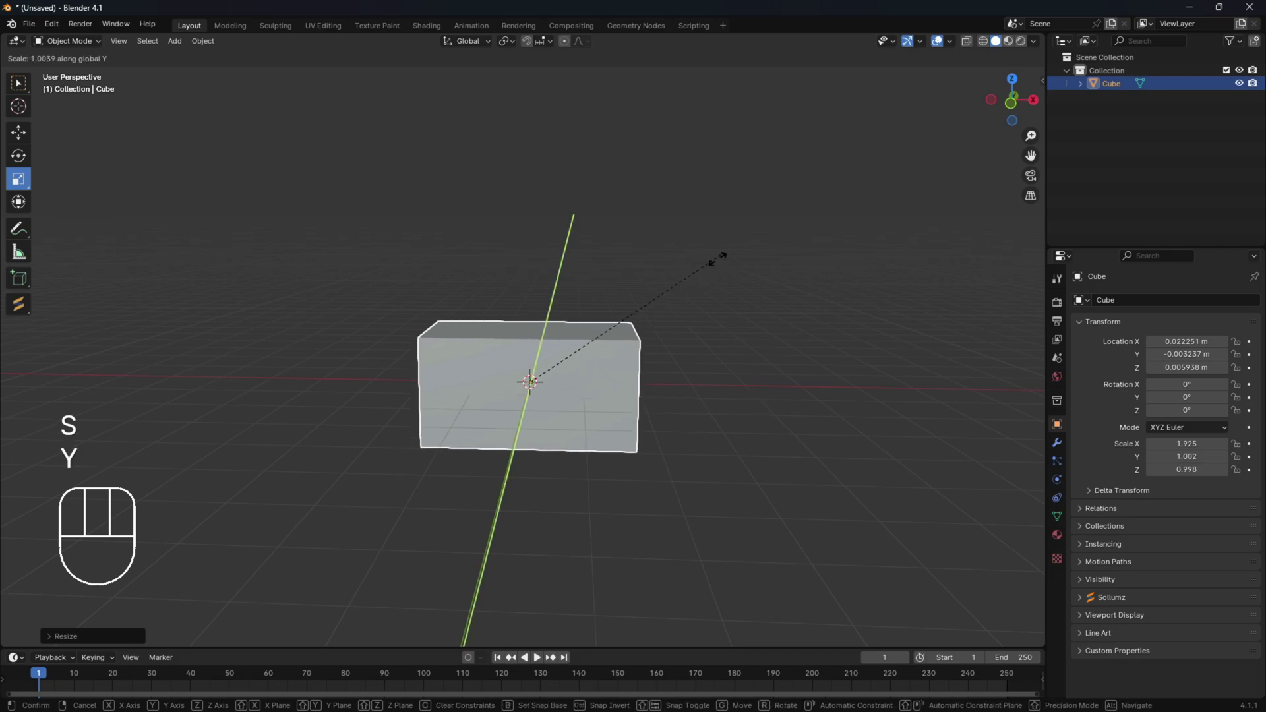
left_click(74, 99)
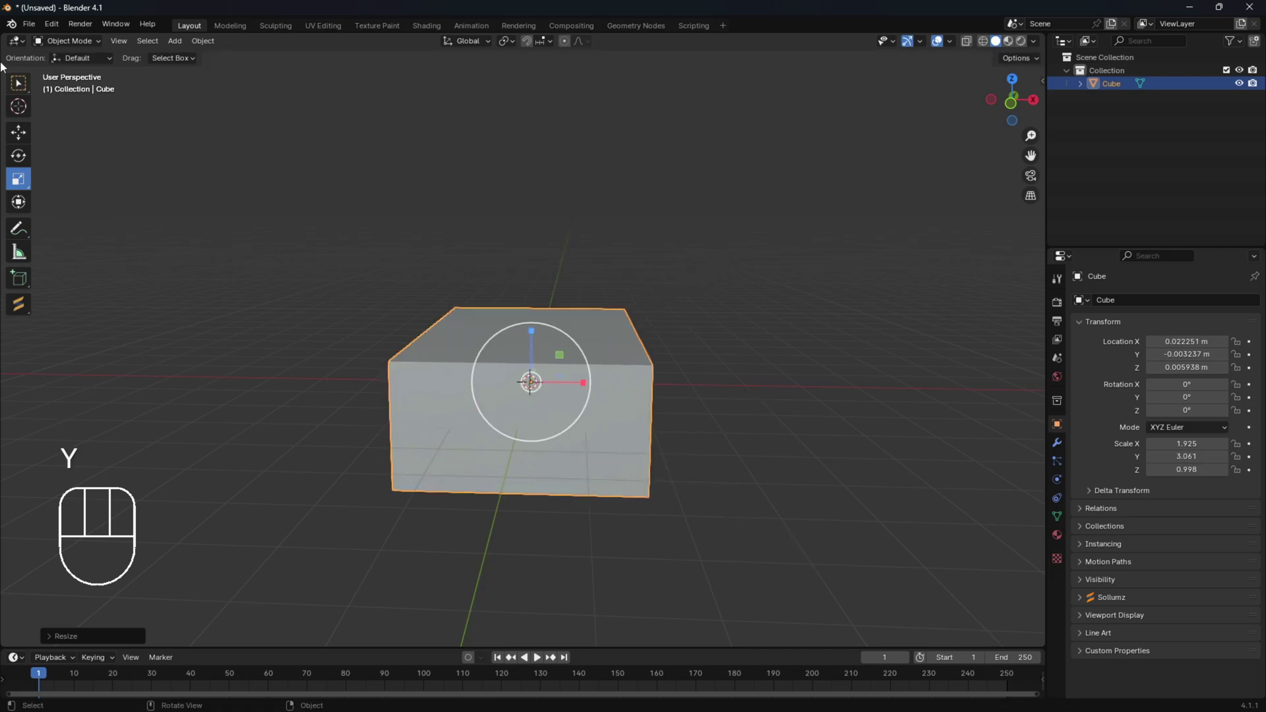
- Scale the cube along the global Z axis to about 2.82
key("s")
key("z")
key("s")
key("z")
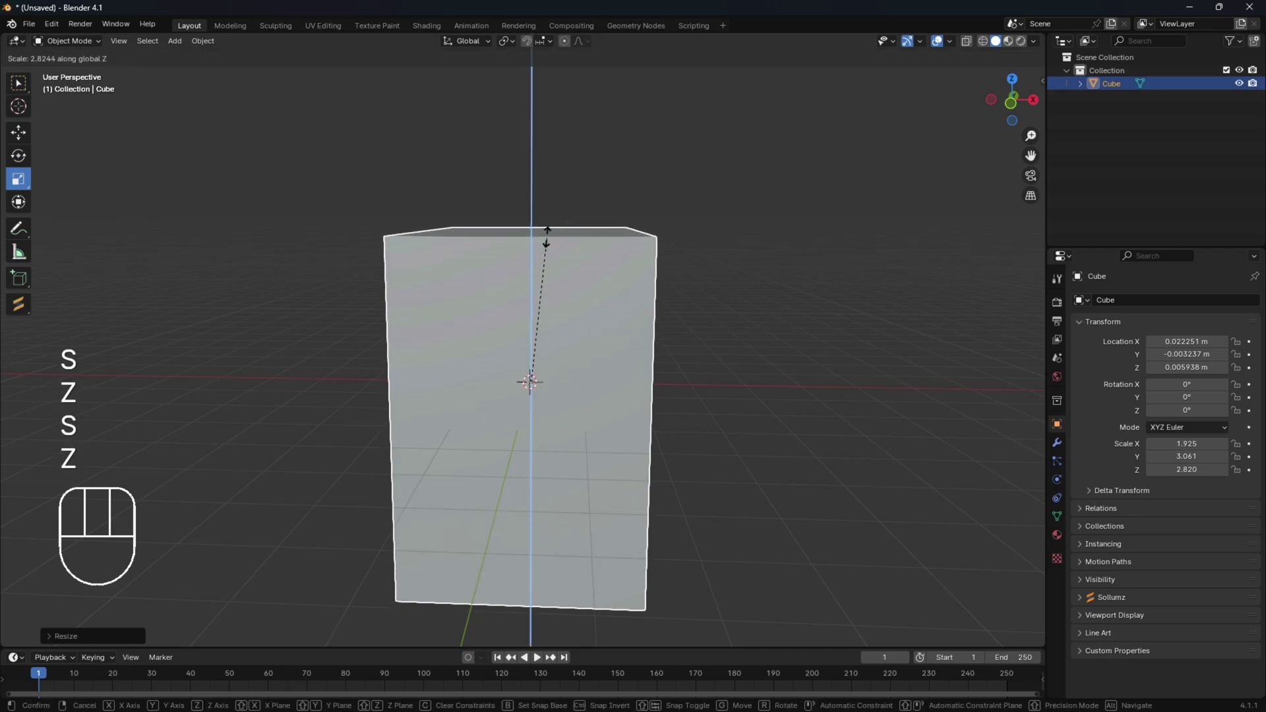
left_click(543, 200)
middle_click_drag(543, 201, 508, 301)
- Undo the cube's three axis-constrained resizes along X, Y and Z
key("ctrl+z")
key("ctrl+z")
key("ctrl+z")
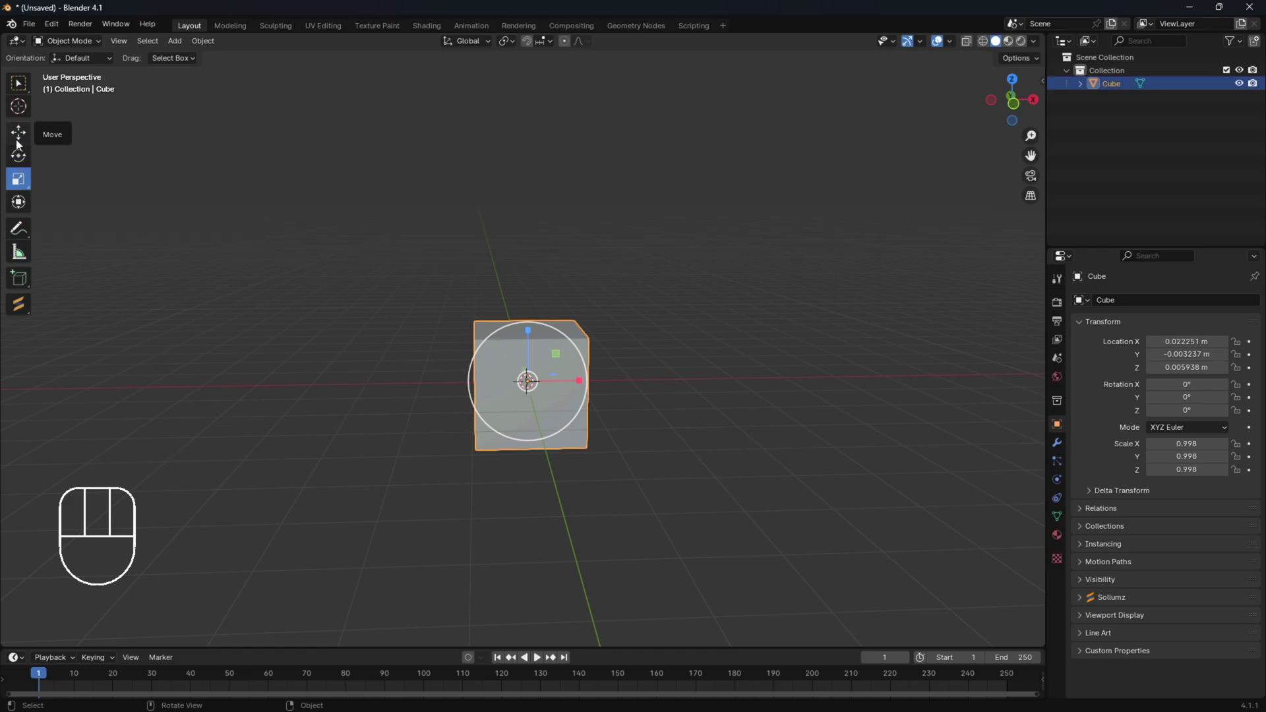
- Switch to the Select Box tool and select the cube
left_click(19, 82)
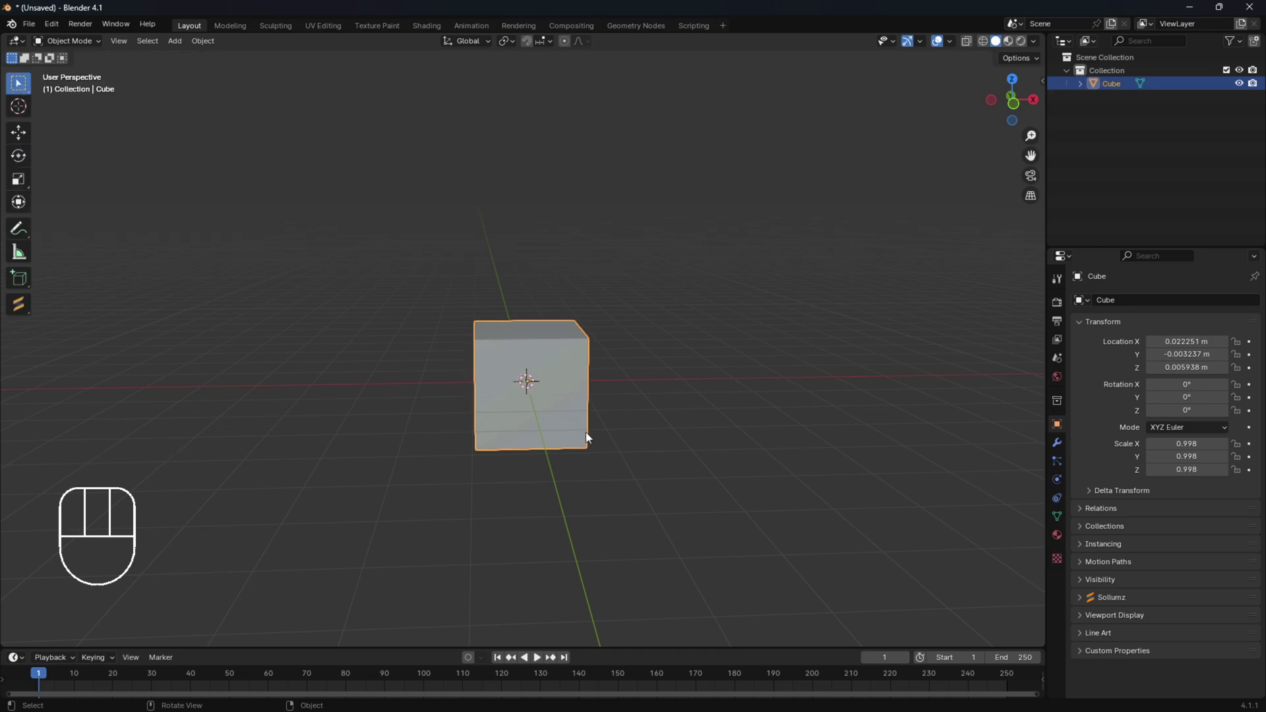
middle_click_drag(704, 339, 681, 324)
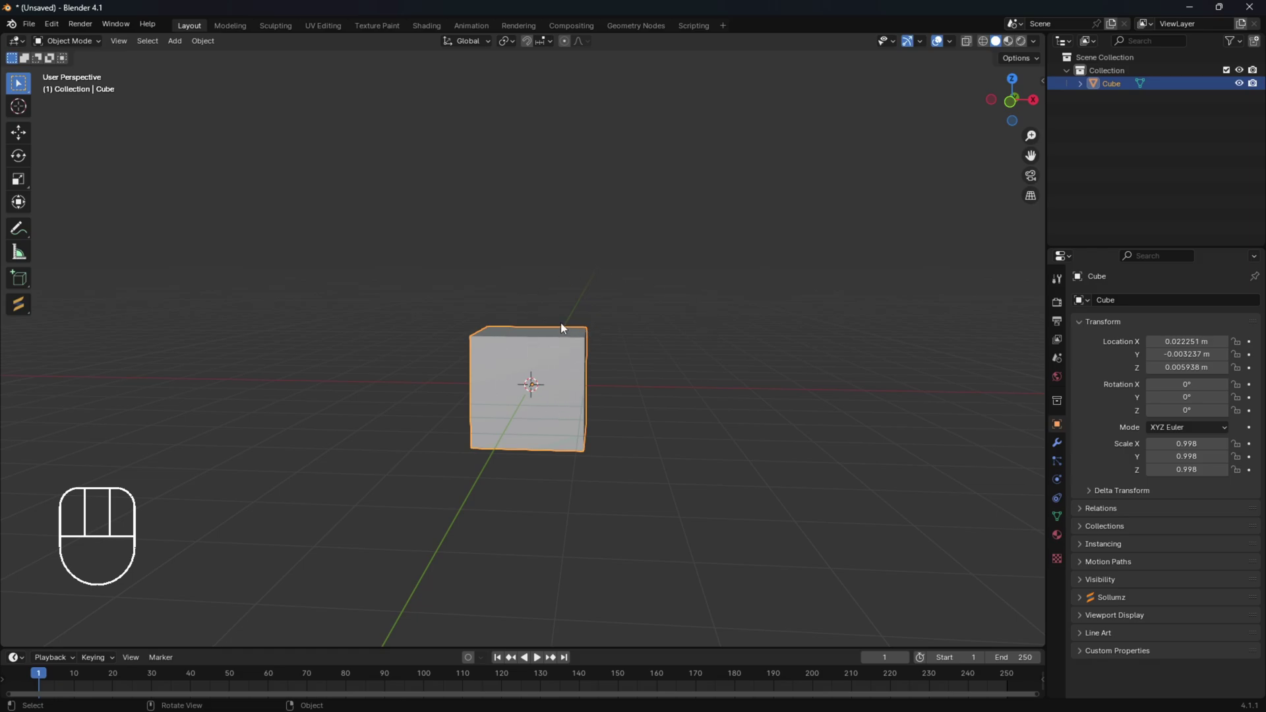
right_click_drag(558, 354, 667, 358)
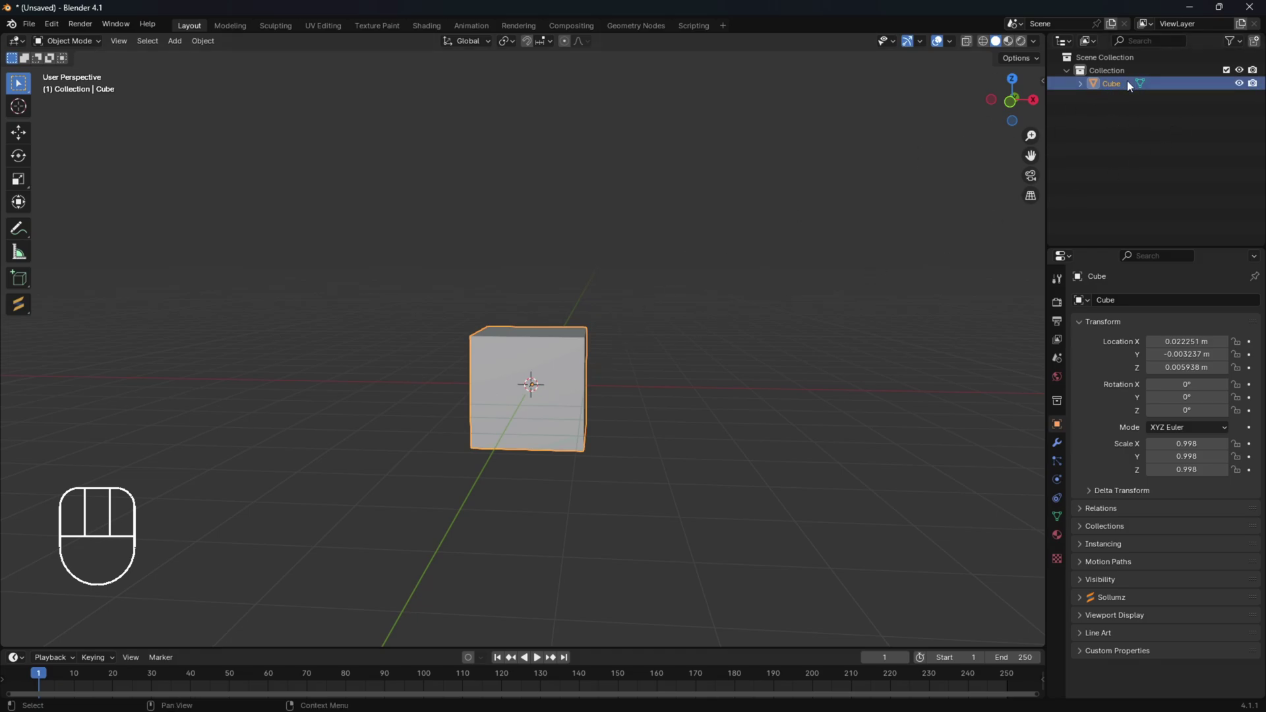
right_click_drag(1129, 84, 610, 341)
left_click(563, 351)
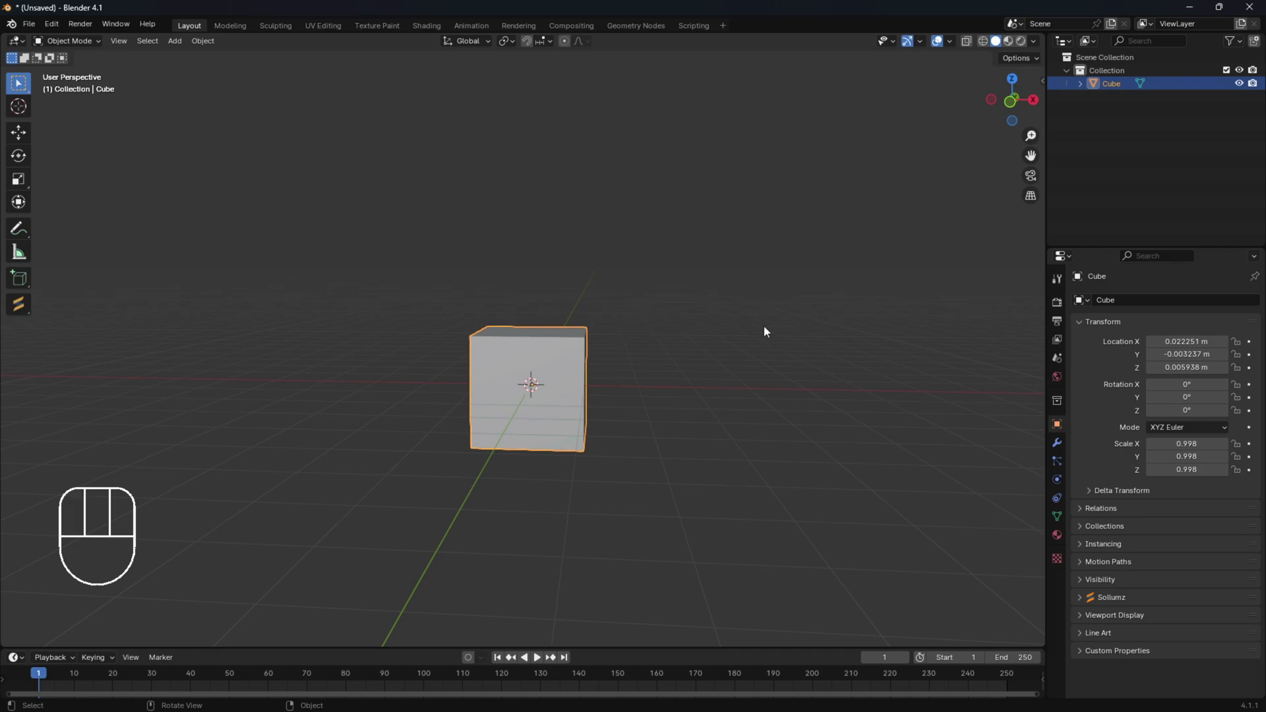
- Delete the selected cube from the scene
key("x")
left_click(714, 328)
middle_click_drag(715, 324, 311, 327)
mouse_move(526, 336)
middle_mouse_down("alt")
mouse_move(498, 340)
mouse_move(510, 341)
middle_mouse_up("alt")
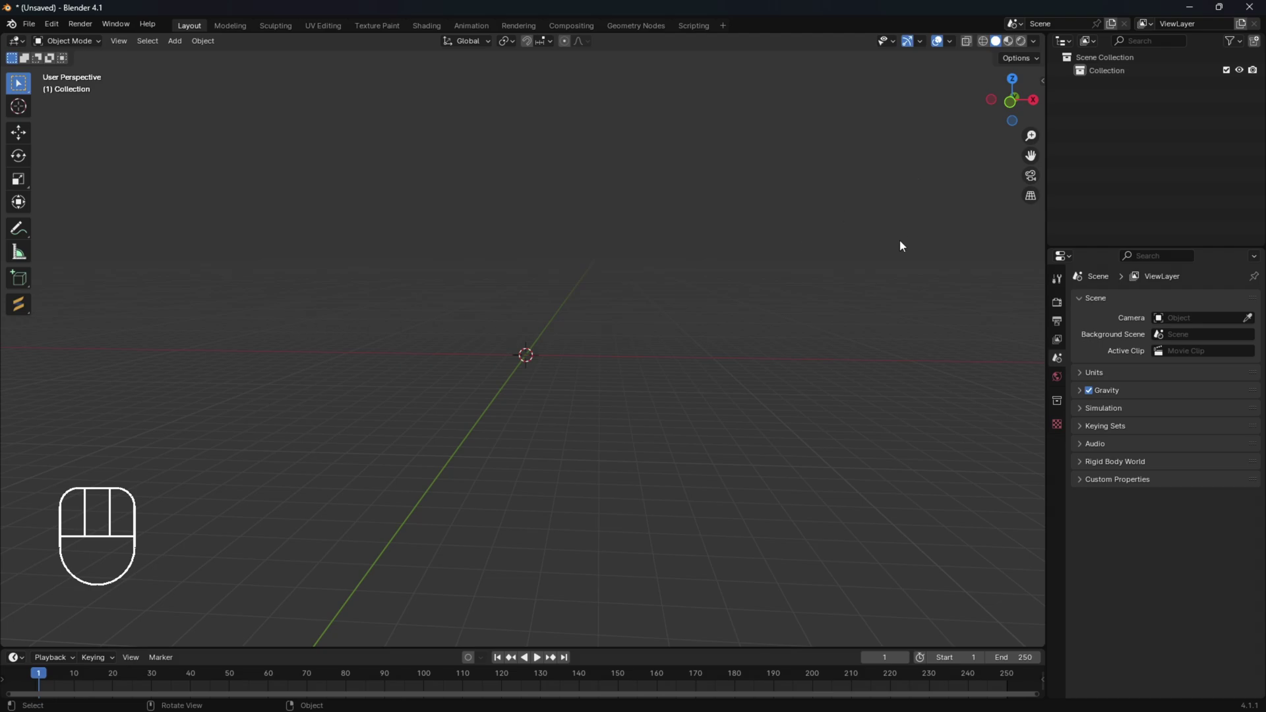